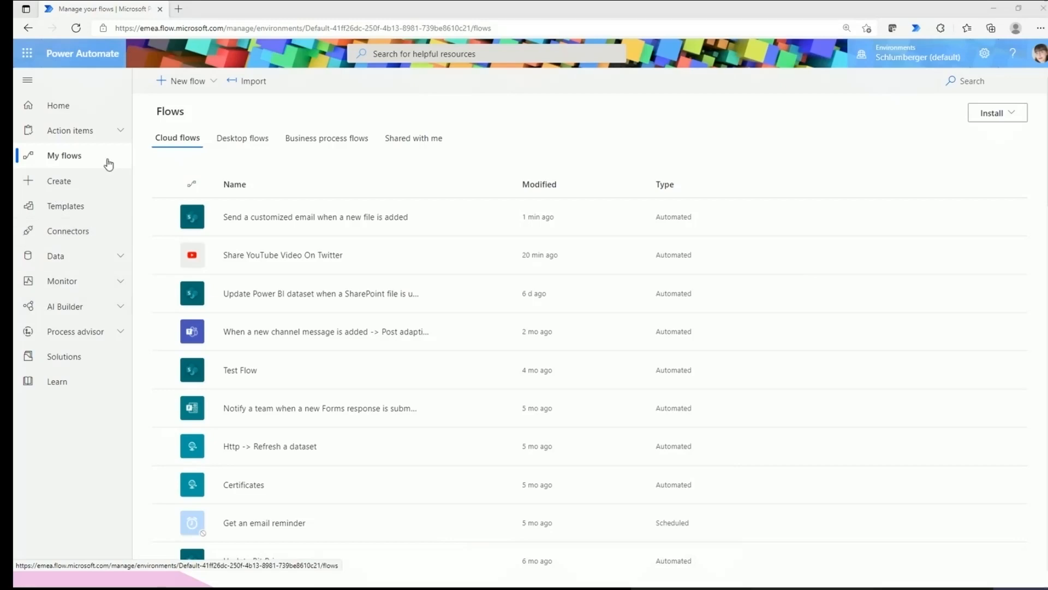
Open the Create page and browse the flow types, Top picks templates and connectors.
left_click(102, 178)
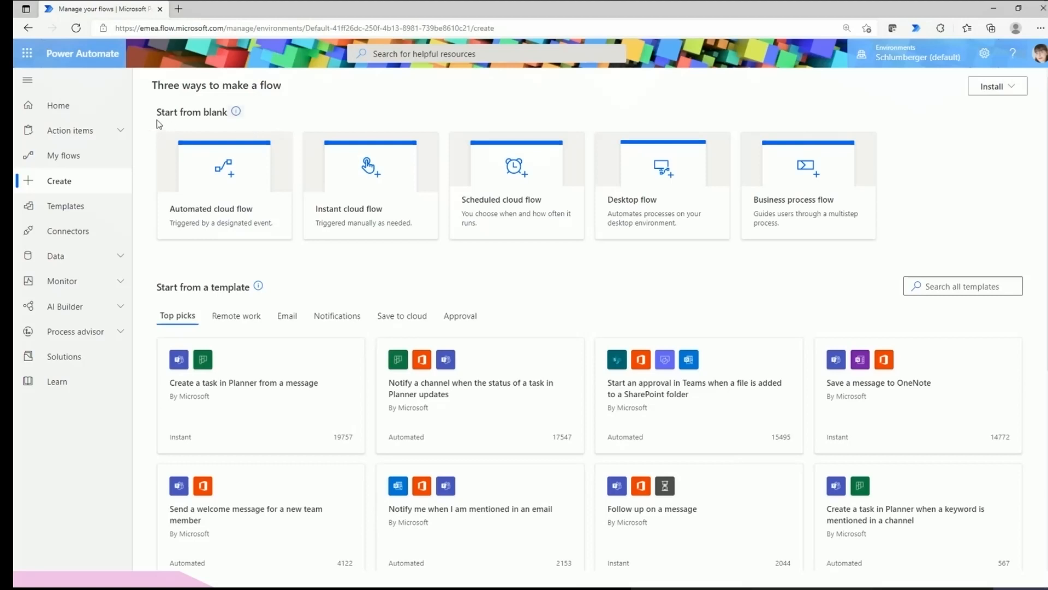
scroll(251, 313, "down", 1)
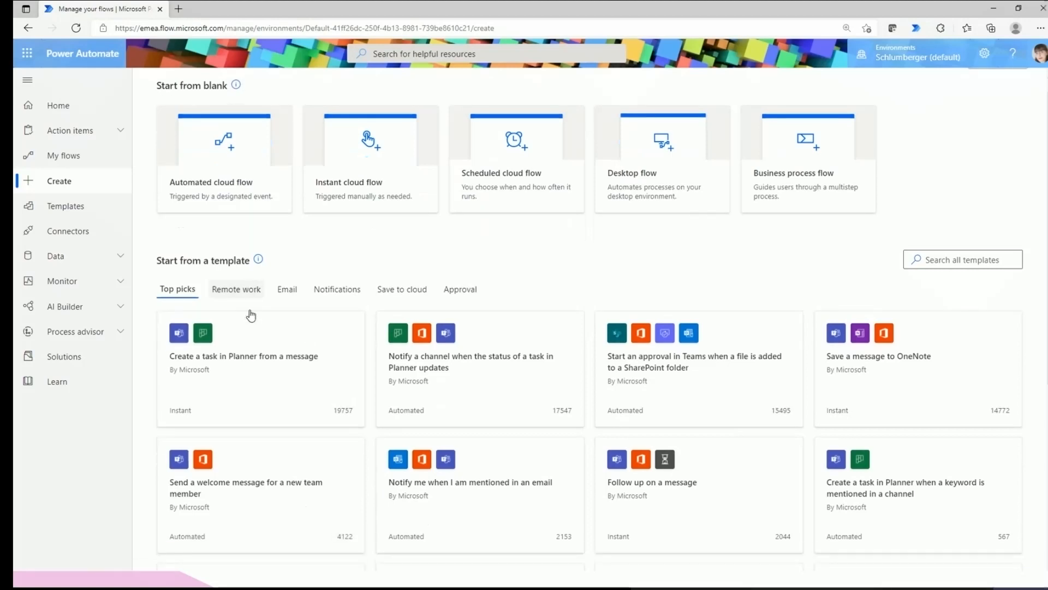
scroll(251, 313, "down", 5)
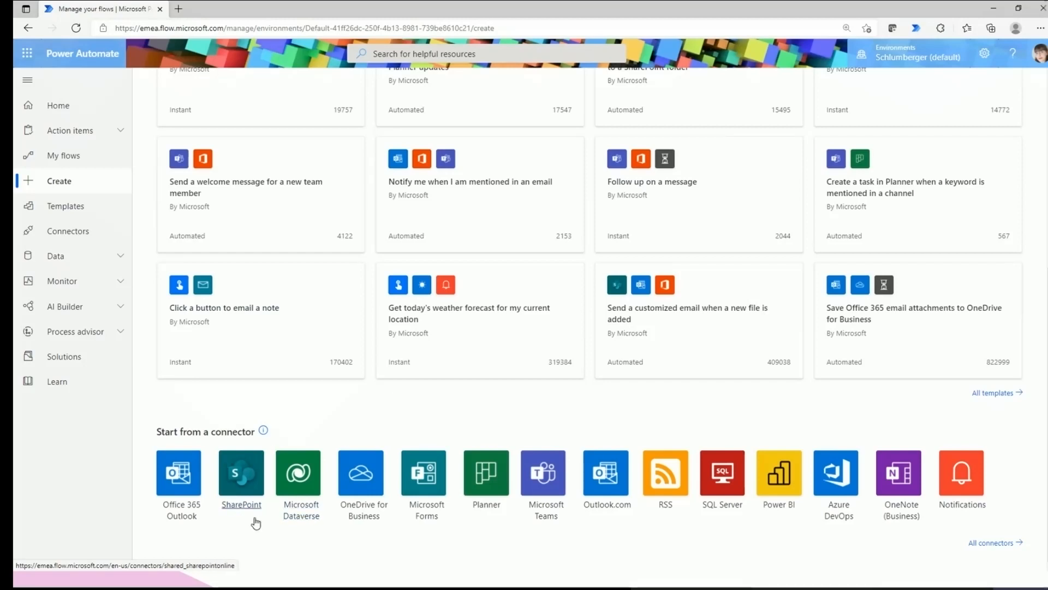
scroll(257, 530, "up", 4)
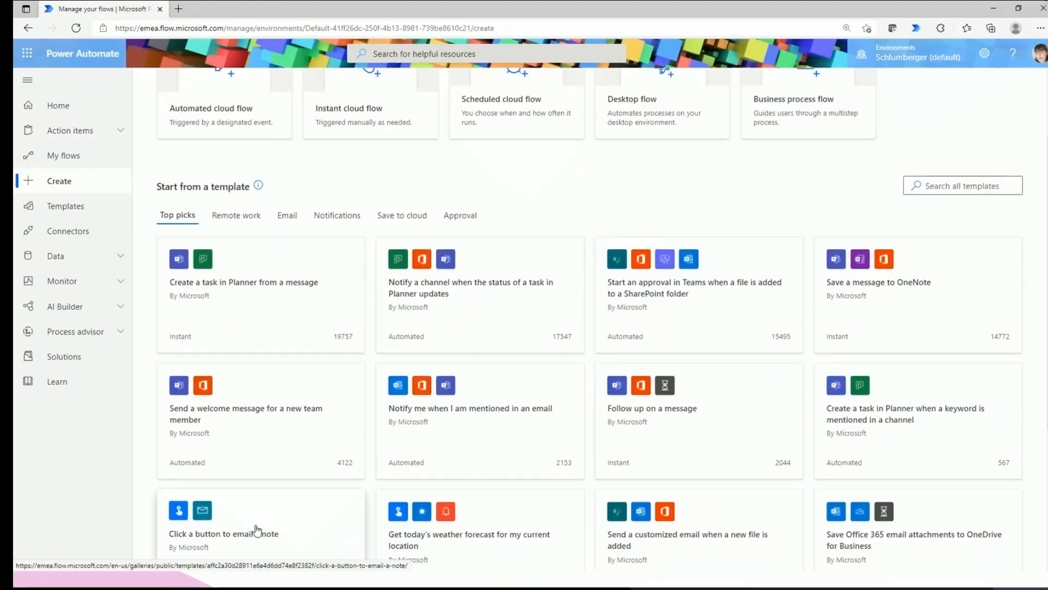
scroll(256, 530, "up", 2)
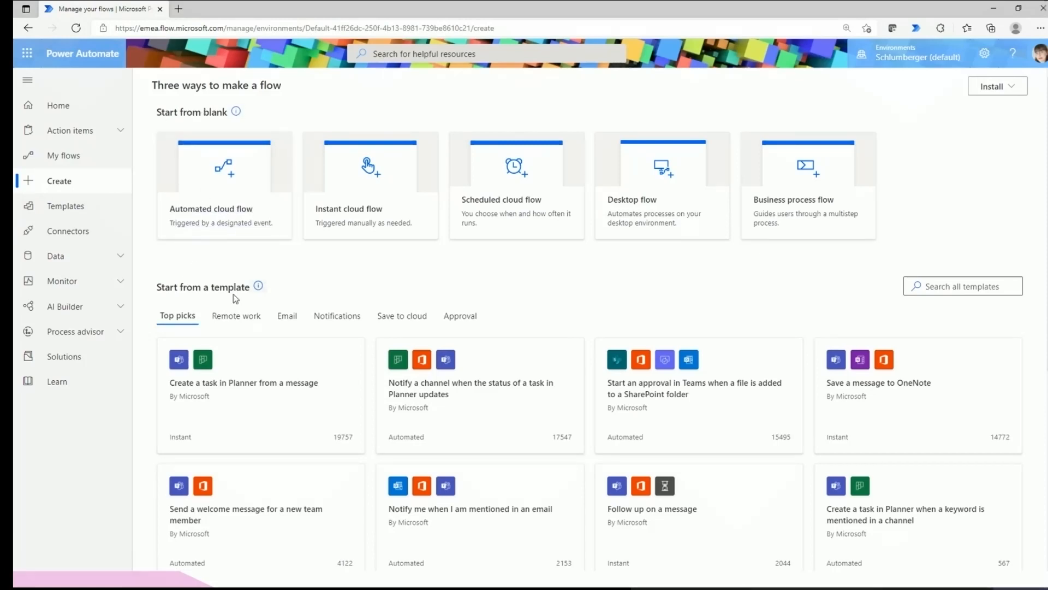
scroll(295, 326, "down", 1)
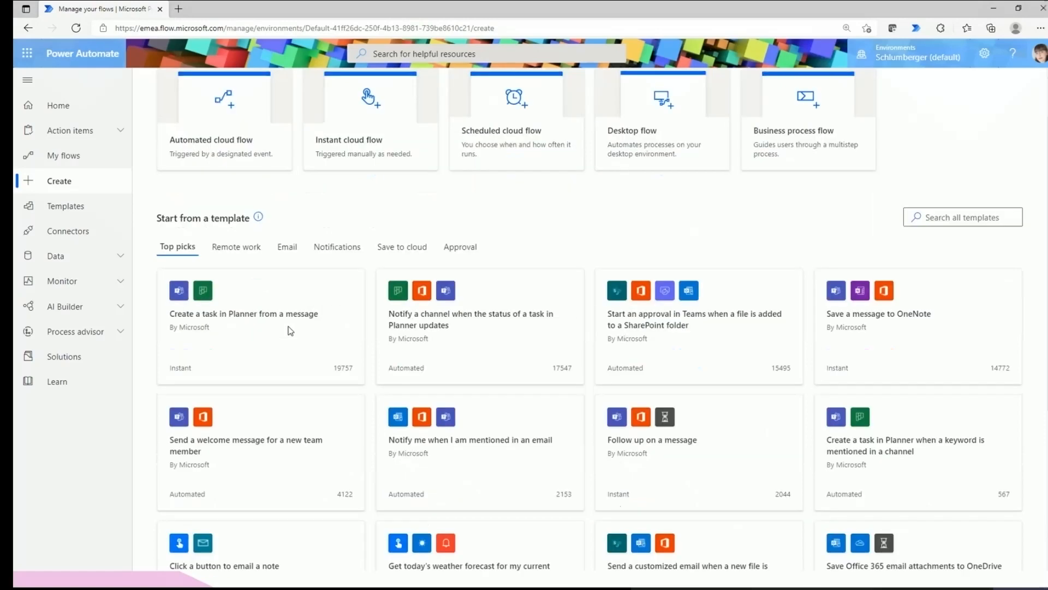
scroll(685, 452, "down", 1)
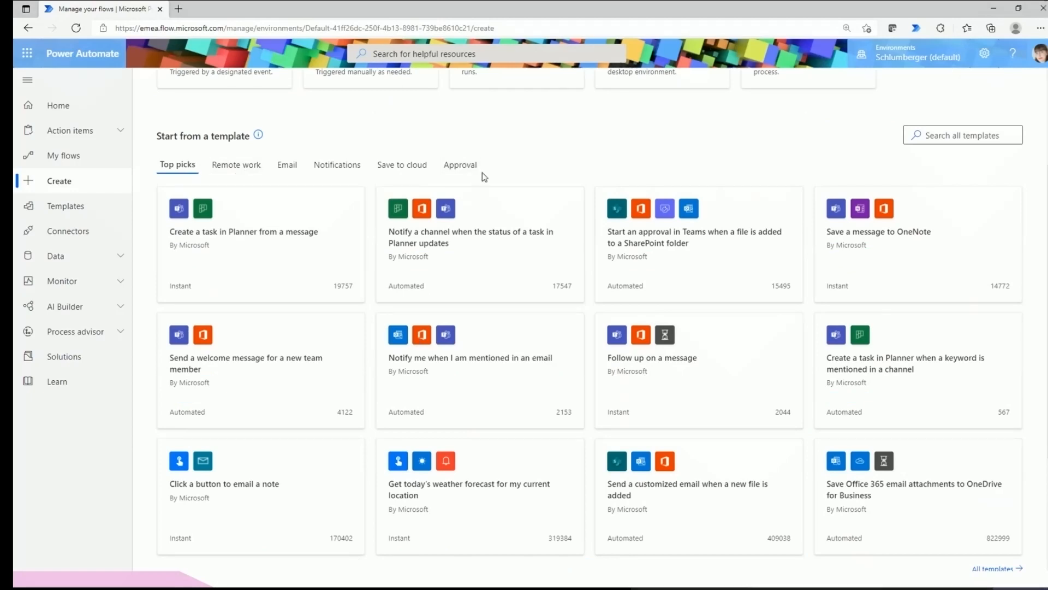
left_click(966, 132)
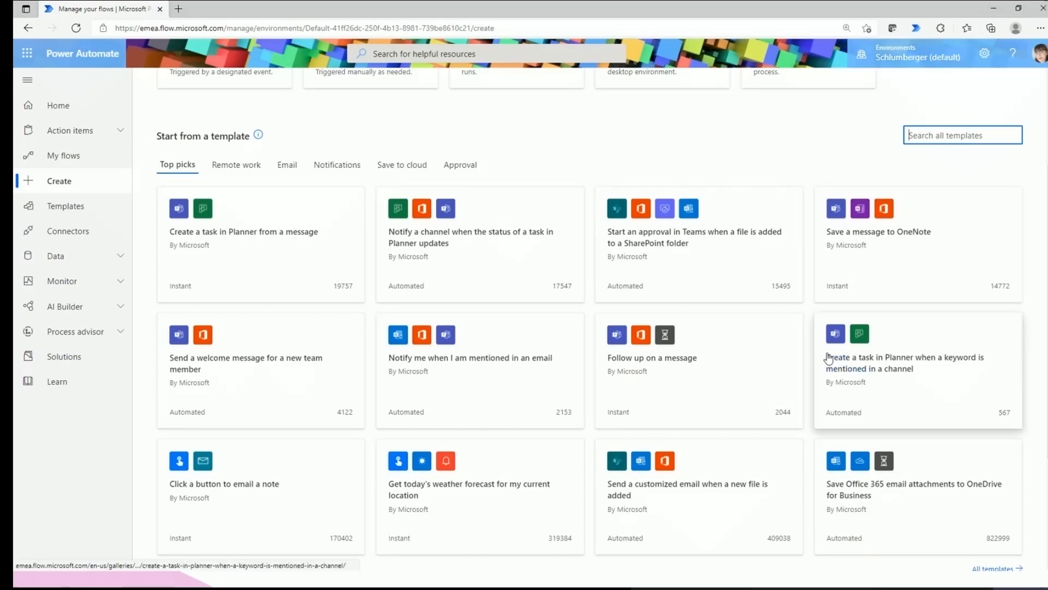
scroll(828, 357, "down", 1)
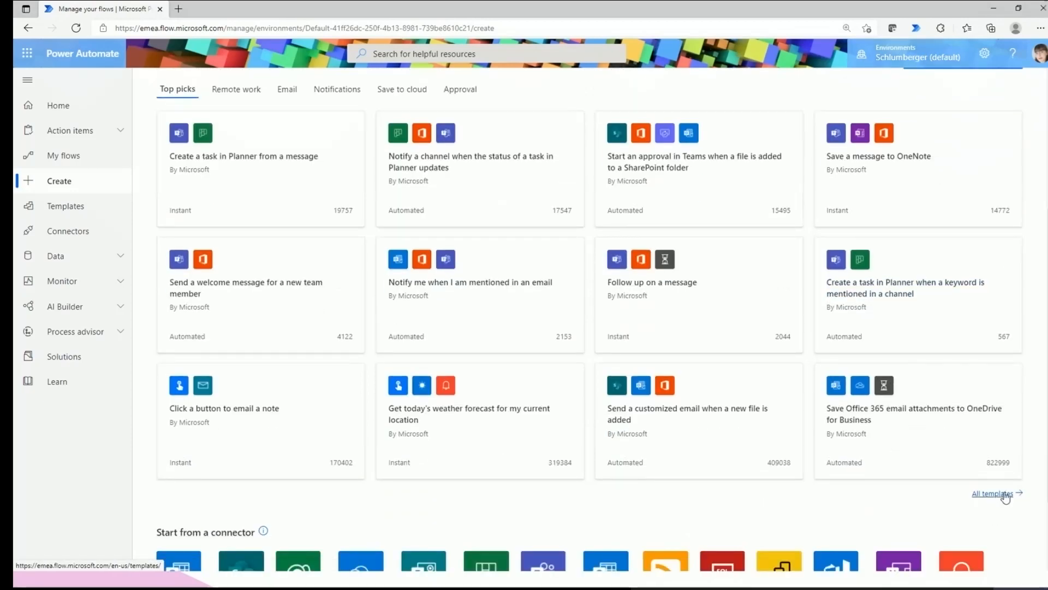
Open All templates and search the gallery for youtube.
left_click(993, 493)
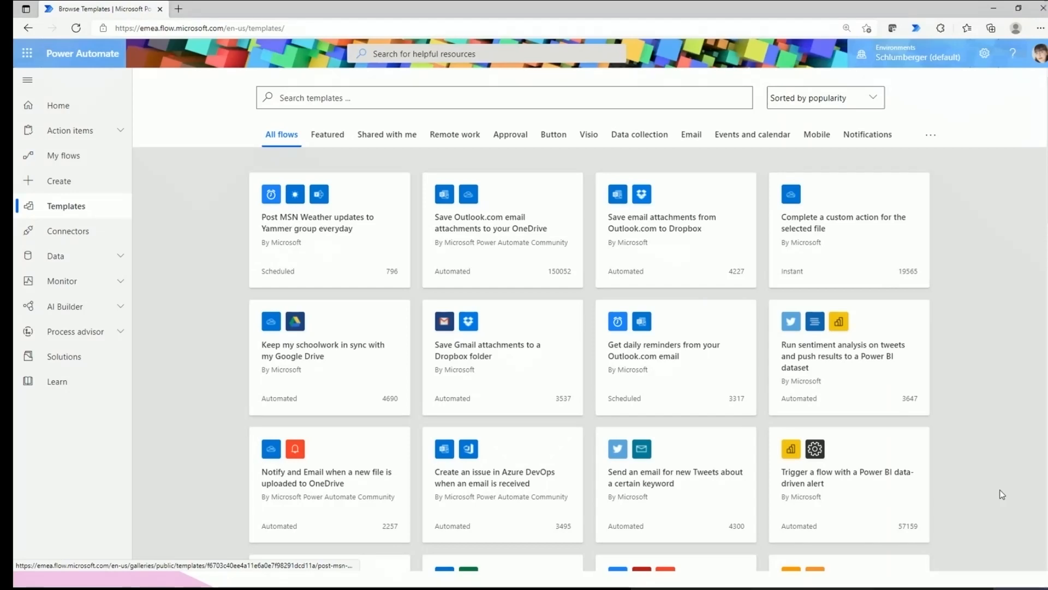
left_click(417, 100)
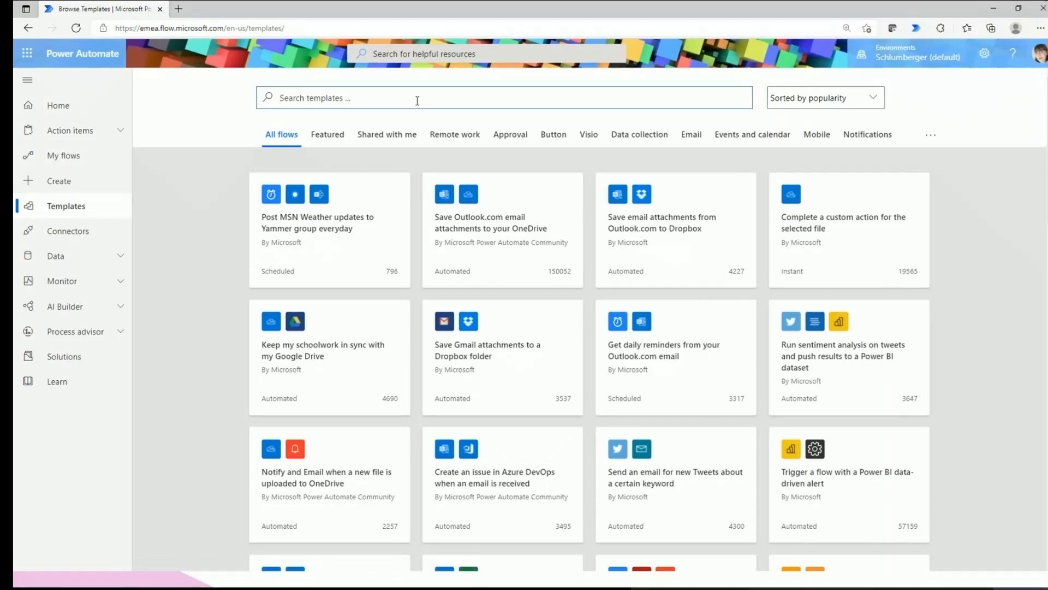
type("yout")
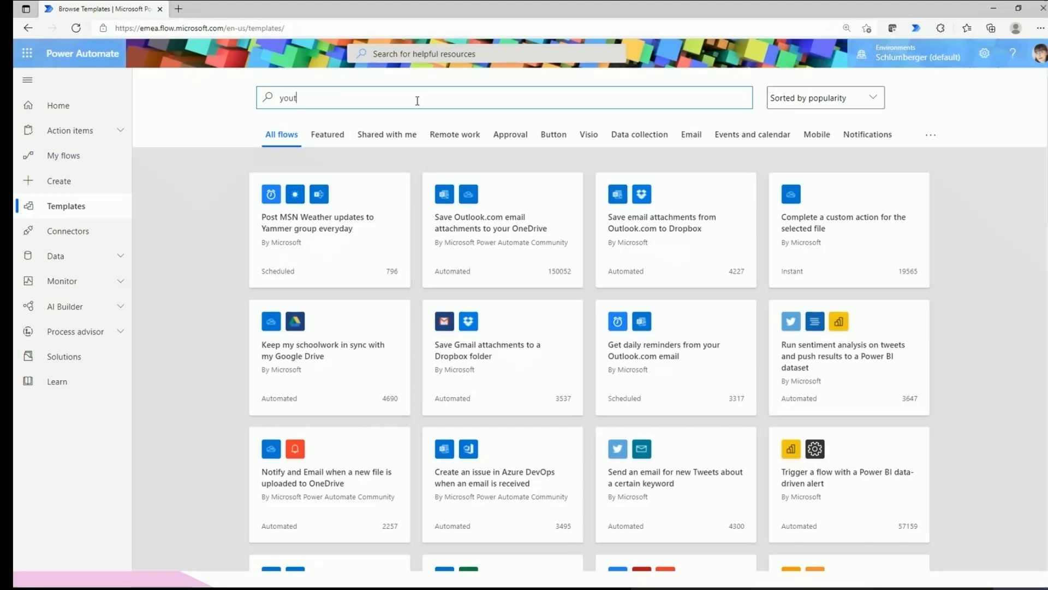
type("ube")
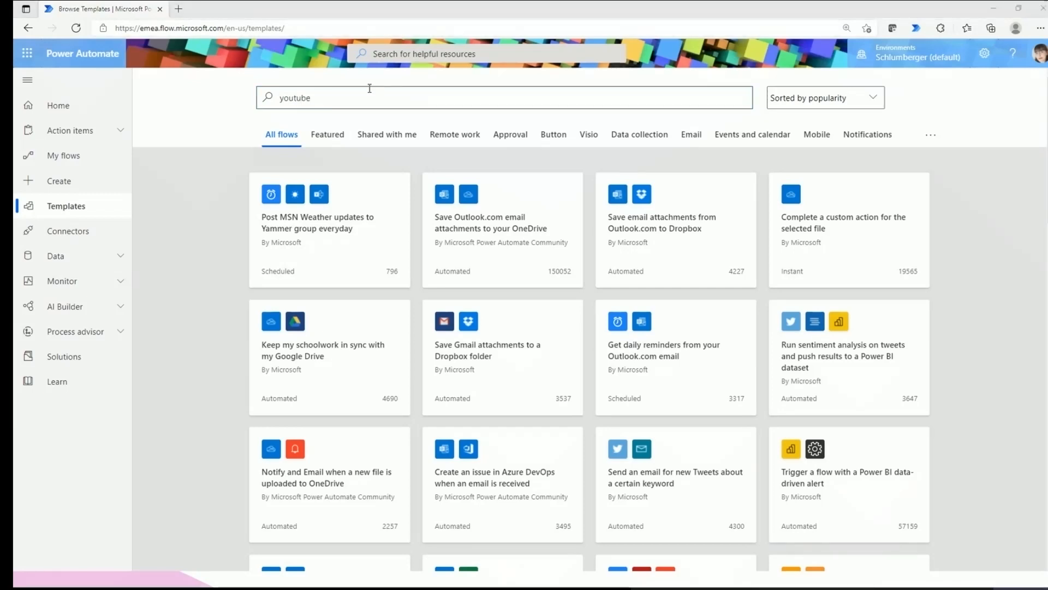
key("Return")
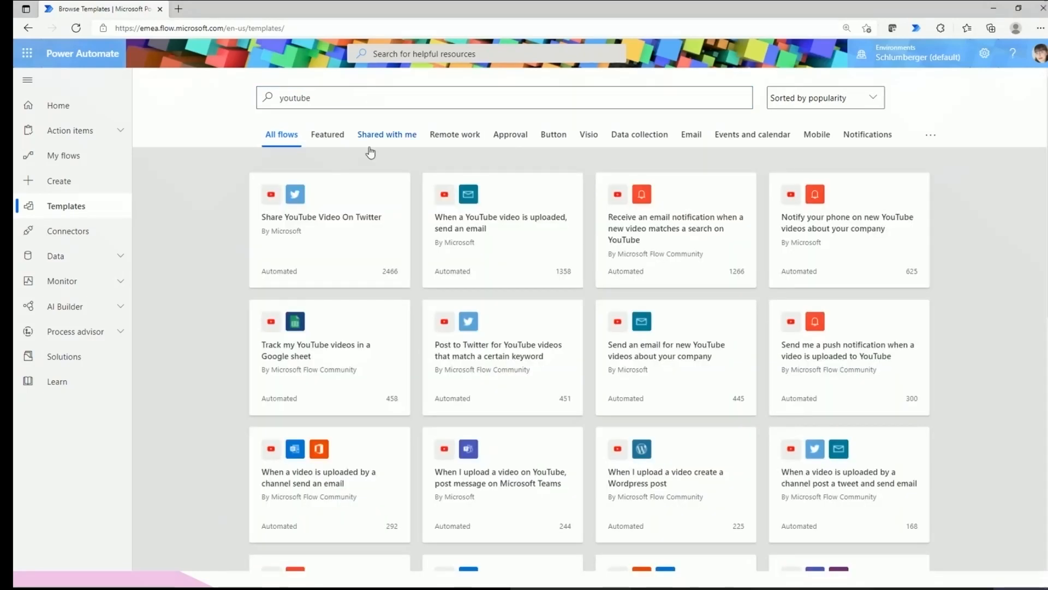
Search templates for twitter and open the Share YouTube Video On Twitter template.
left_click_drag(383, 105, 245, 103)
type("twitter")
key("Return")
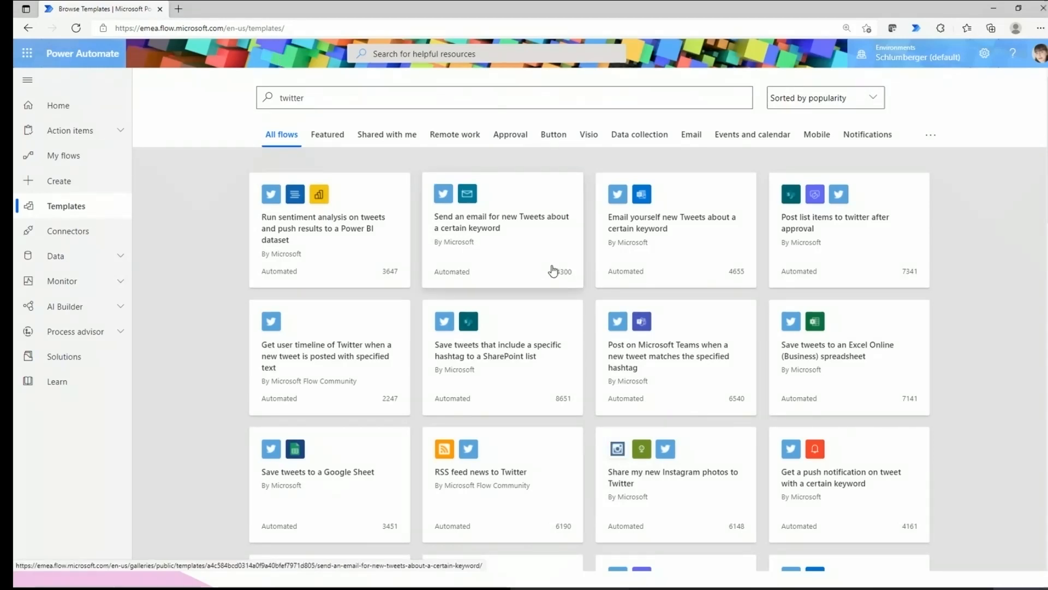
double_click(310, 99)
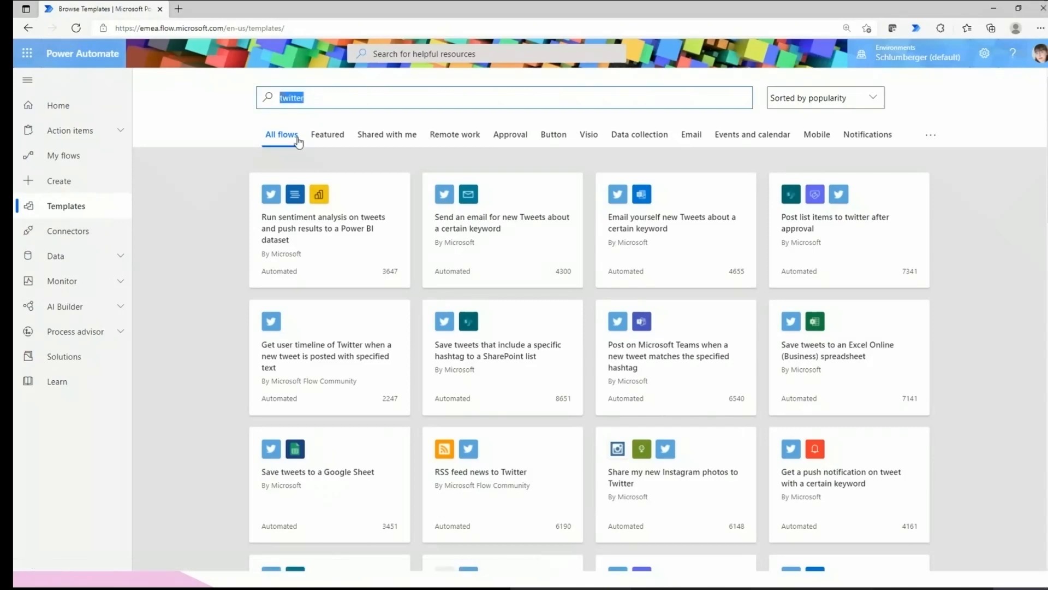
scroll(313, 158, "down", 4)
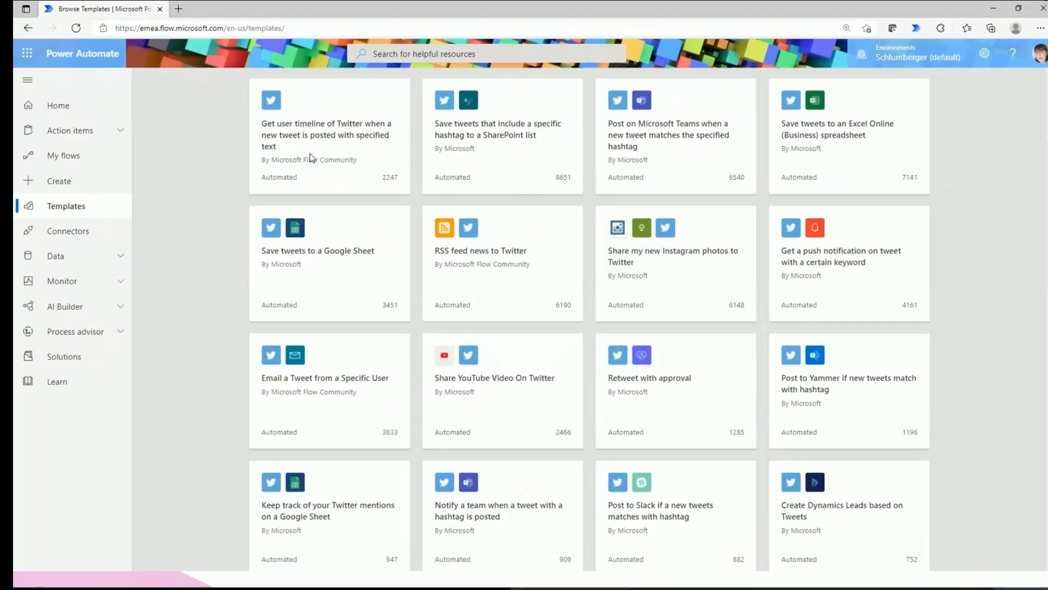
scroll(453, 325, "down", 3)
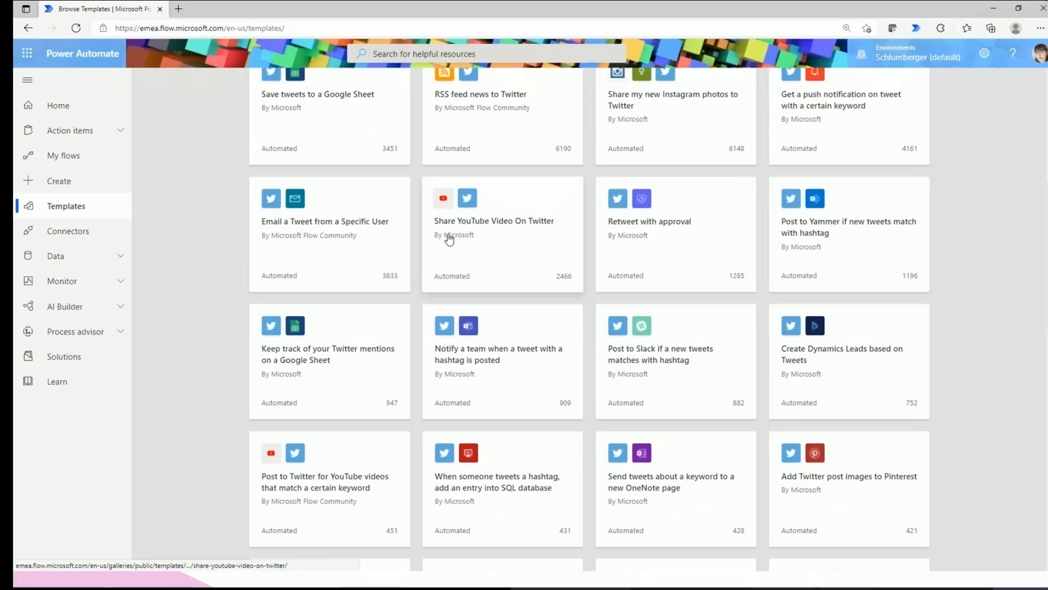
left_click(517, 224)
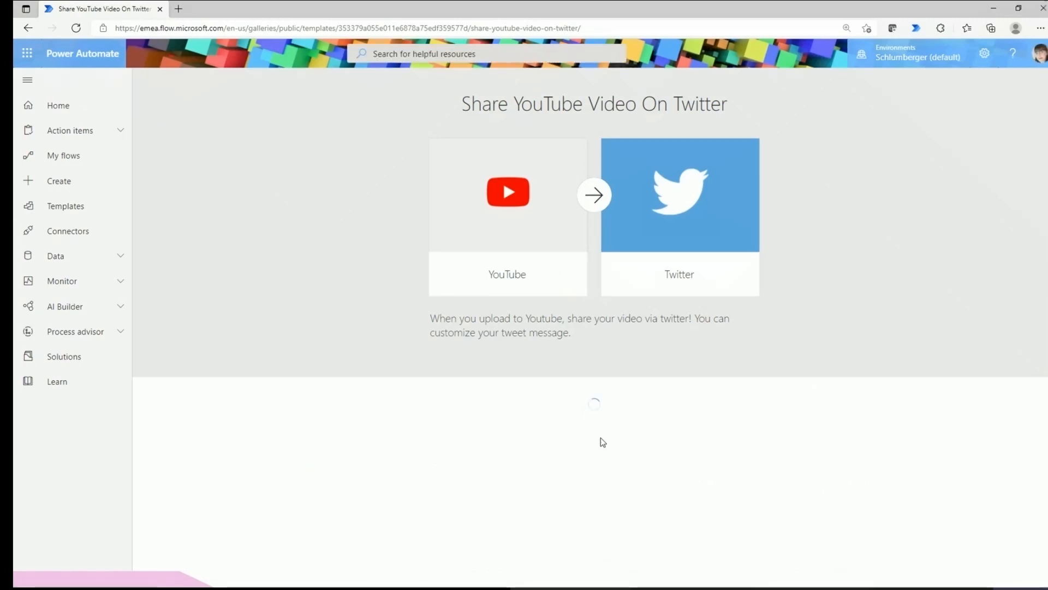
Review the YouTube and Twitter connections and continue to create the flow from the template.
left_click_drag(619, 437, 704, 431)
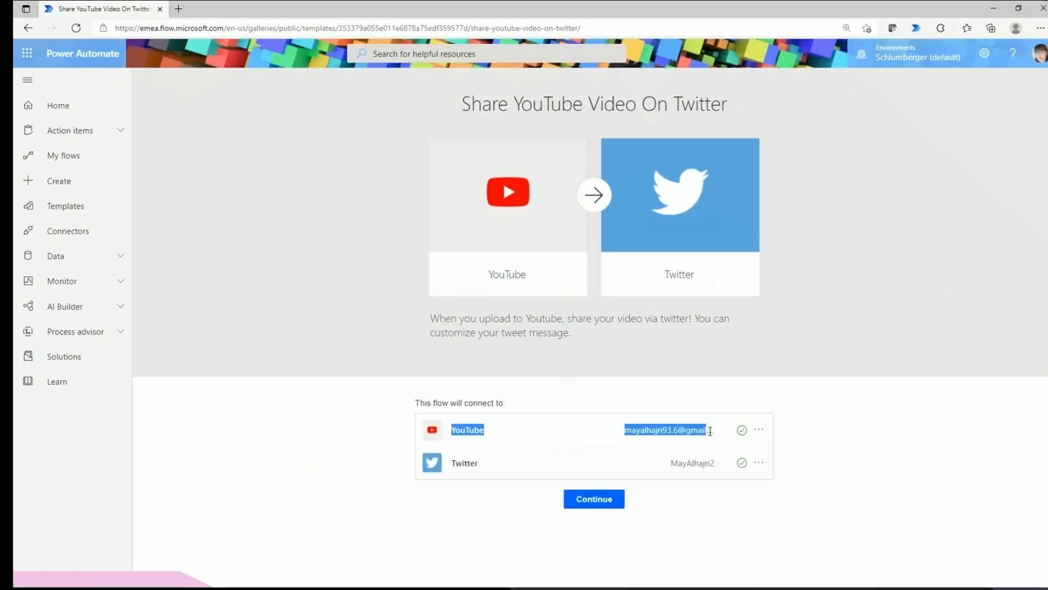
left_click(708, 432)
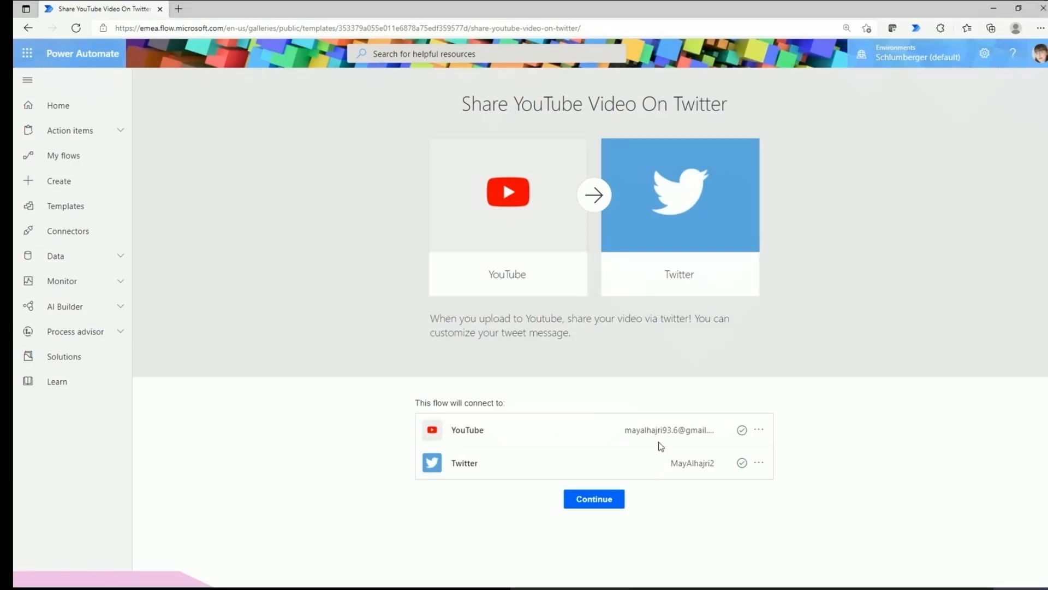
left_click(603, 503)
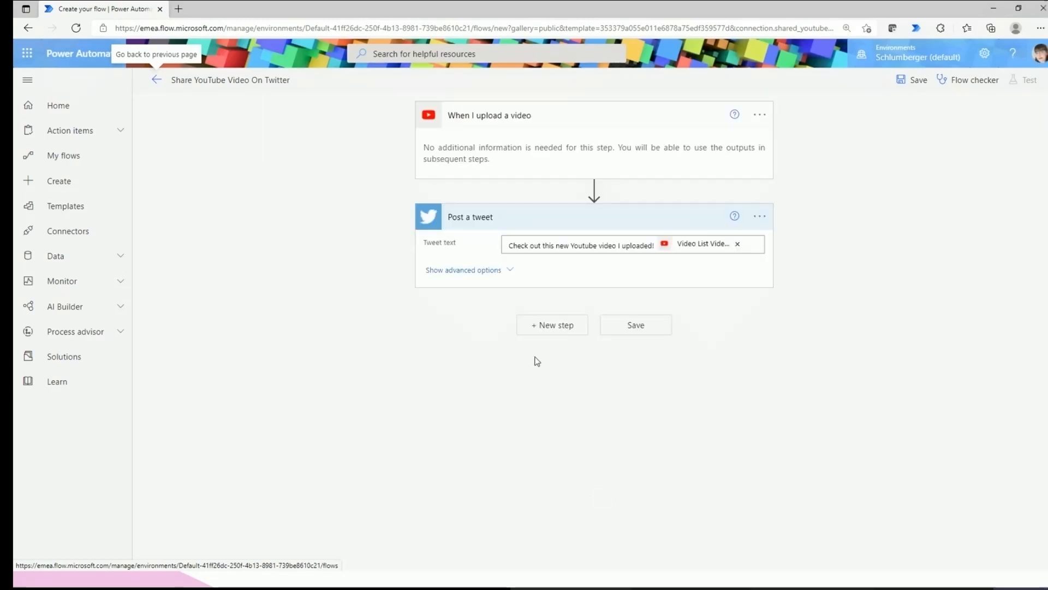
left_click(459, 121)
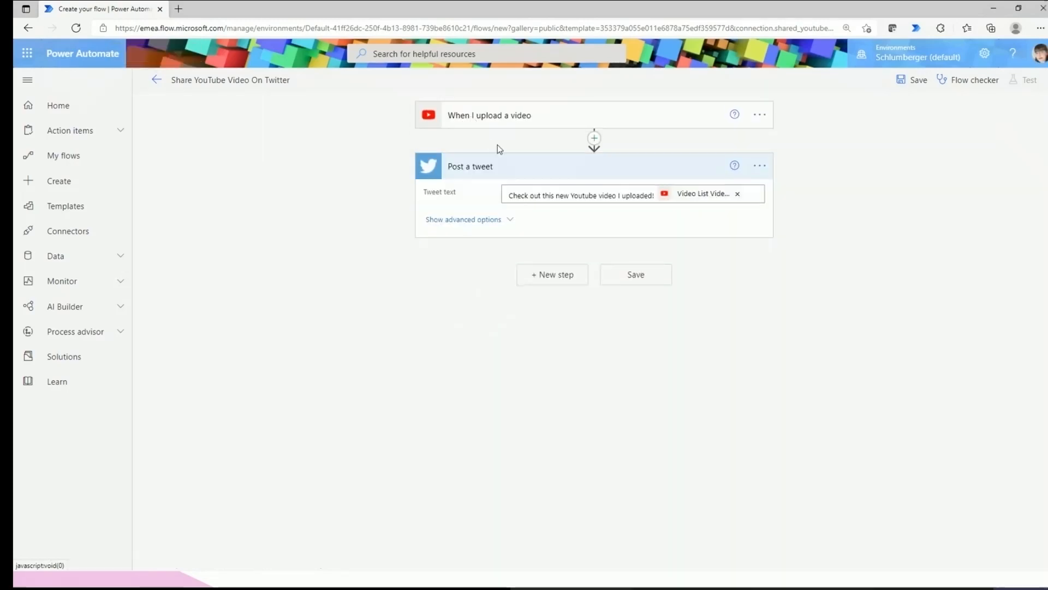
left_click(531, 163)
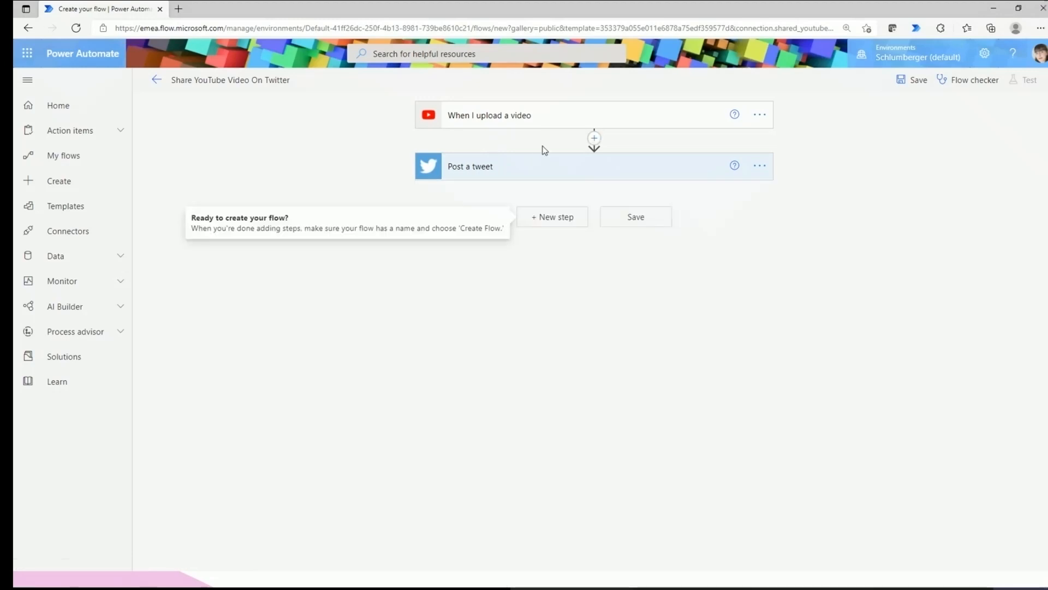
left_click(506, 120)
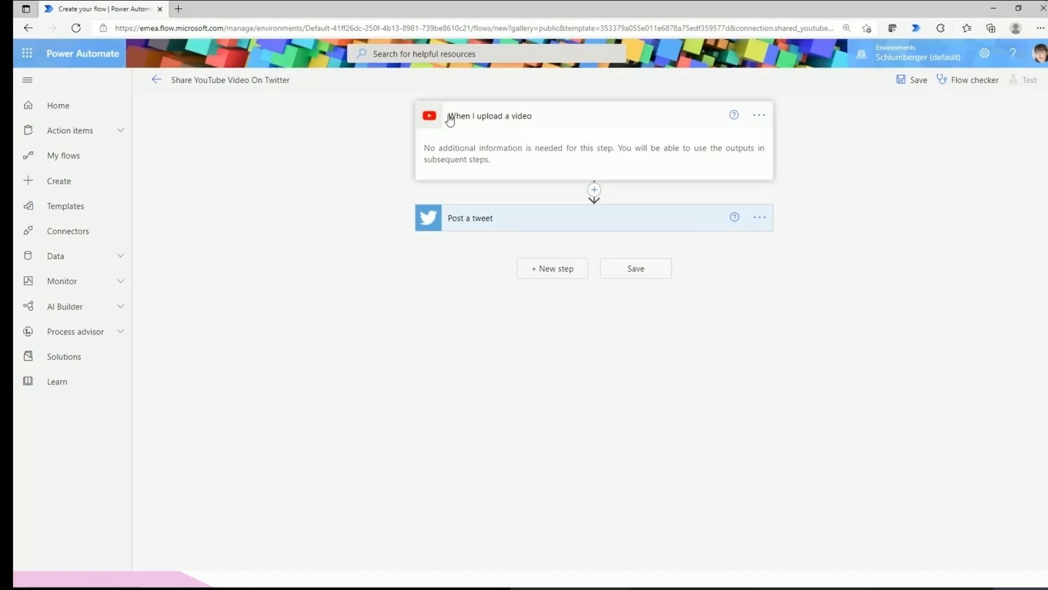
left_click(546, 130)
left_click(540, 129)
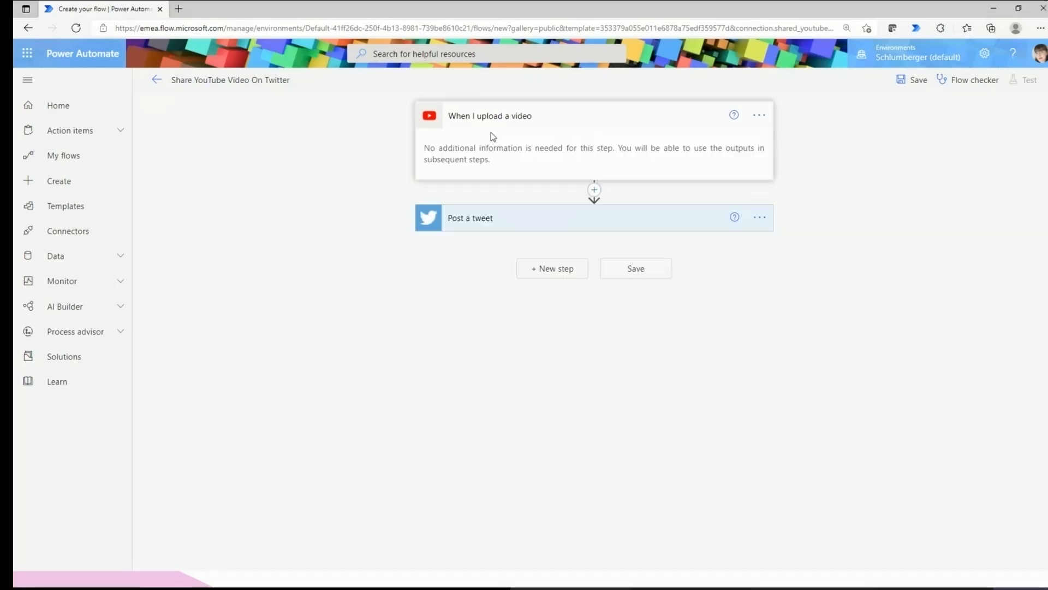
left_click(468, 218)
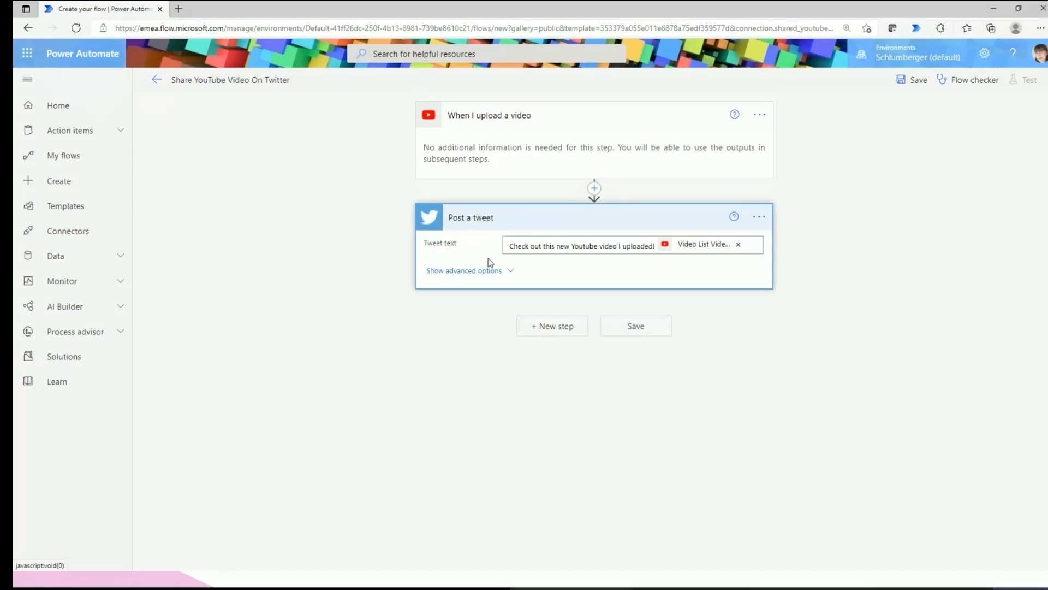
Replace the tweet wording with 'Test the flow:' ahead of the Video List Video Web Link token.
left_click(577, 247)
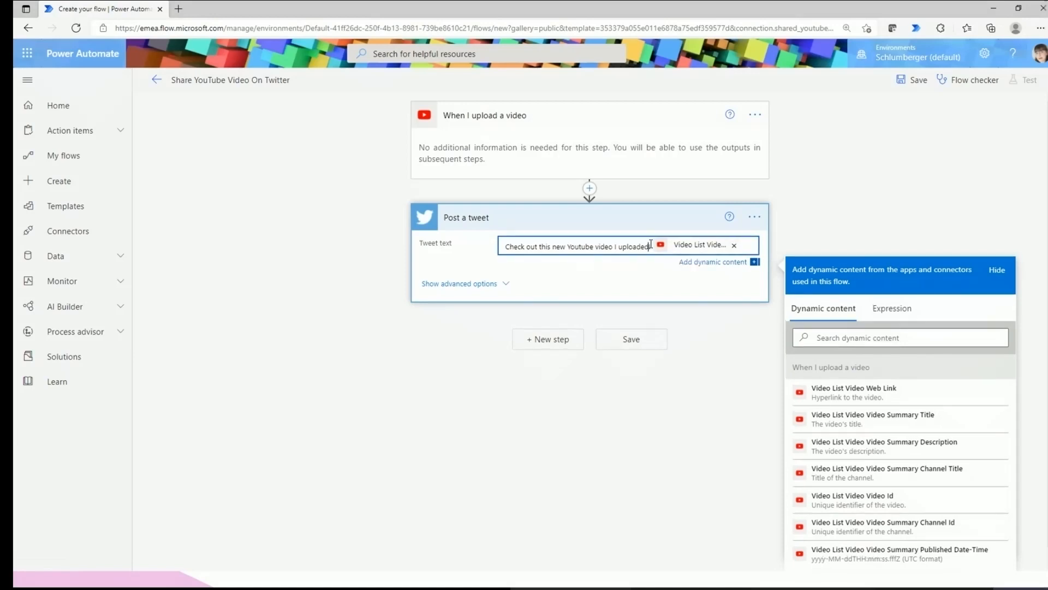
left_click_drag(651, 246, 477, 247)
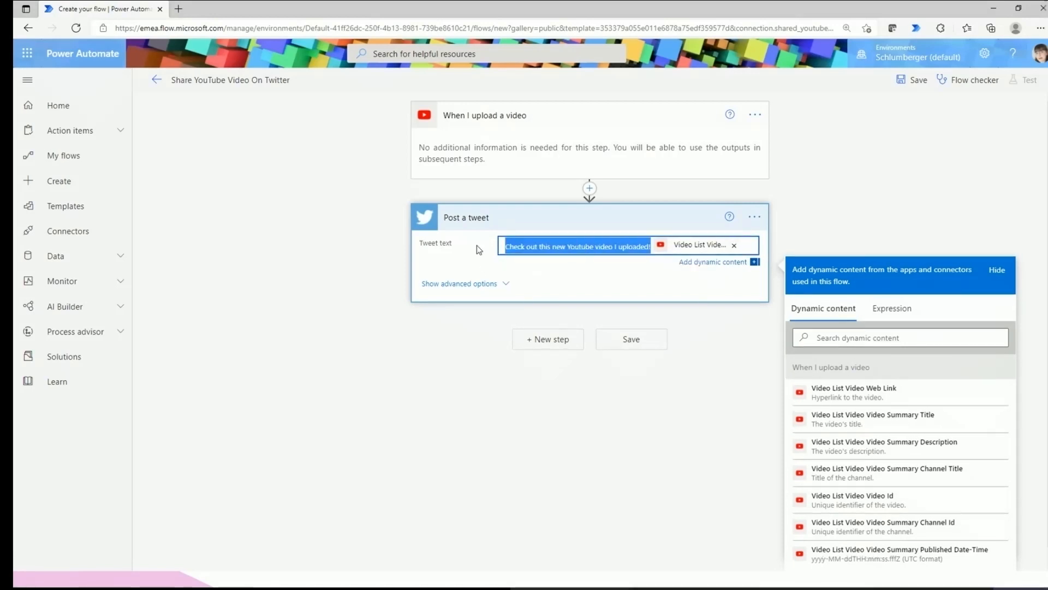
type("Test")
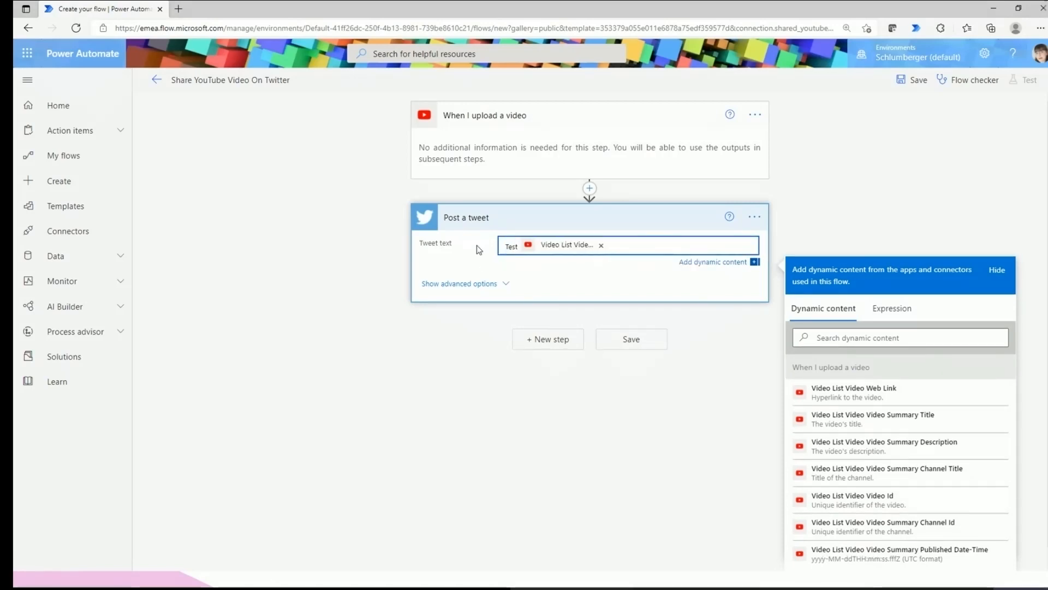
type(" the flow")
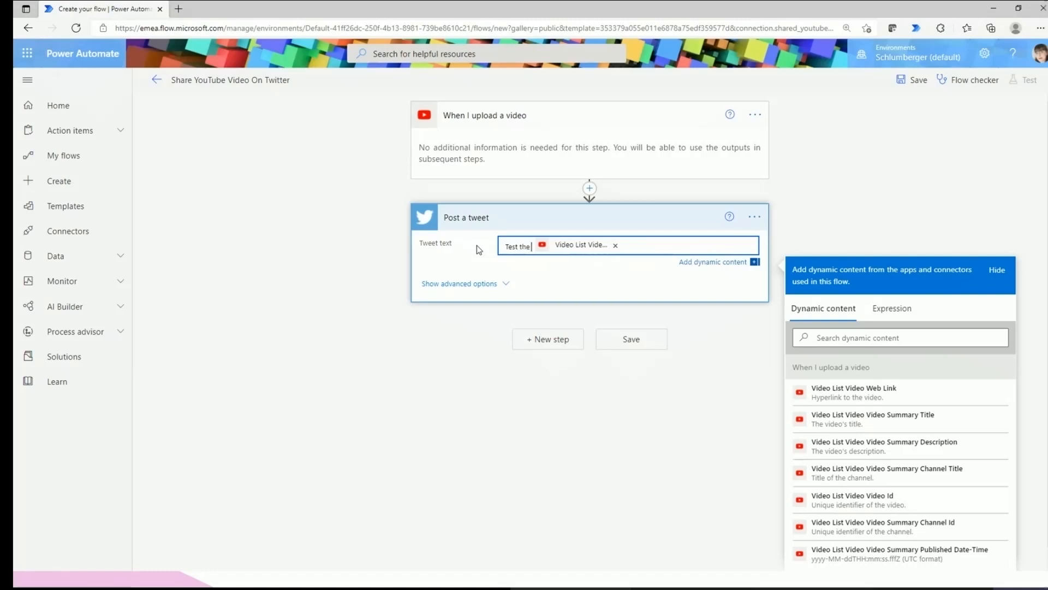
type(":")
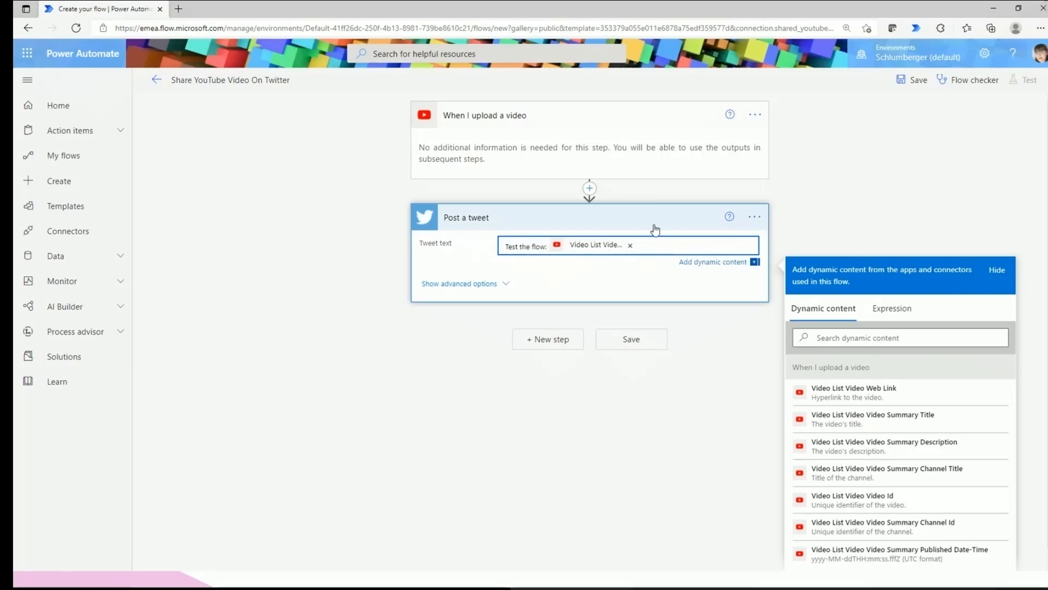
left_click(649, 244)
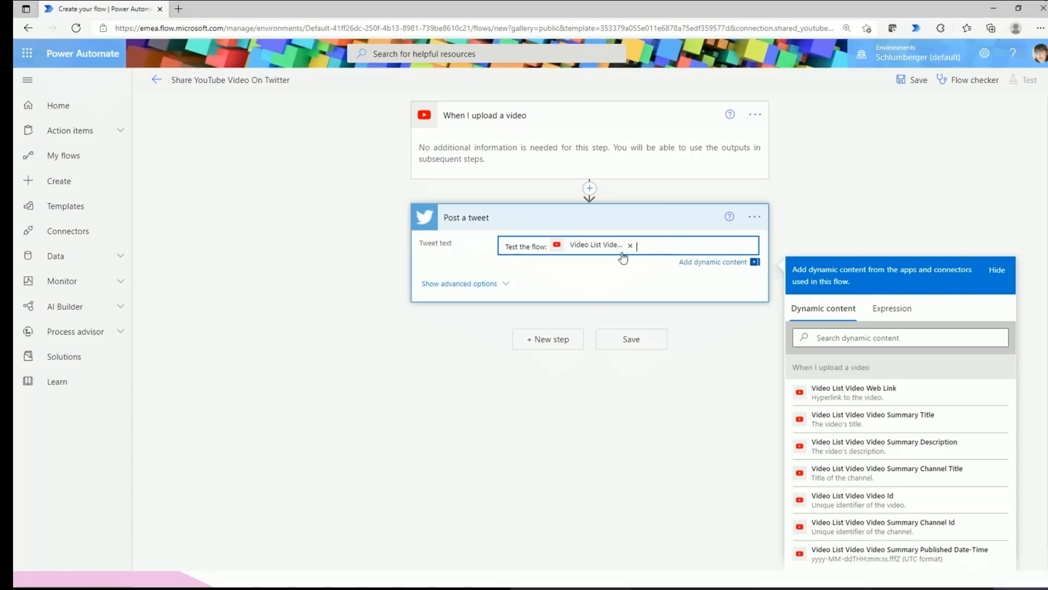
scroll(858, 428, "down", 1)
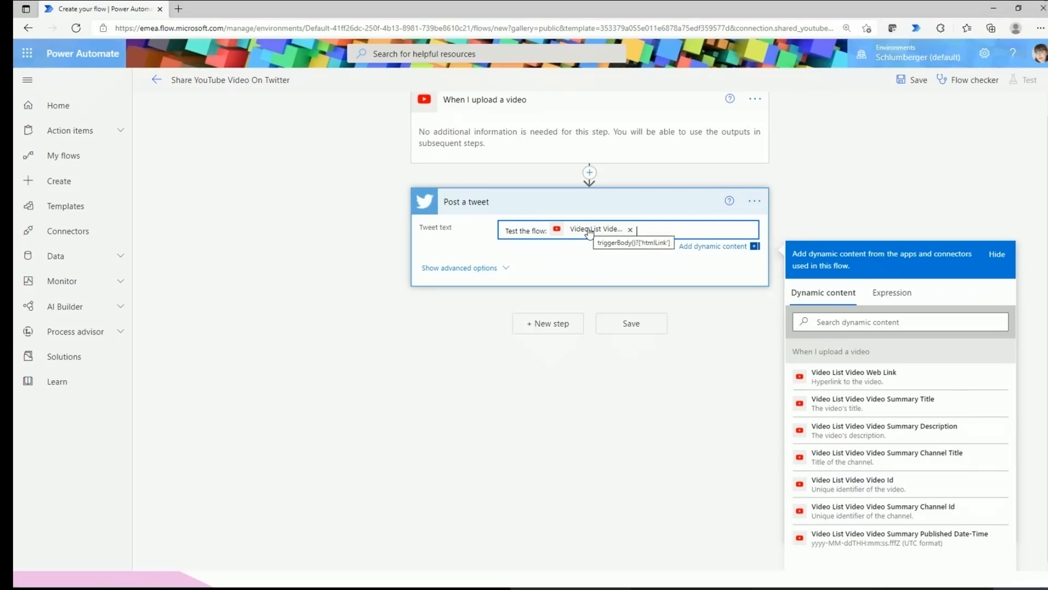
left_click(650, 401)
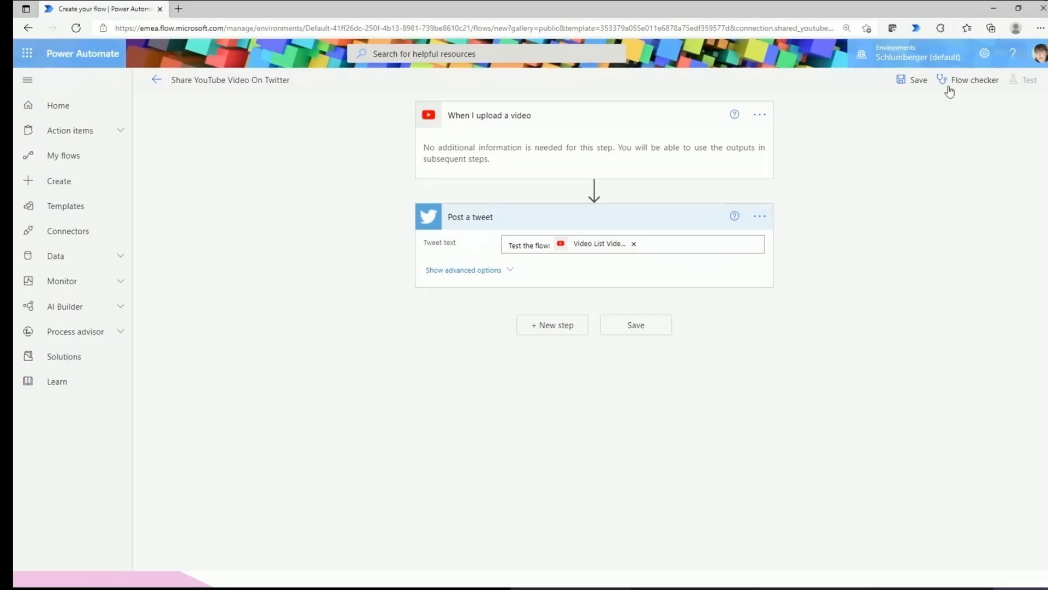
Save the flow and confirm the Flow checker reports 0 errors and 0 warnings.
left_click(918, 81)
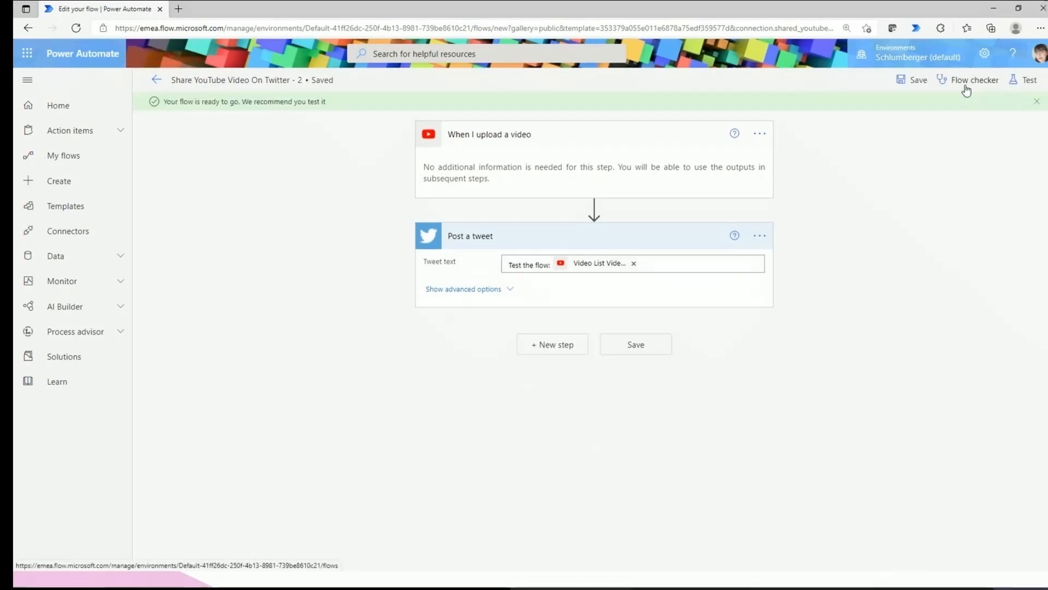
left_click(966, 83)
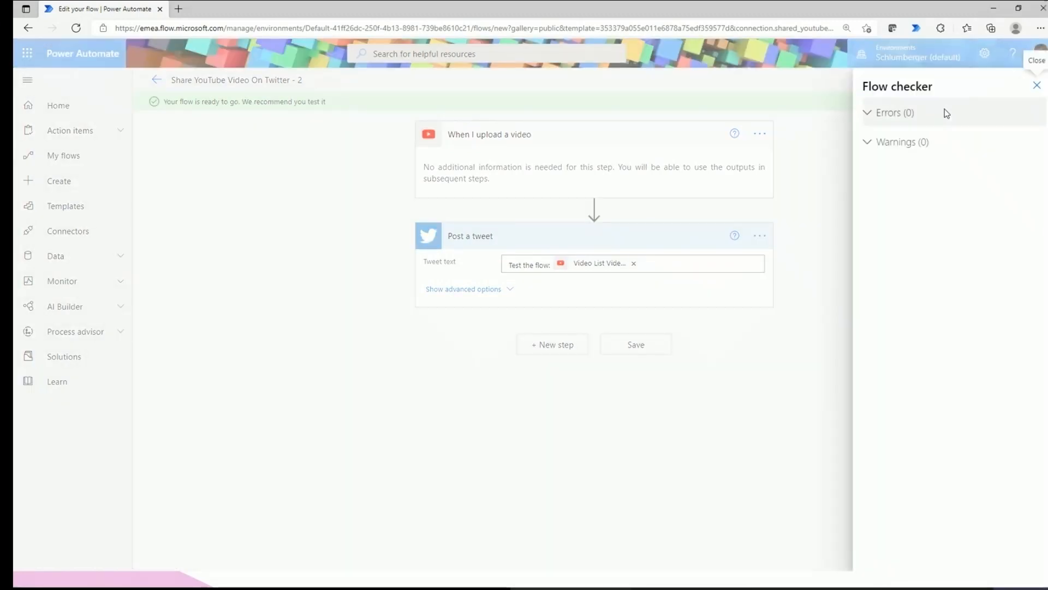
left_click(841, 164)
left_click_drag(165, 103, 339, 102)
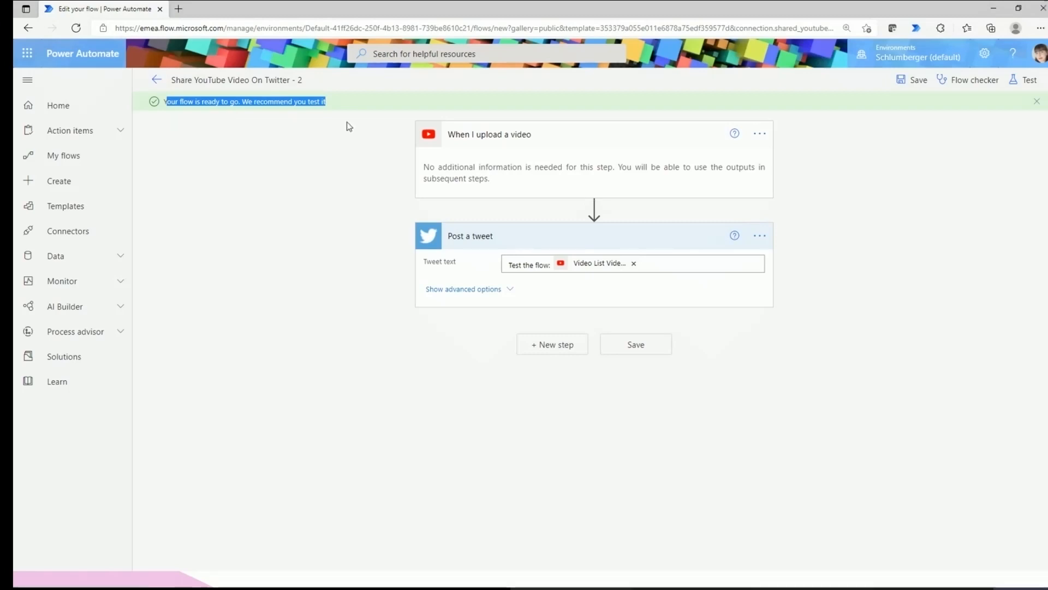
left_click(883, 286)
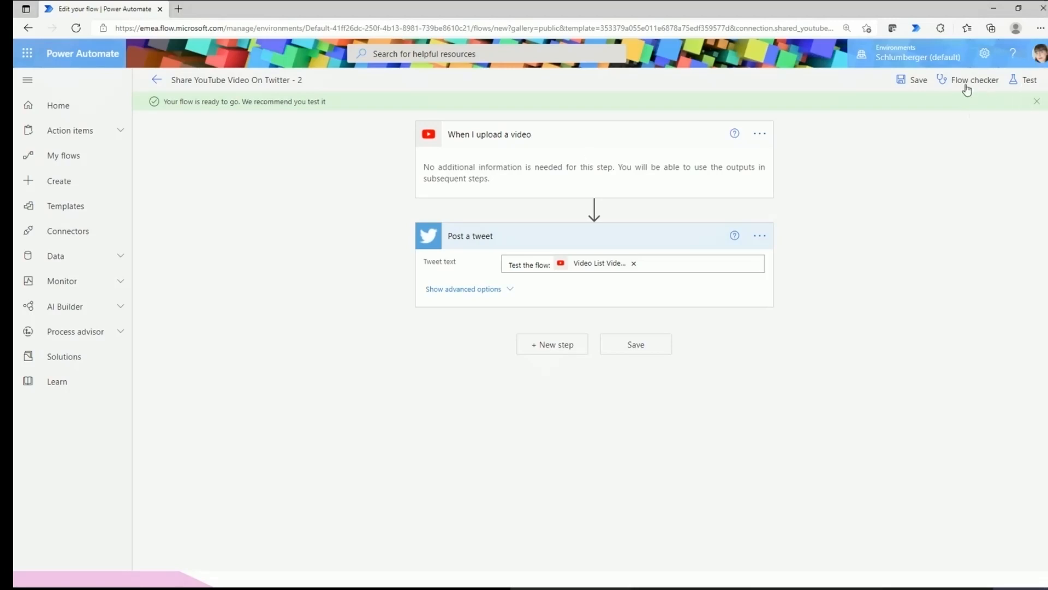
left_click(1025, 79)
Test the flow Automatically with a recently used trigger, using the Succeeded run.
left_click(908, 131)
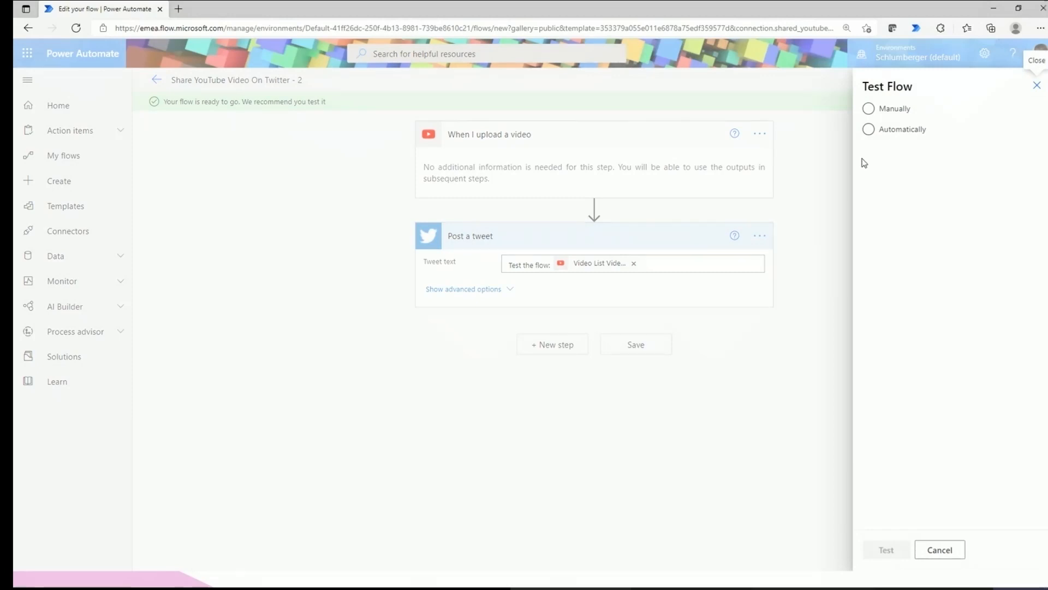
left_click(893, 112)
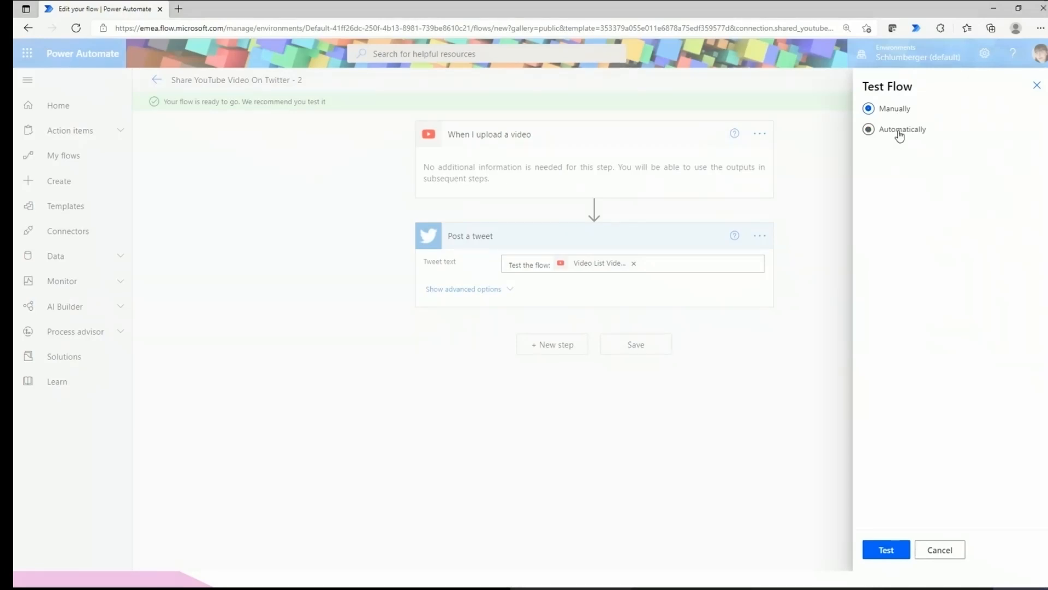
left_click(900, 135)
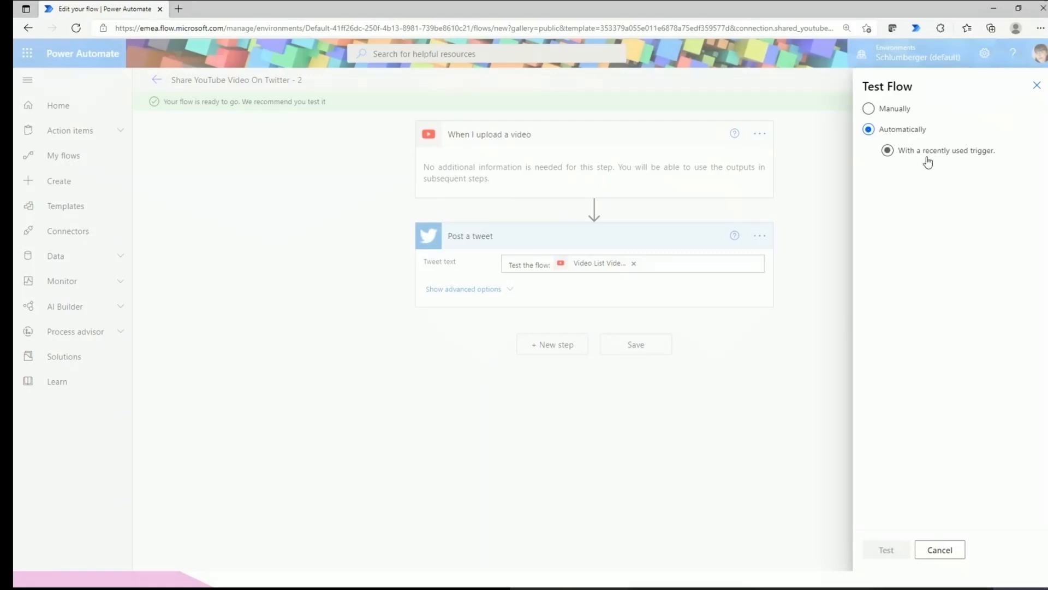
left_click(927, 157)
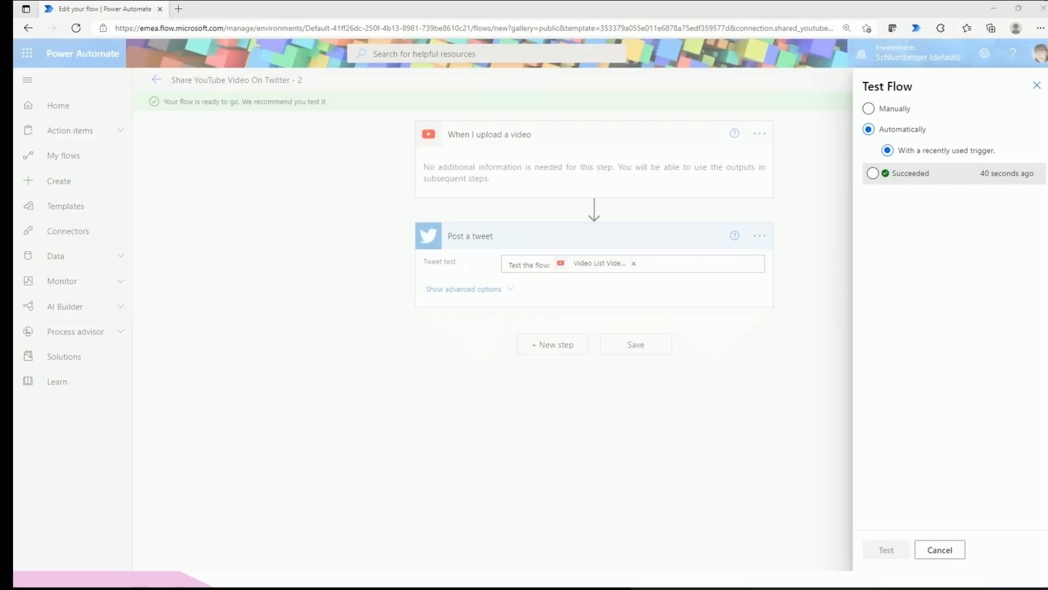
Bring up the Twitter profile and open the posted 'Test the flow:' tweet with its YouTube link.
left_click_drag(1047, 148, 331, 1)
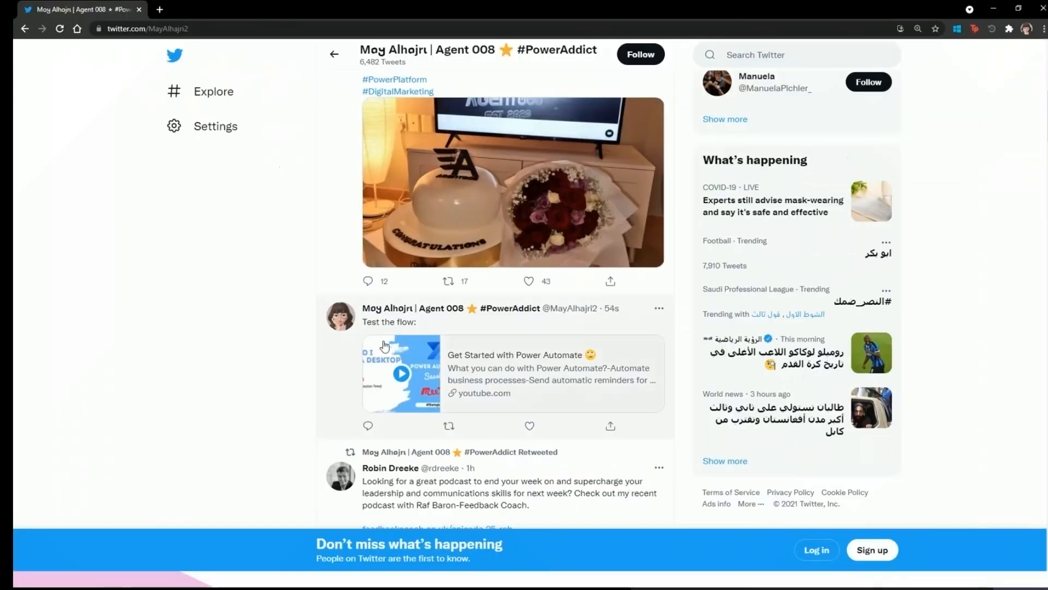
left_click(386, 327)
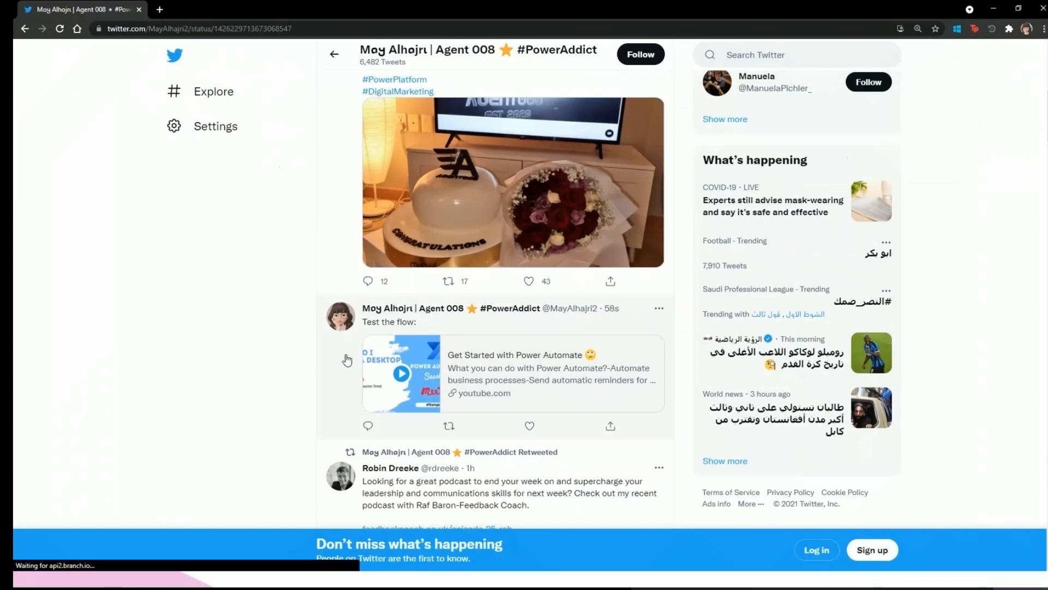
left_click_drag(328, 125, 406, 125)
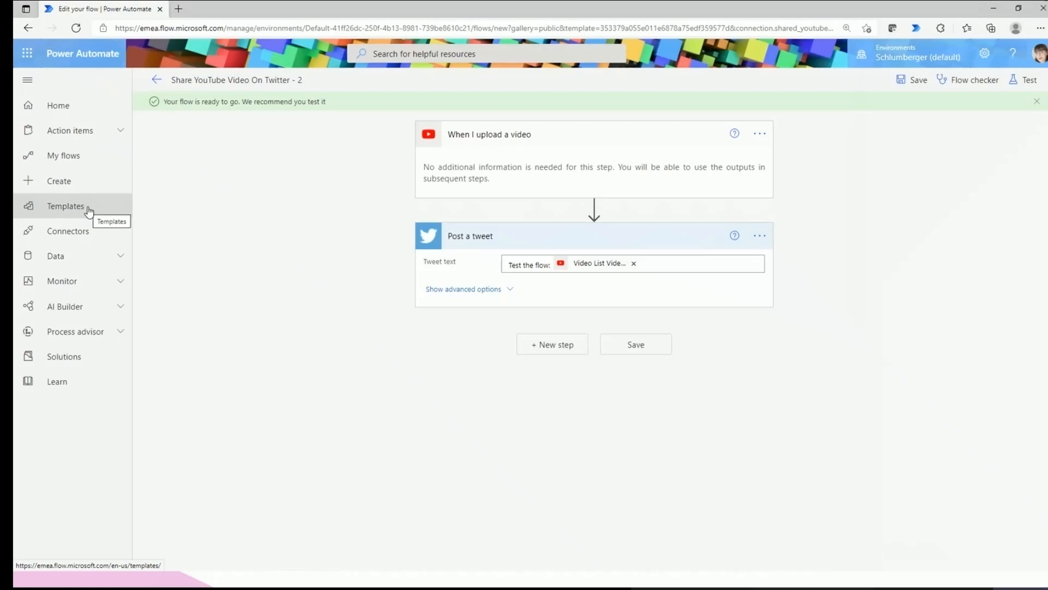
left_click(129, 306)
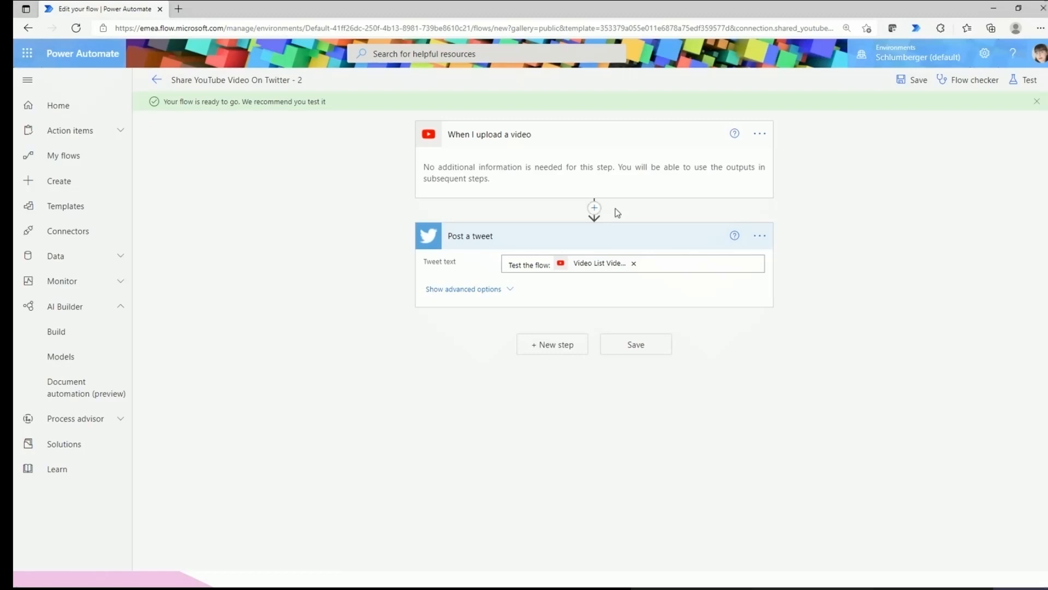
left_click(594, 208)
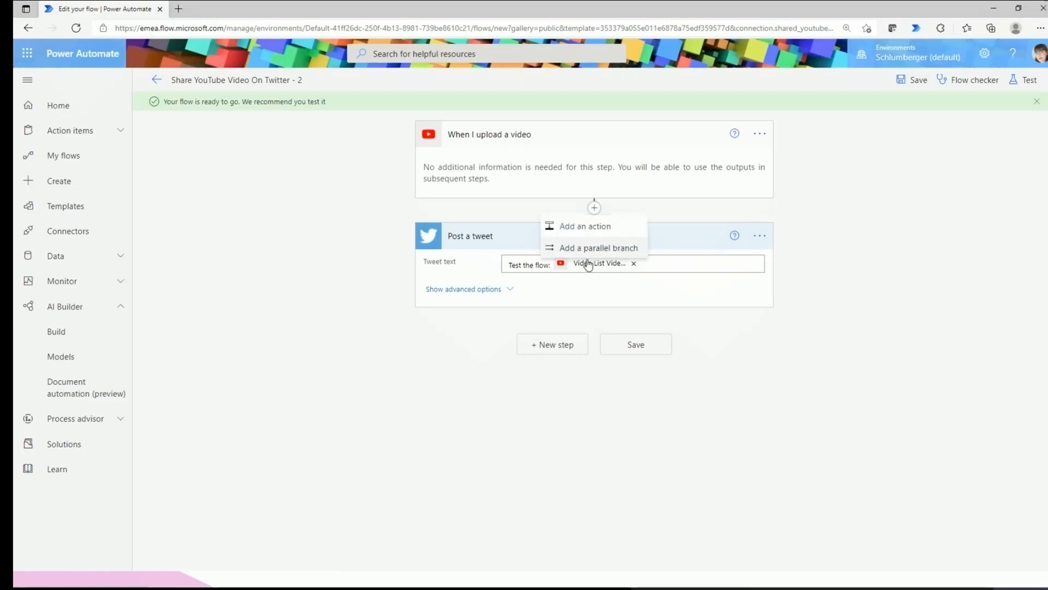
left_click(576, 230)
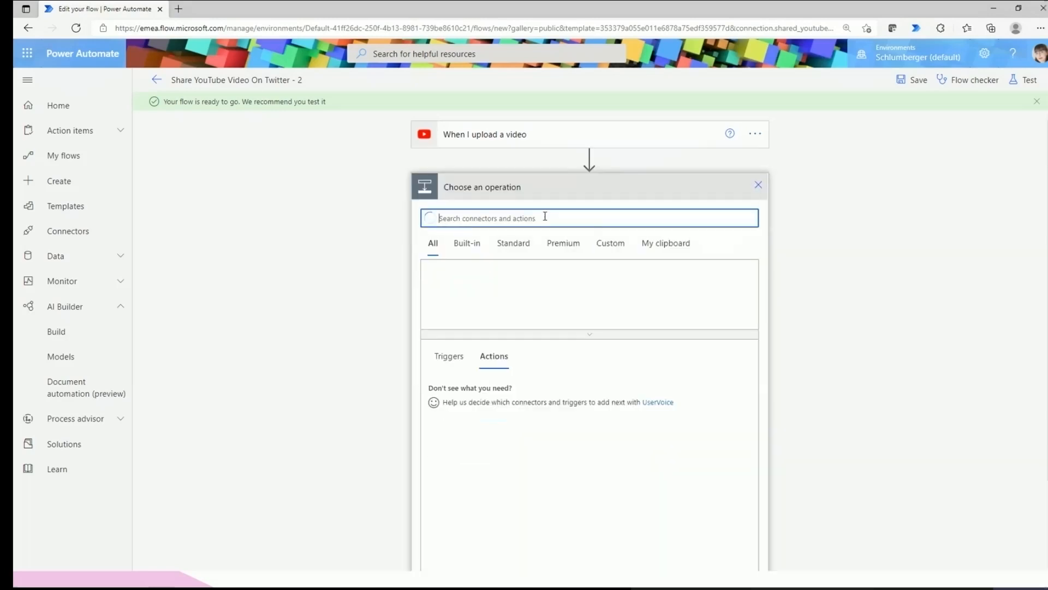
type("link")
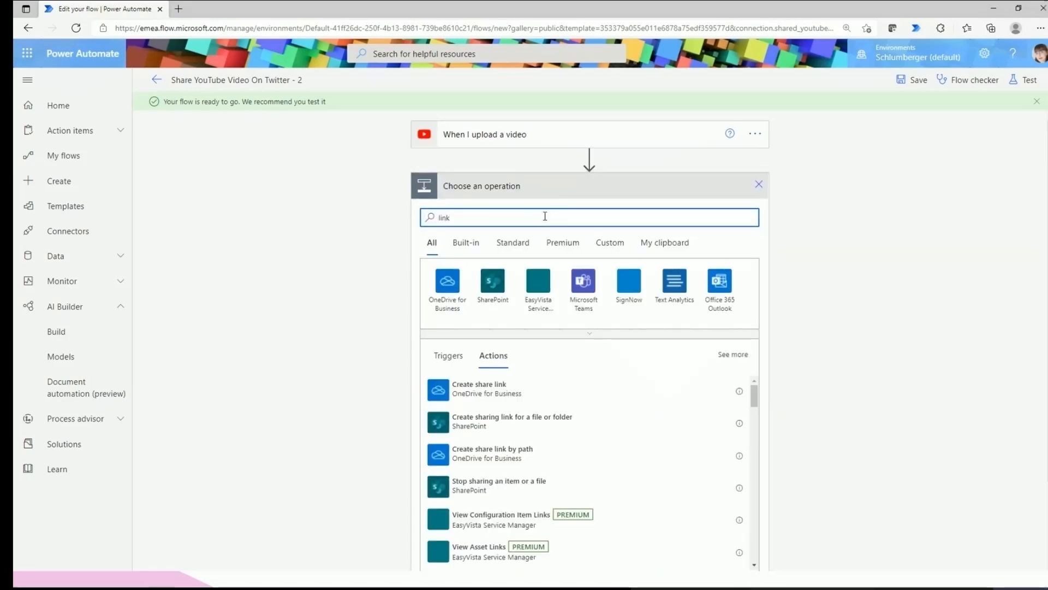
type("edi")
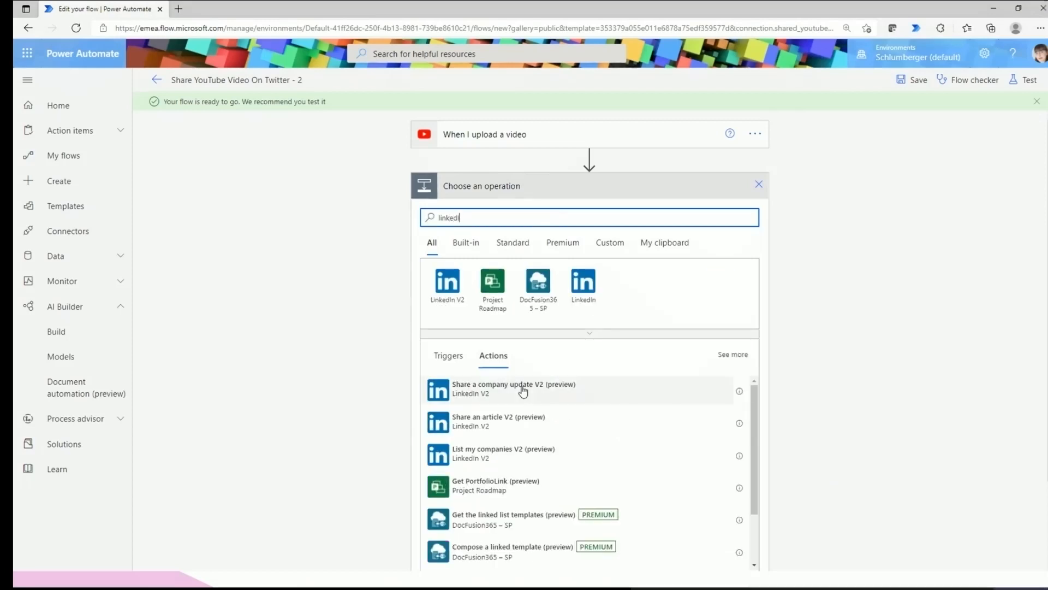
scroll(523, 391, "down", 2)
scroll(585, 438, "down", 1)
left_click(462, 359)
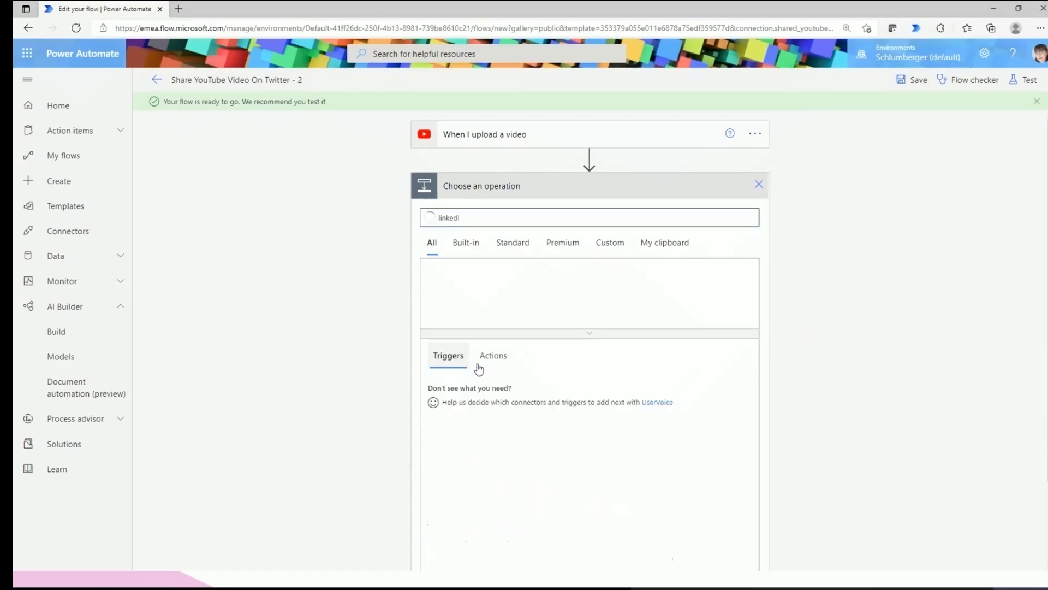
left_click(481, 366)
left_click(447, 283)
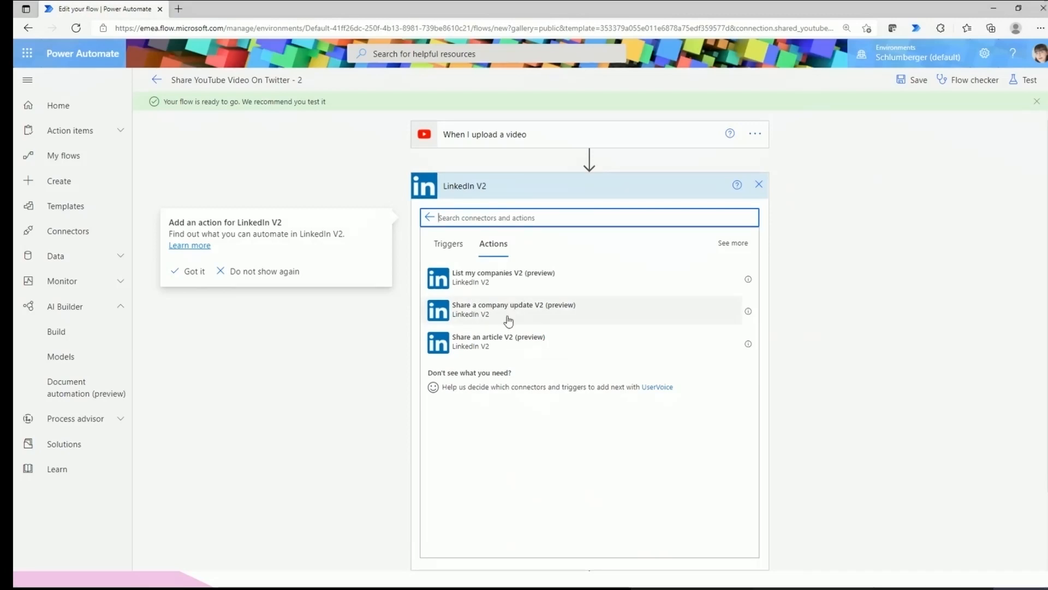
left_click(508, 352)
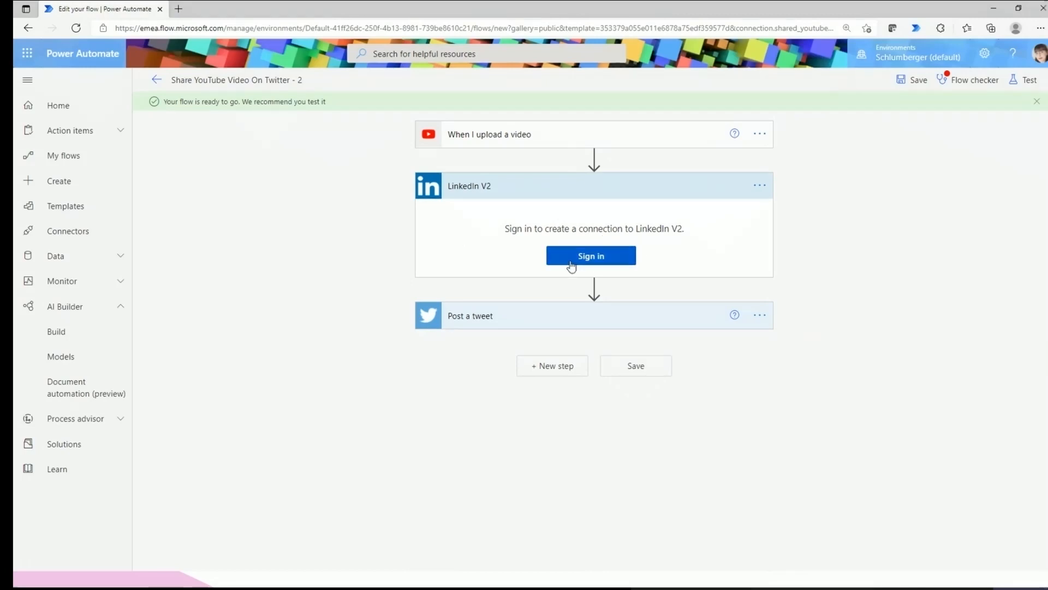
left_click(759, 184)
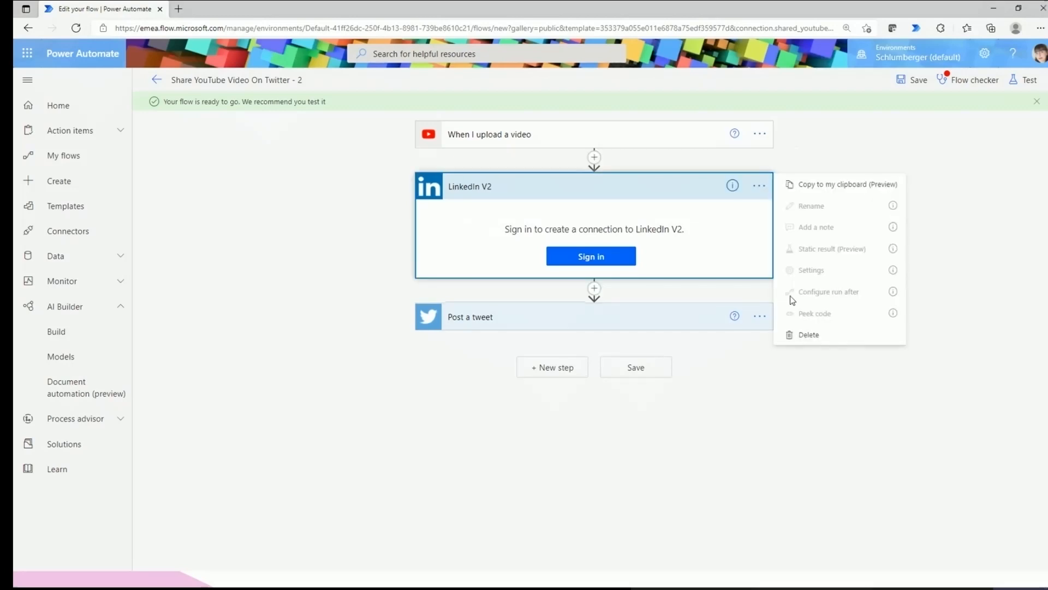
left_click(807, 336)
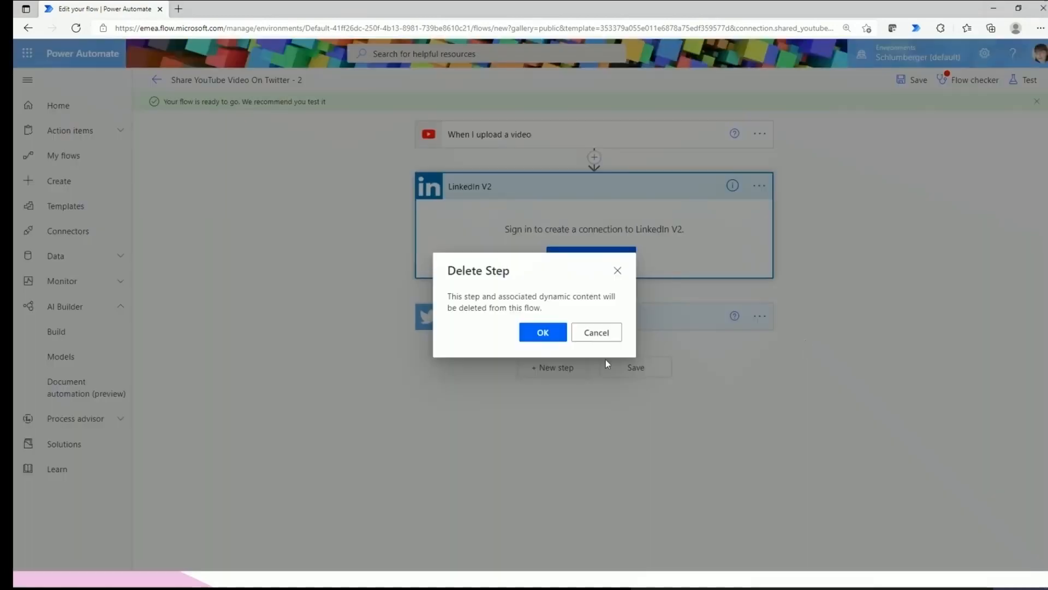
left_click(543, 333)
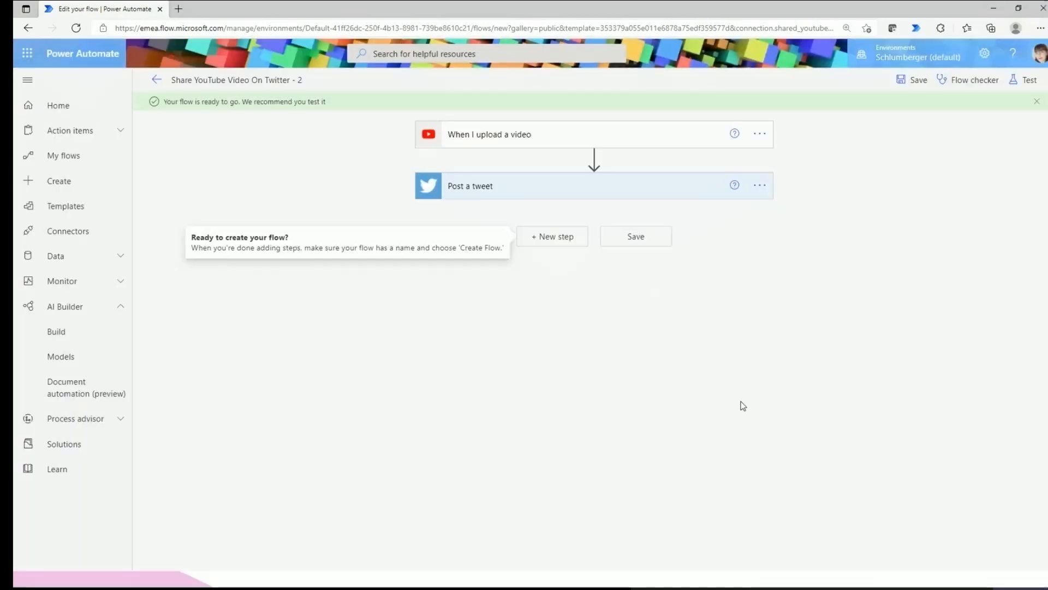
Add a parallel branch after the YouTube trigger, then cancel it.
left_click(595, 157)
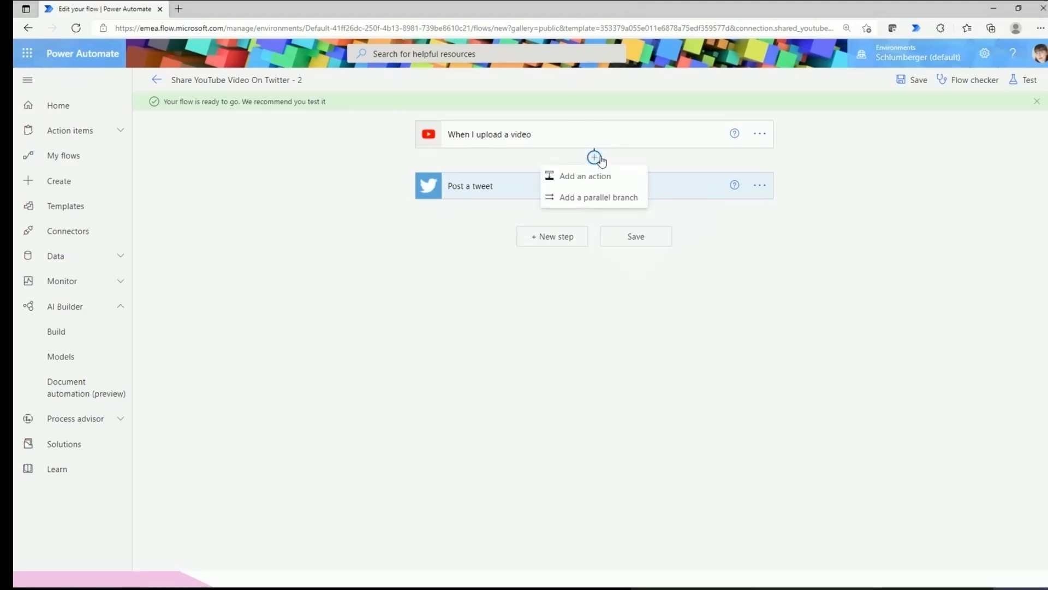
left_click(571, 207)
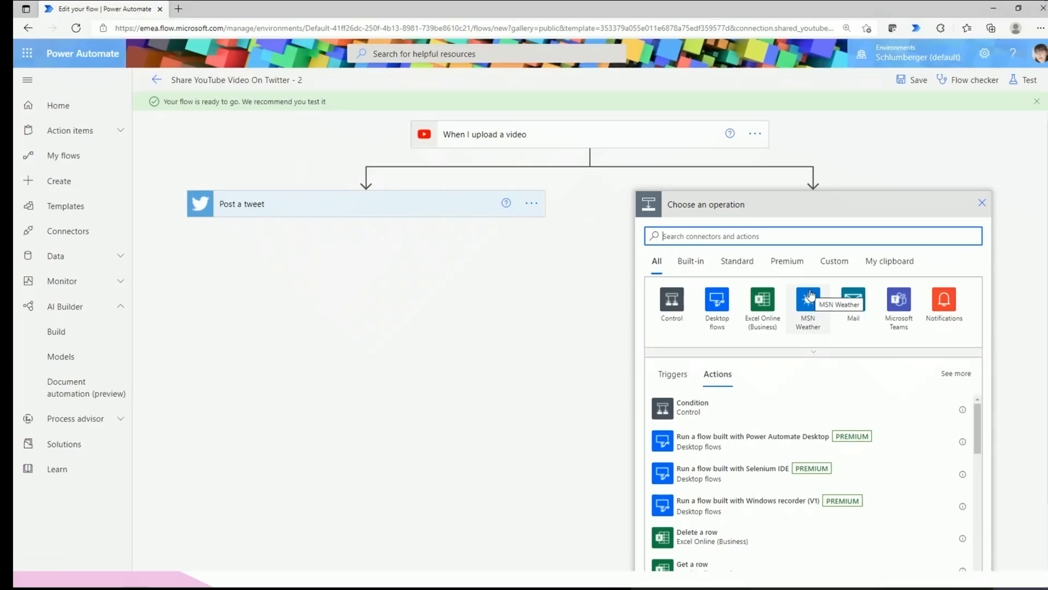
left_click(982, 203)
left_click(599, 162)
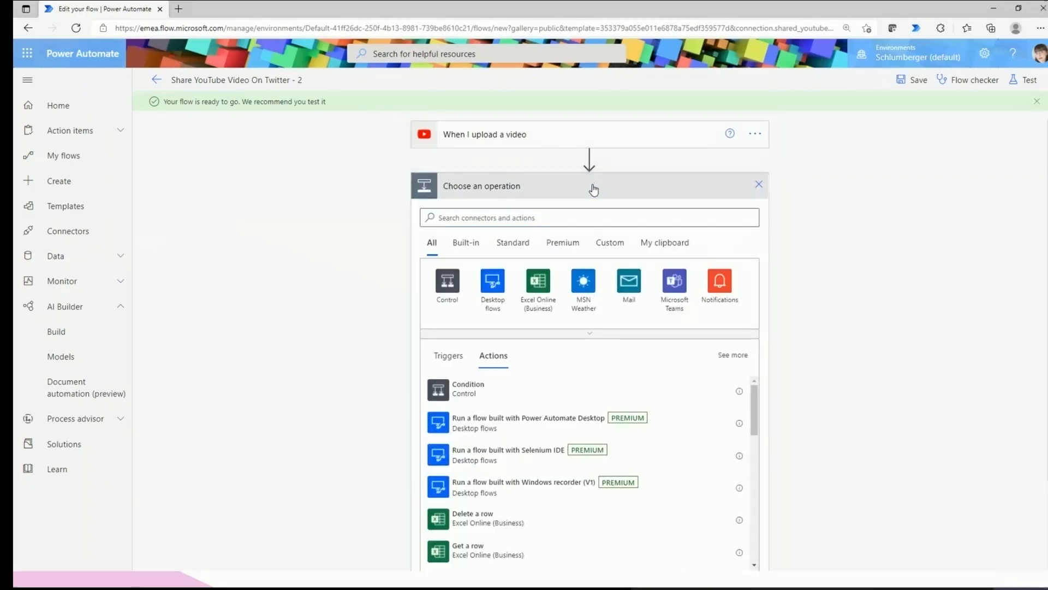
Discard a second empty parallel branch beside Post a tweet and save the two-step flow.
scroll(599, 374, "down", 5)
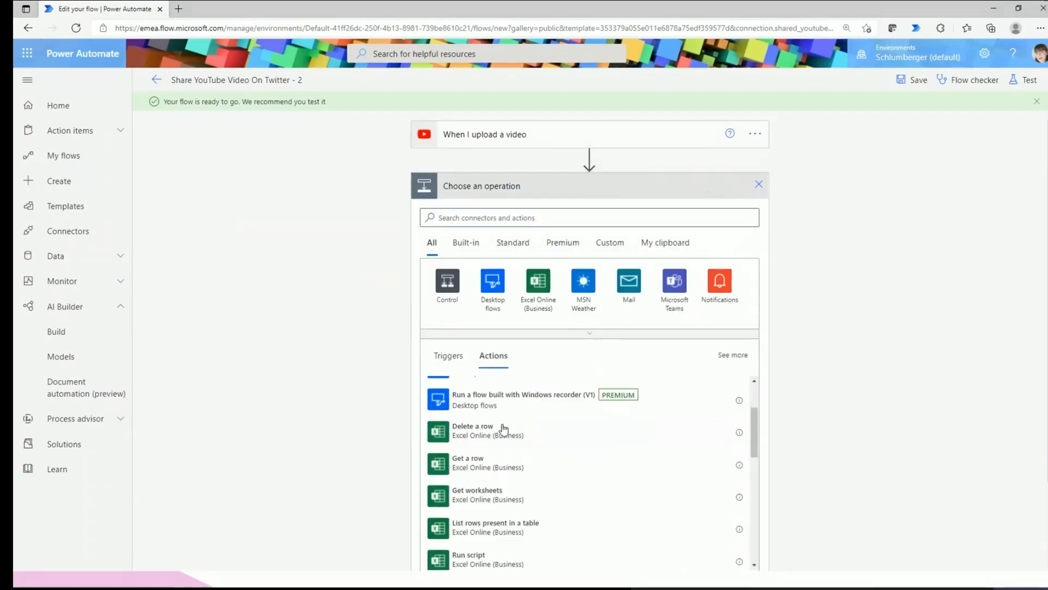
scroll(959, 457, "down", 2)
scroll(585, 330, "up", 2)
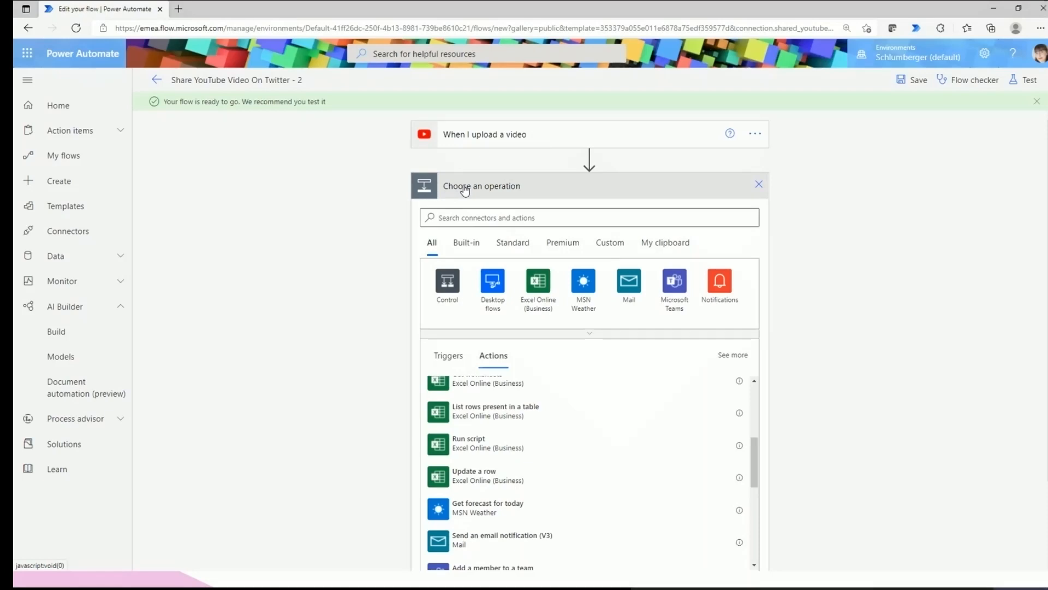
scroll(461, 292, "down", 2)
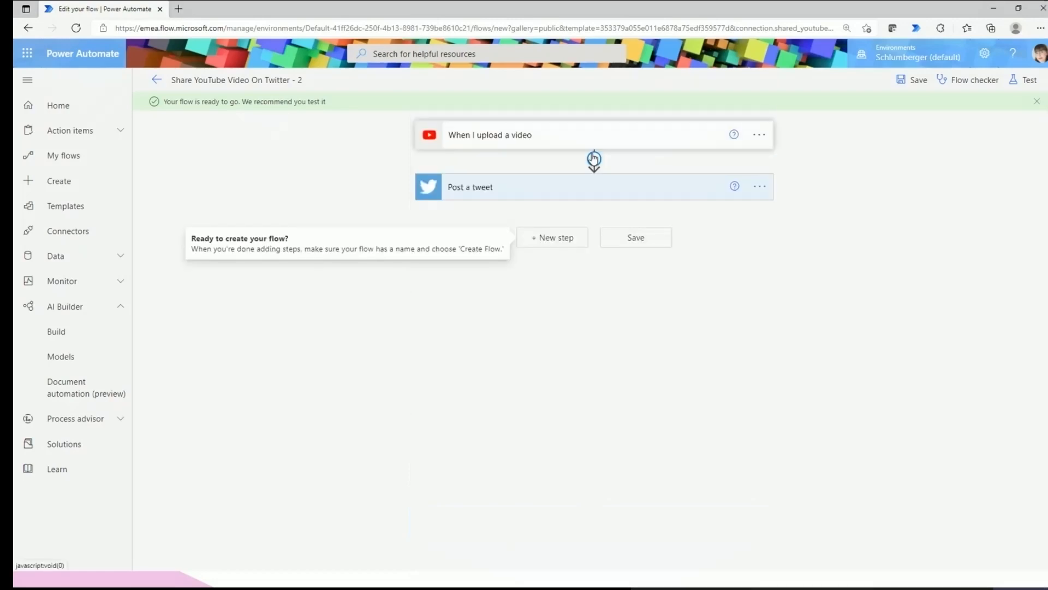
left_click(594, 158)
left_click(609, 199)
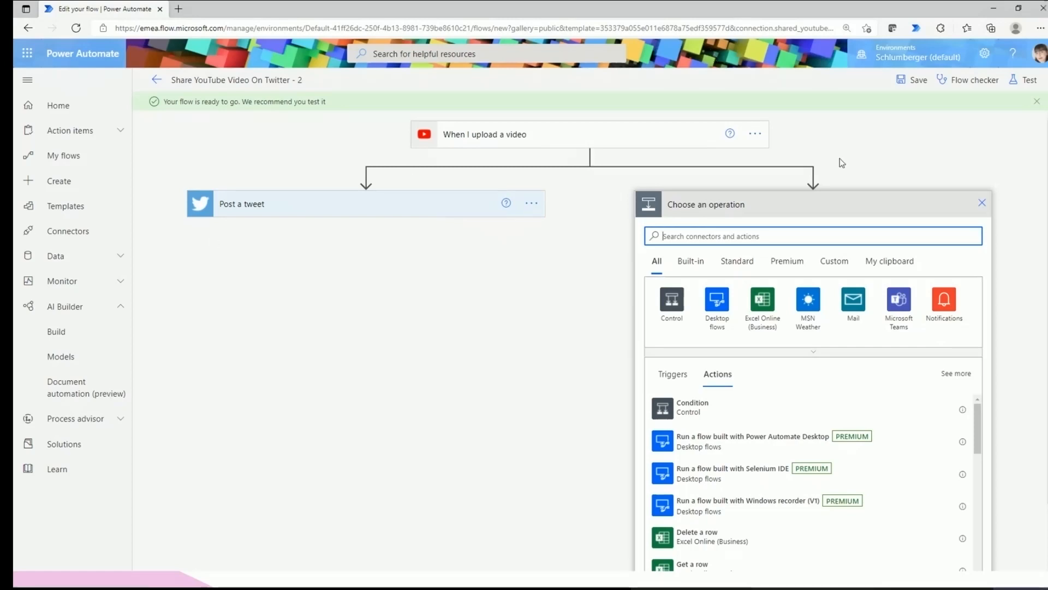
left_click(981, 203)
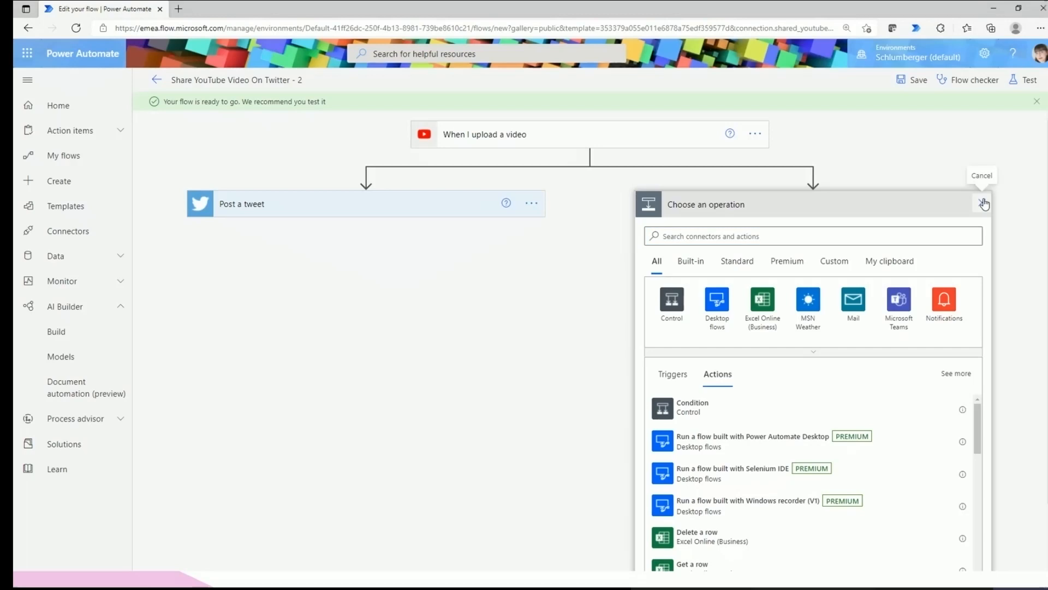
left_click(915, 82)
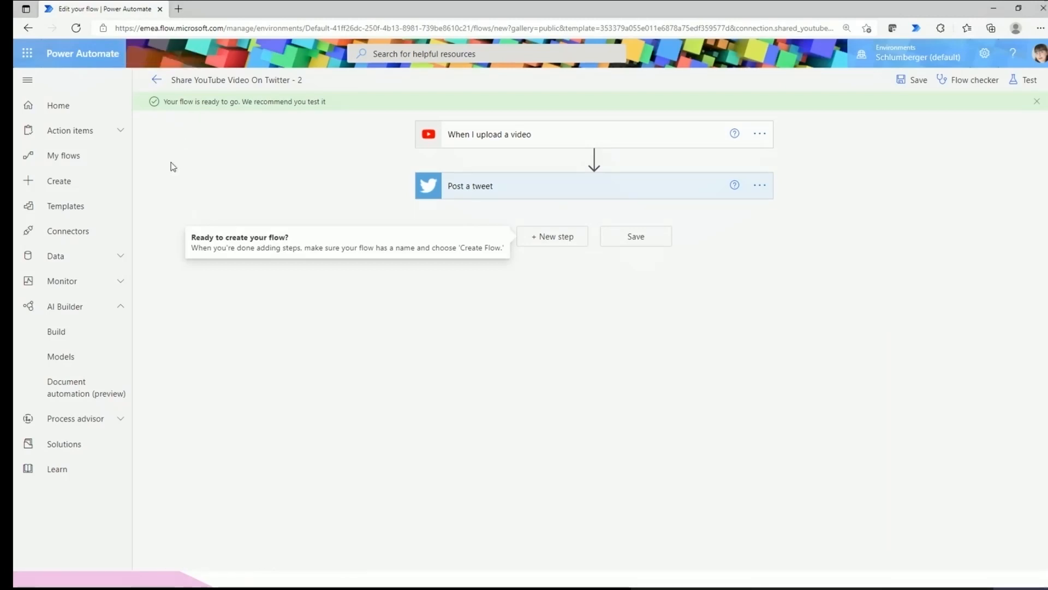
Open the flow's details, review its status, type and Per-user plan, then open the run history.
left_click(158, 84)
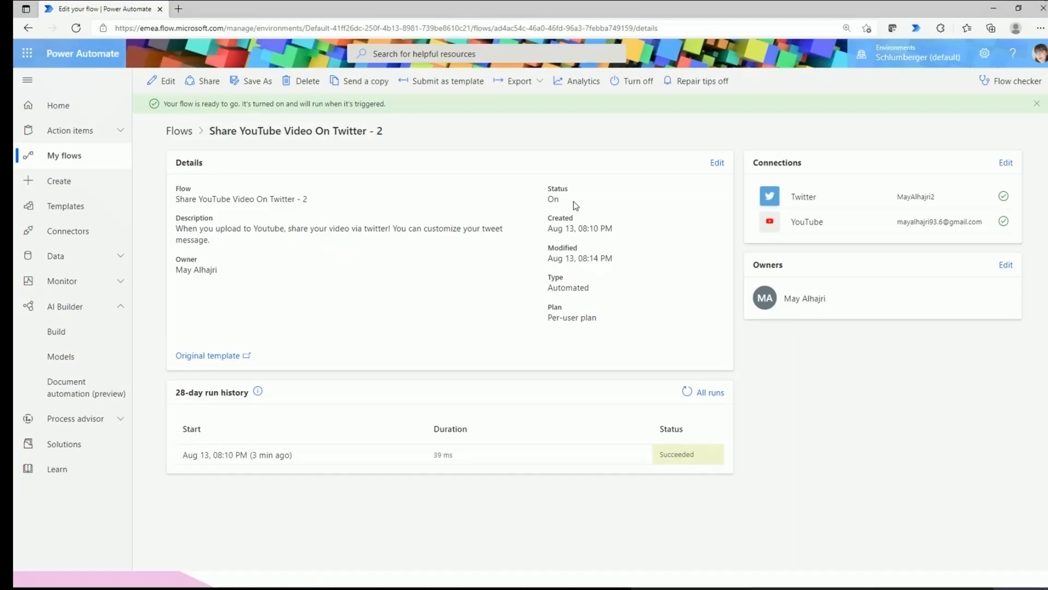
left_click_drag(548, 276, 604, 291)
left_click_drag(548, 317, 584, 314)
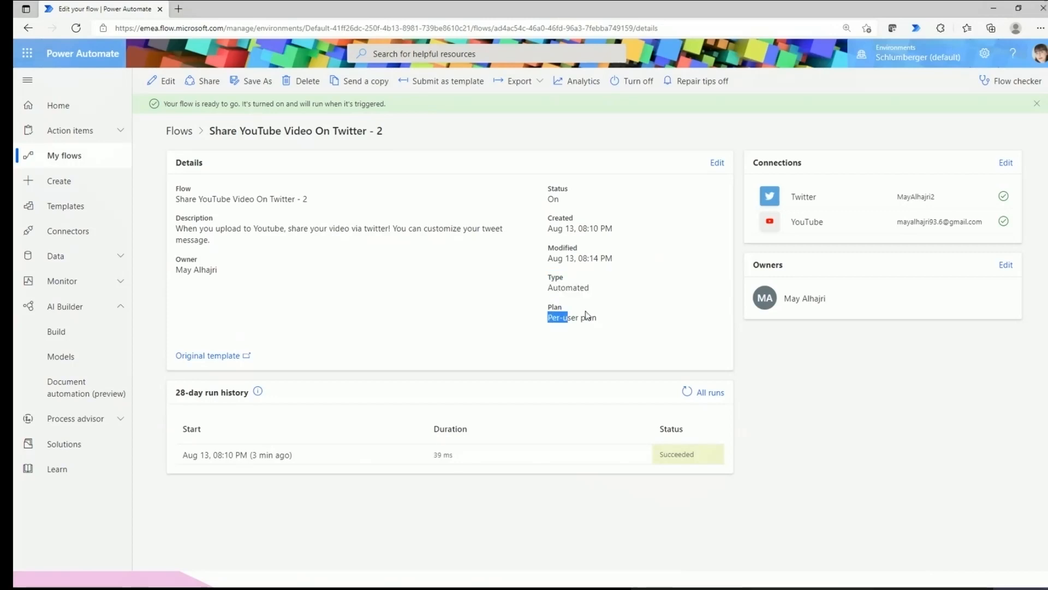
left_click(549, 324)
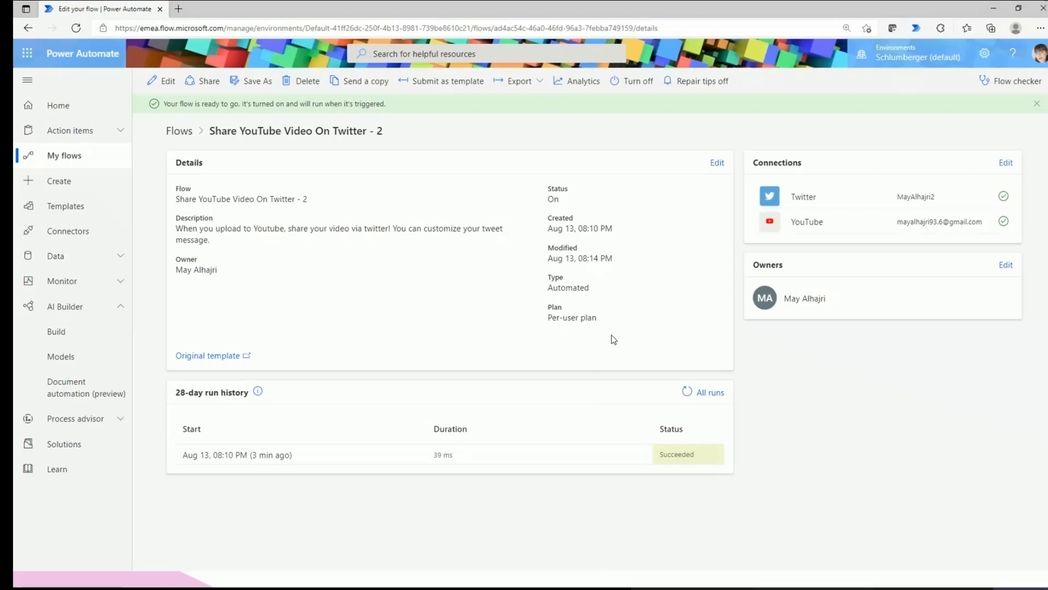
left_click_drag(655, 328, 541, 187)
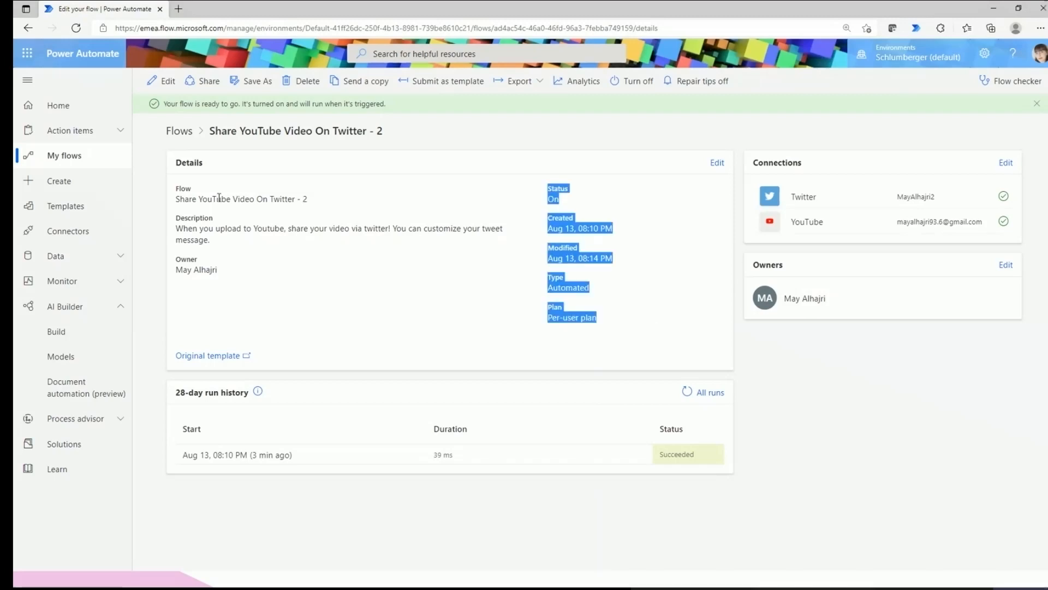
left_click(257, 306)
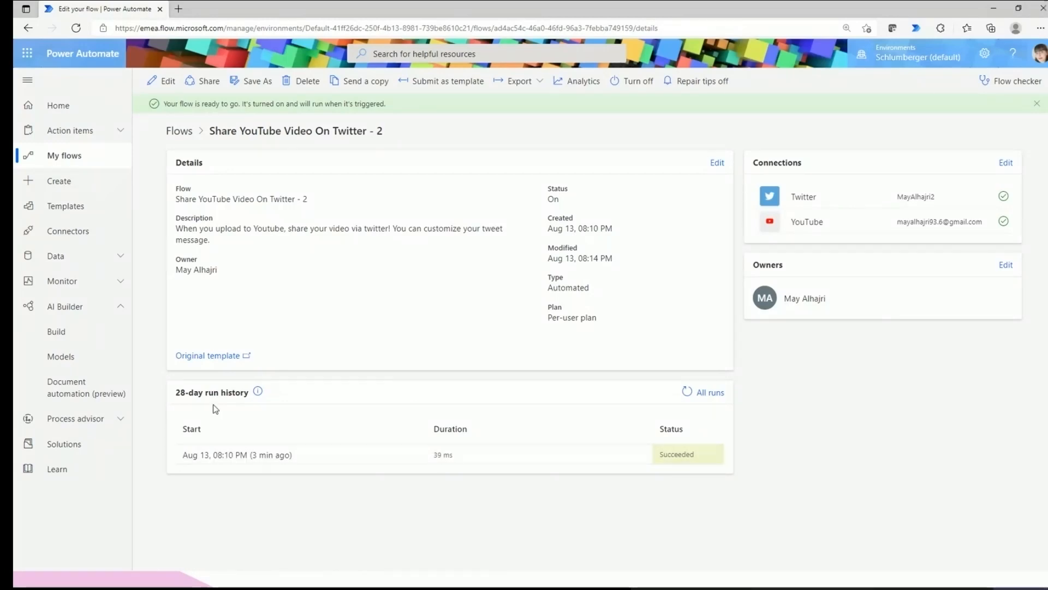
left_click_drag(175, 393, 251, 398)
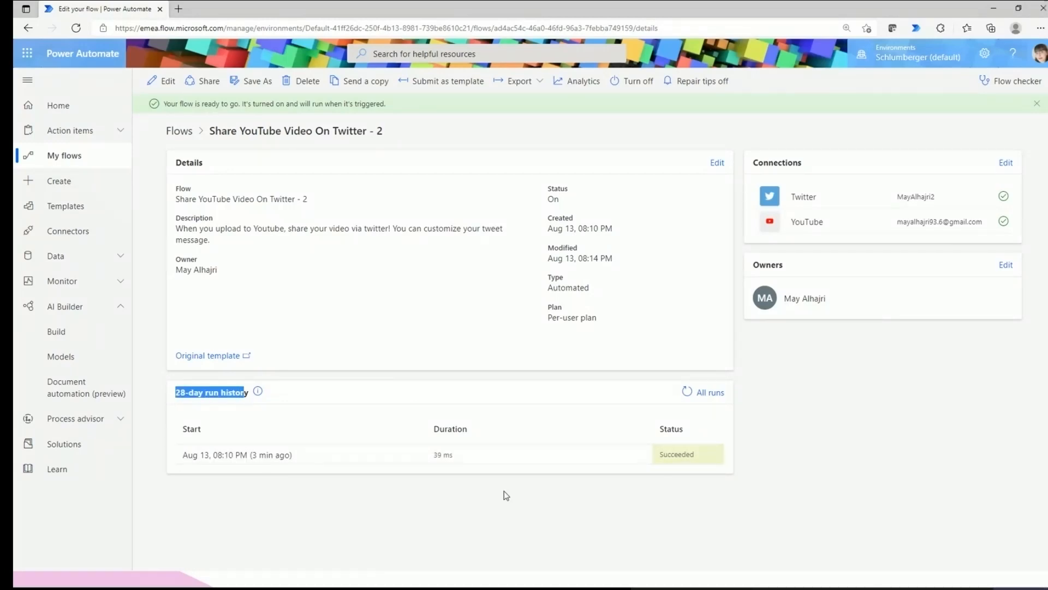
left_click(709, 396)
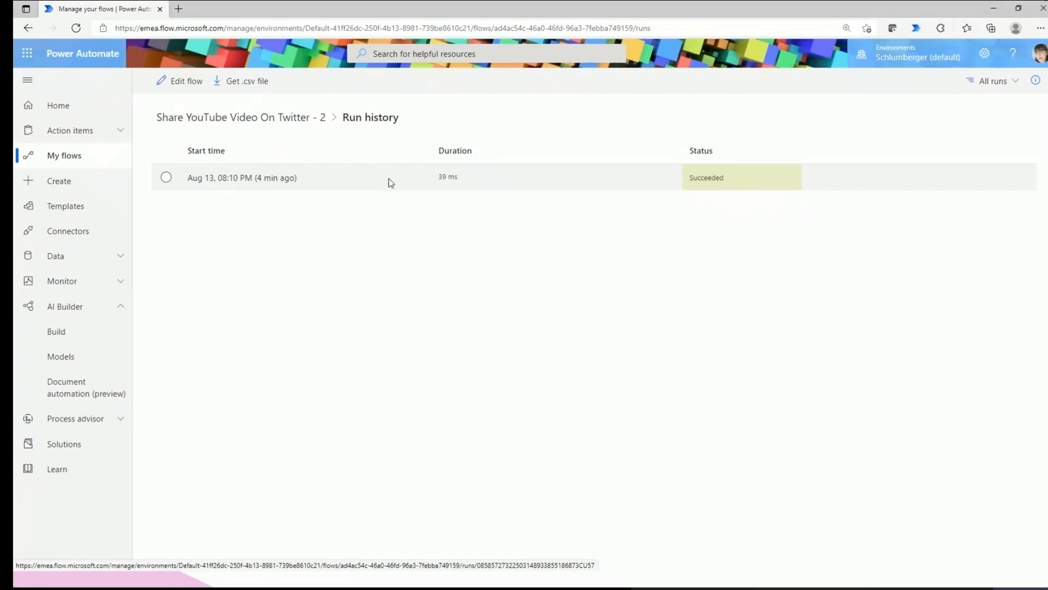
triple_click(440, 176)
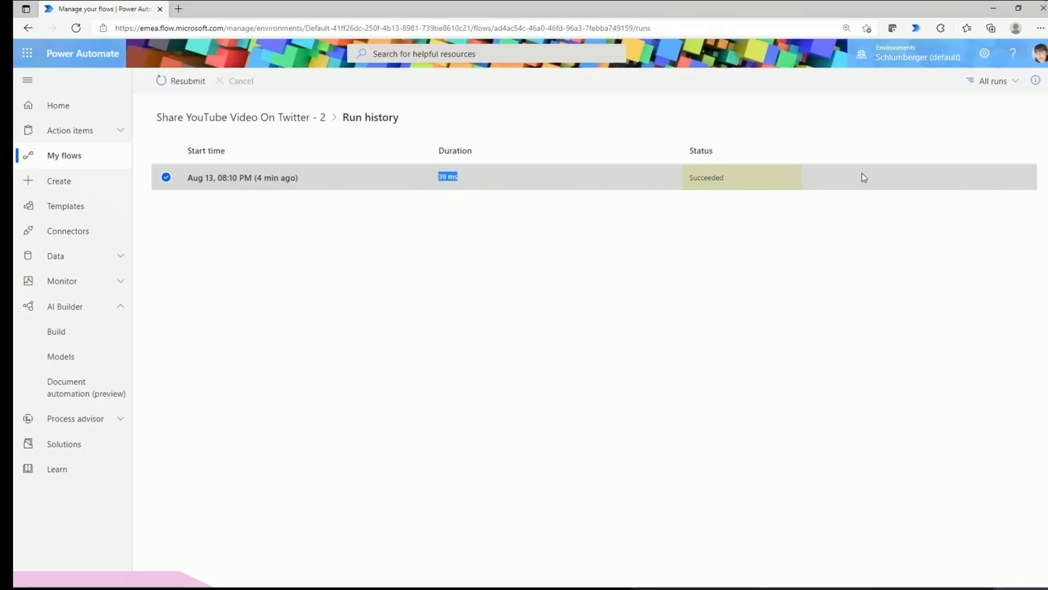
left_click(166, 177)
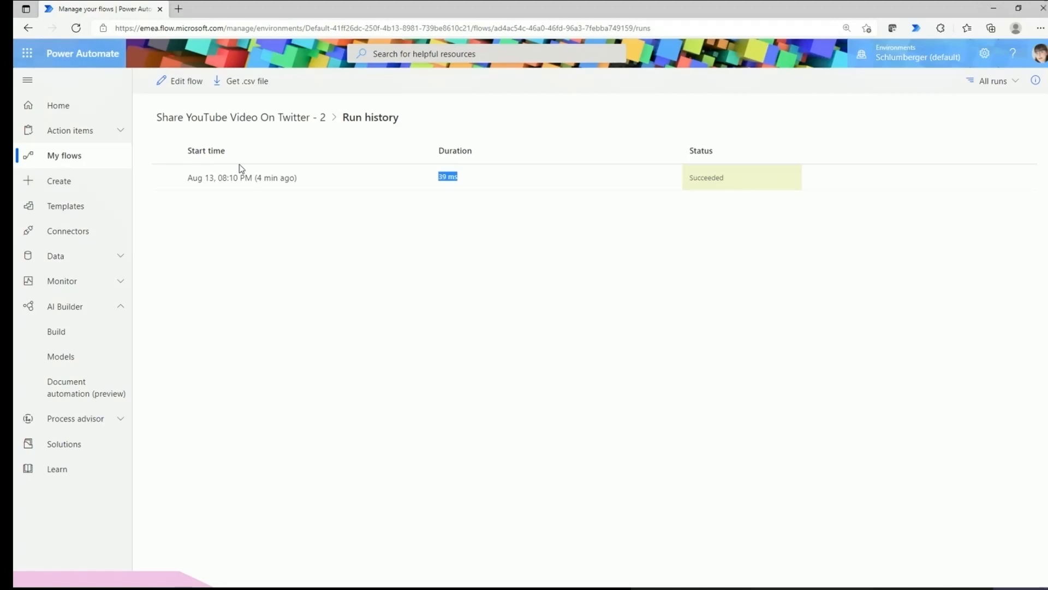
left_click(166, 178)
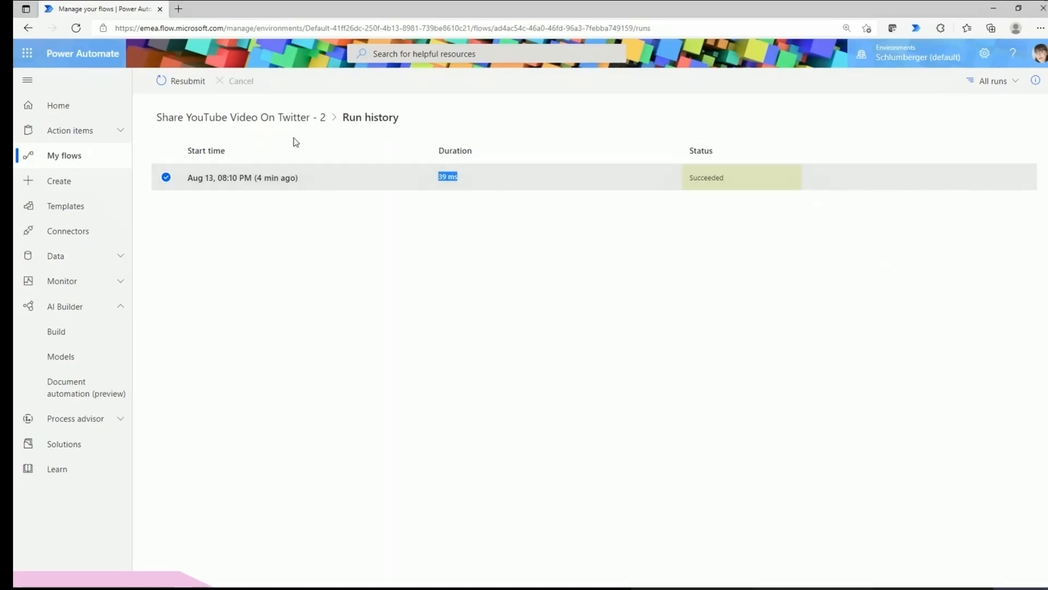
left_click(286, 120)
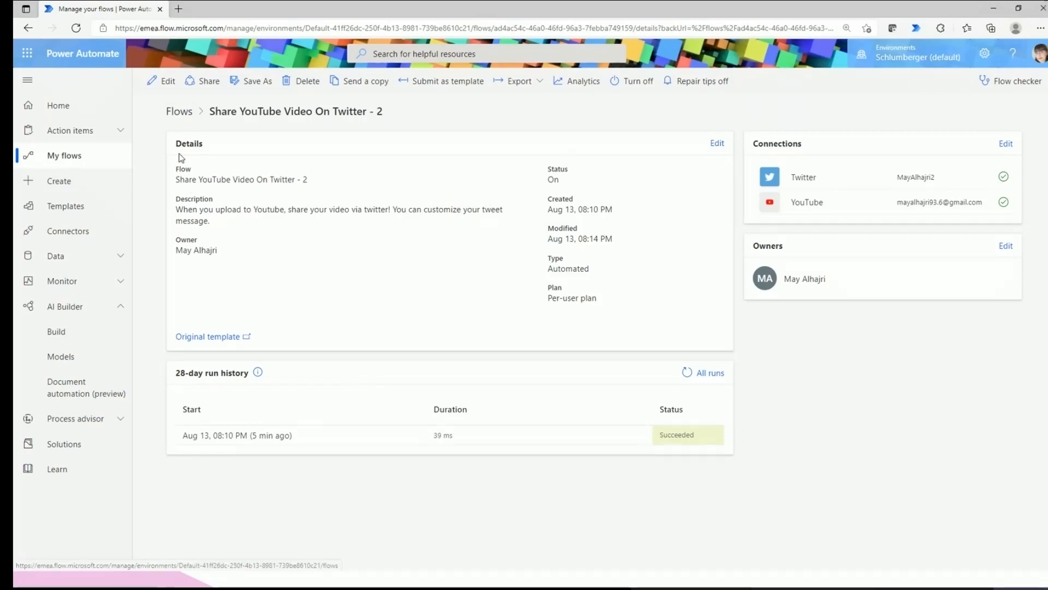
In My flows, turn Share YouTube Video On Twitter - 2 off and back on.
left_click(77, 159)
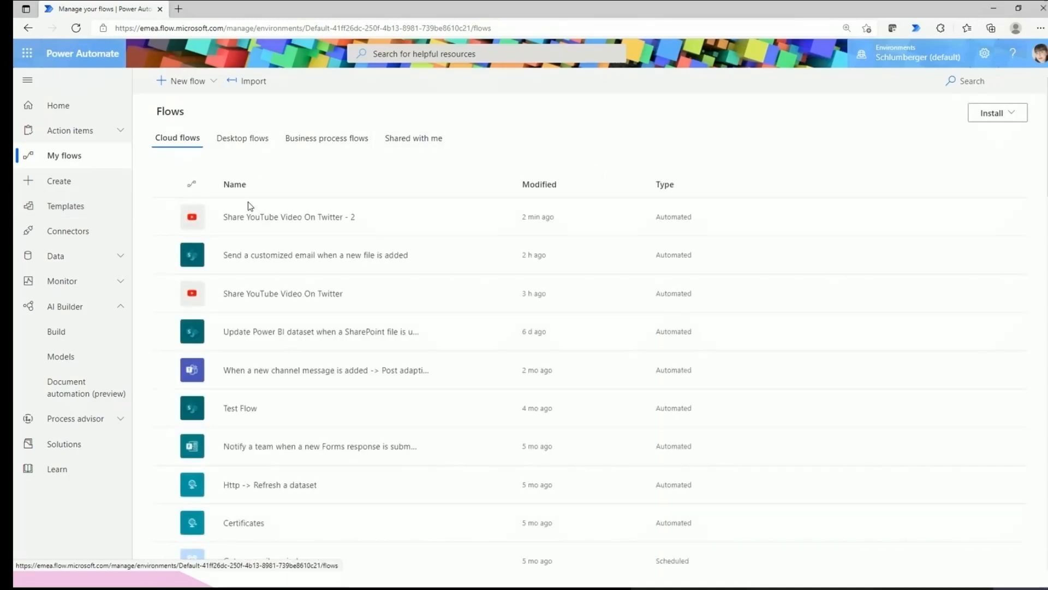
mouse_move(379, 227)
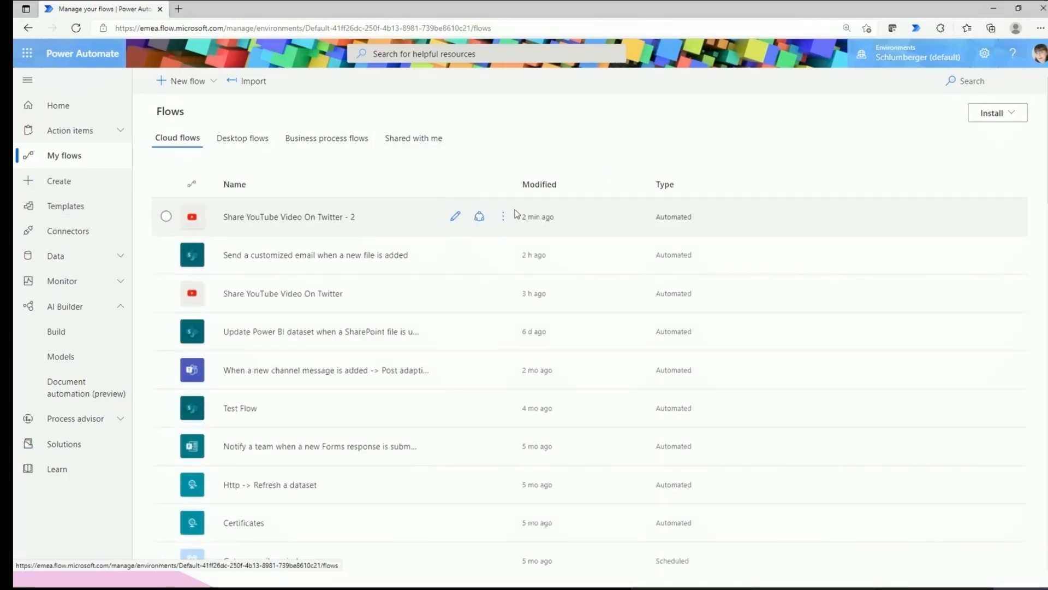
left_click(503, 217)
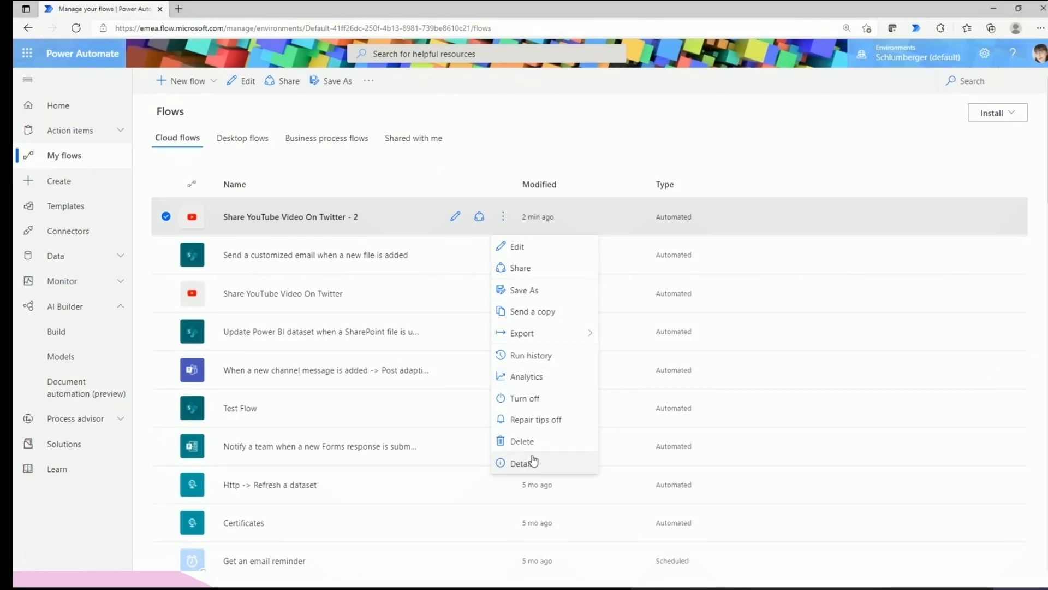
left_click(513, 399)
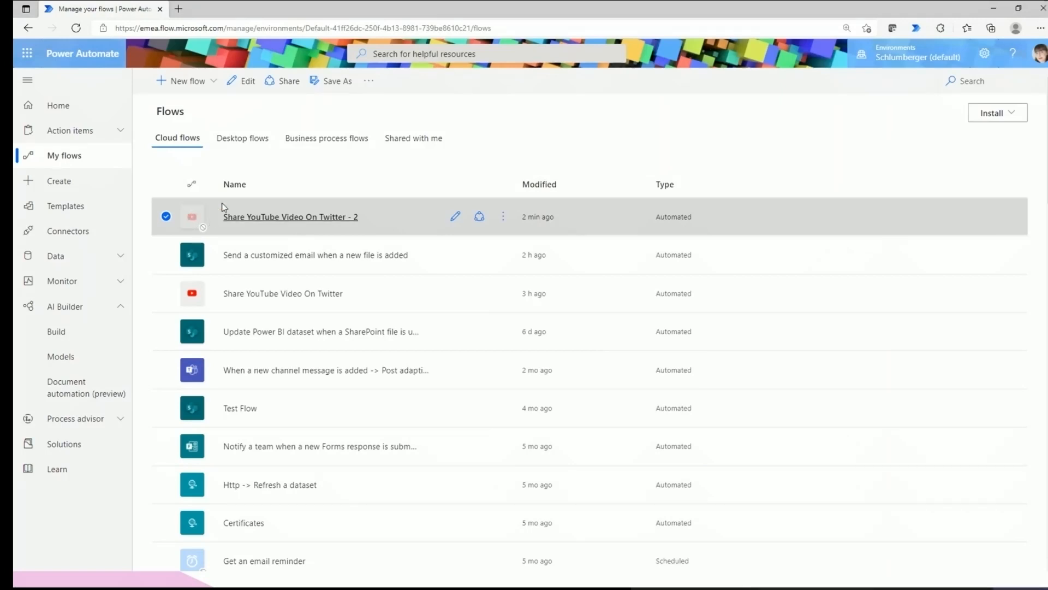
left_click(503, 217)
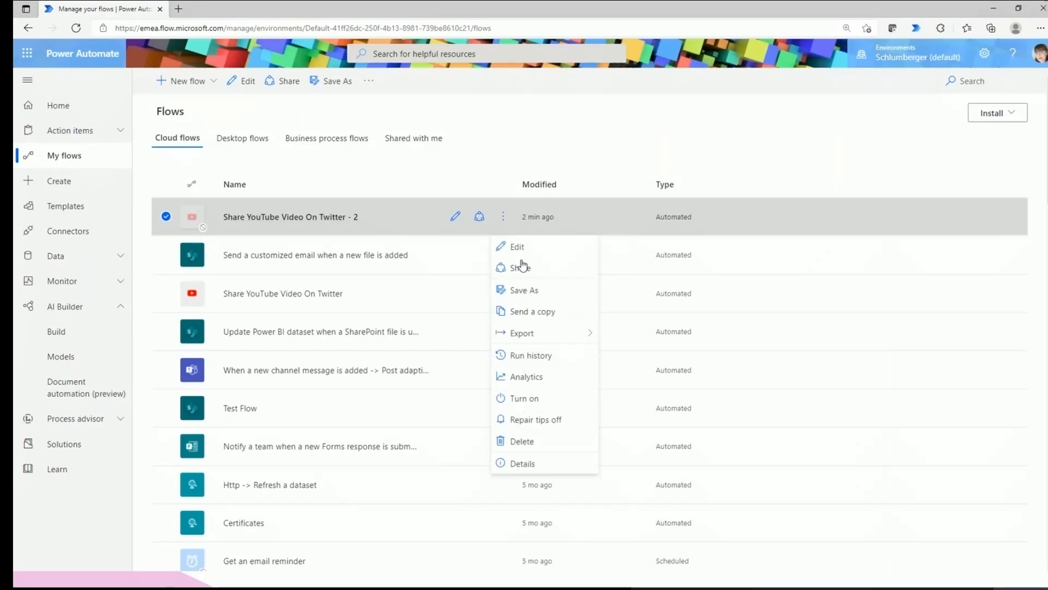
left_click(534, 403)
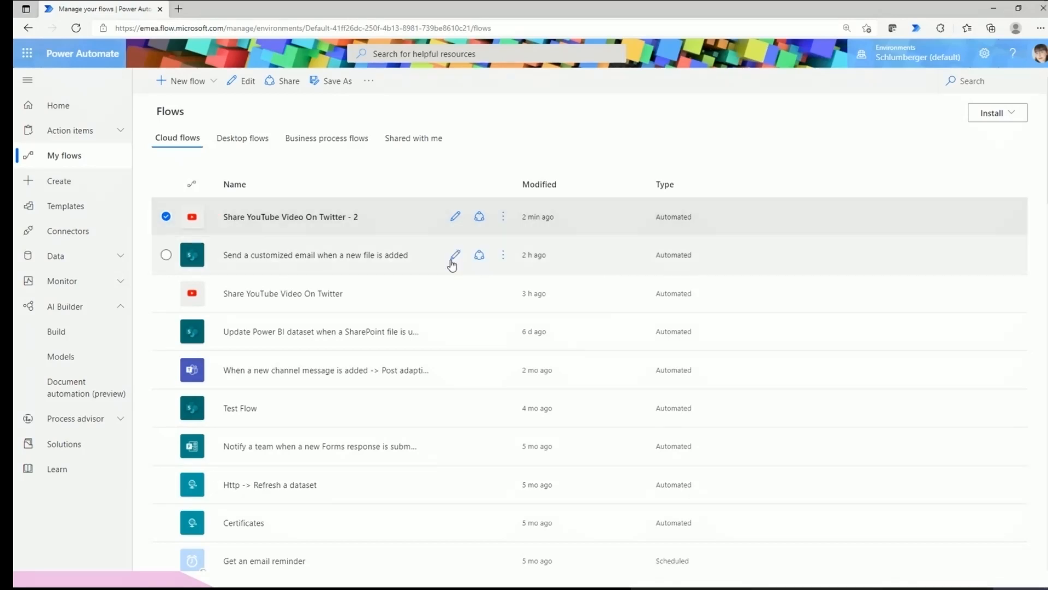
Turn Share YouTube Video On Twitter - 2 off again, then delete it.
left_click(502, 216)
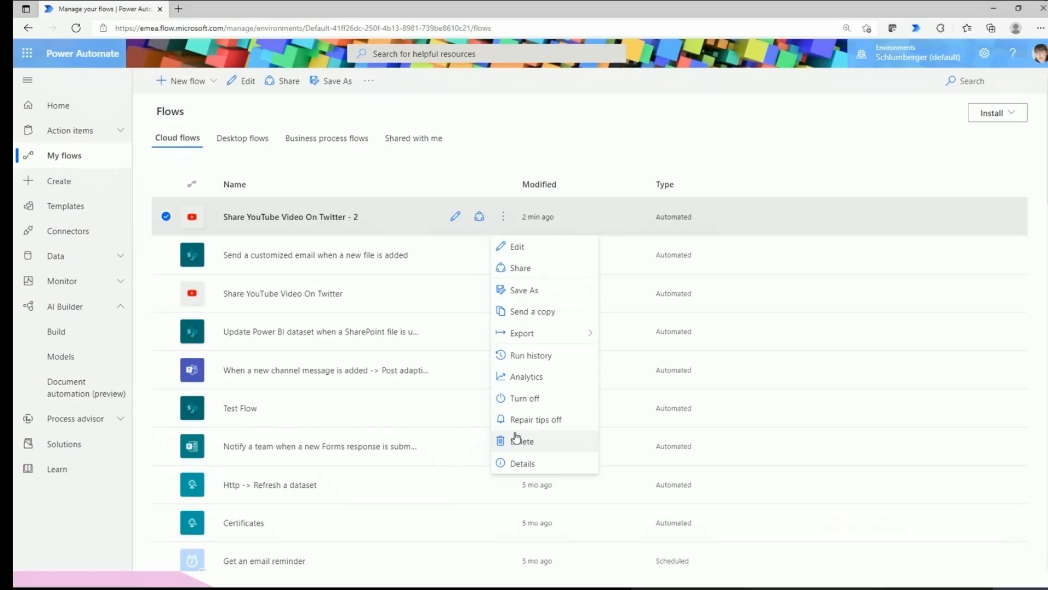
left_click(166, 294)
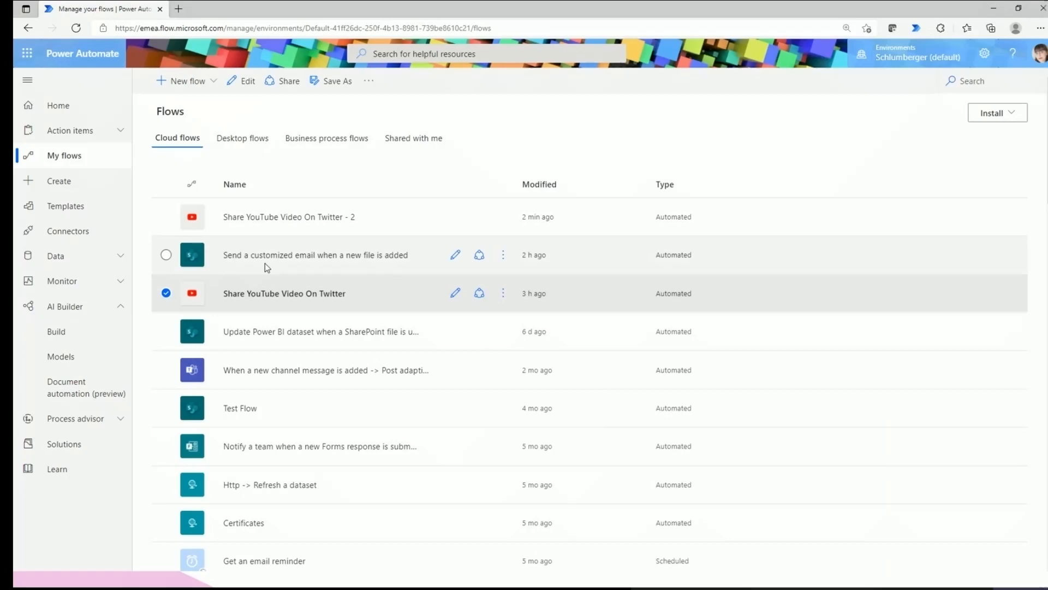
left_click(166, 217)
left_click(503, 217)
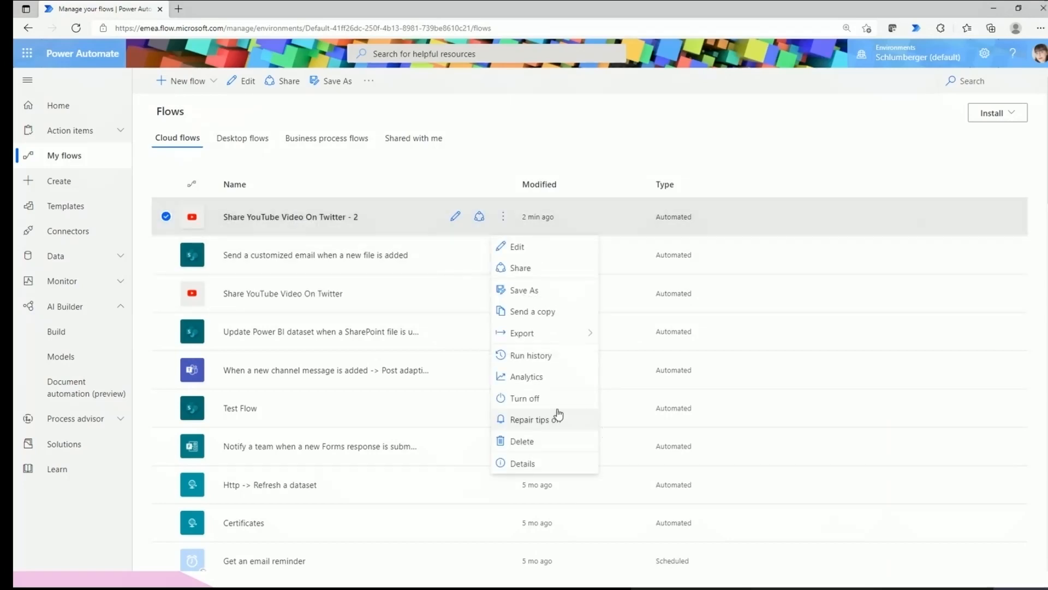
left_click(543, 399)
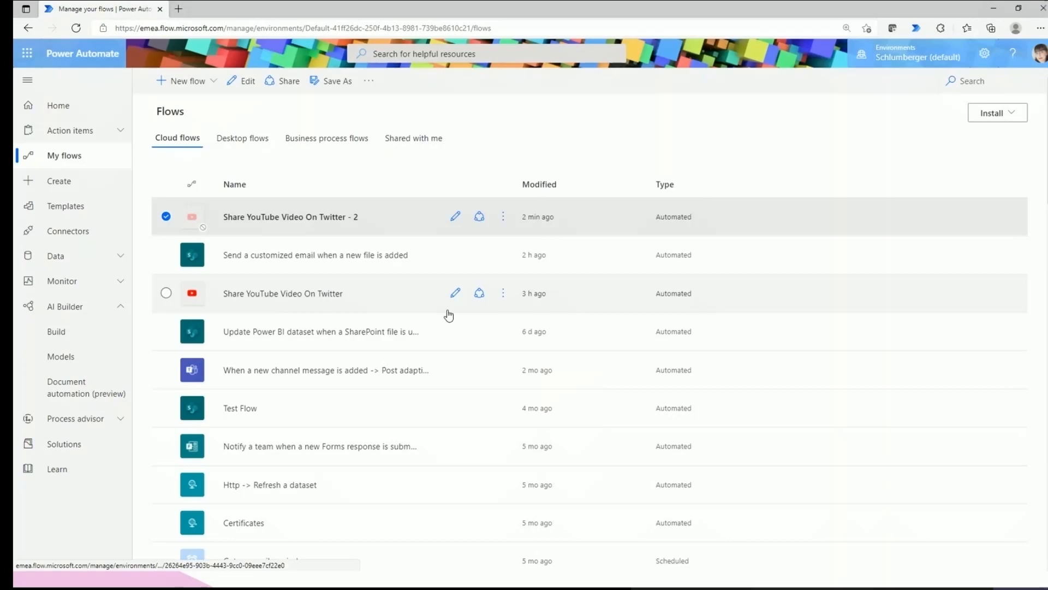
left_click(503, 217)
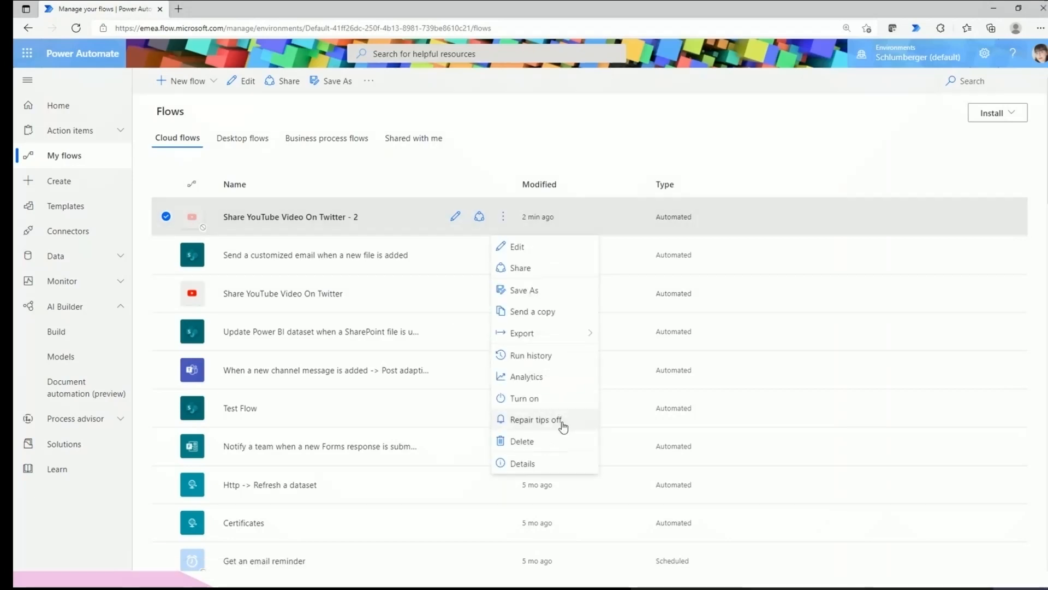
left_click(545, 442)
left_click(650, 344)
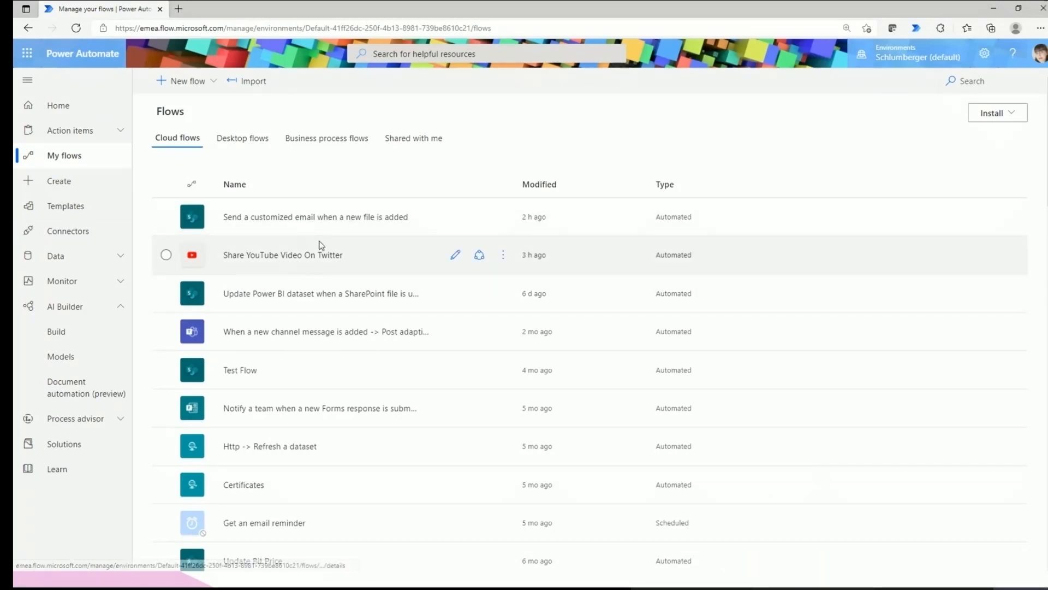
Open the Templates gallery and search it for 'sharepoint'.
left_click(85, 213)
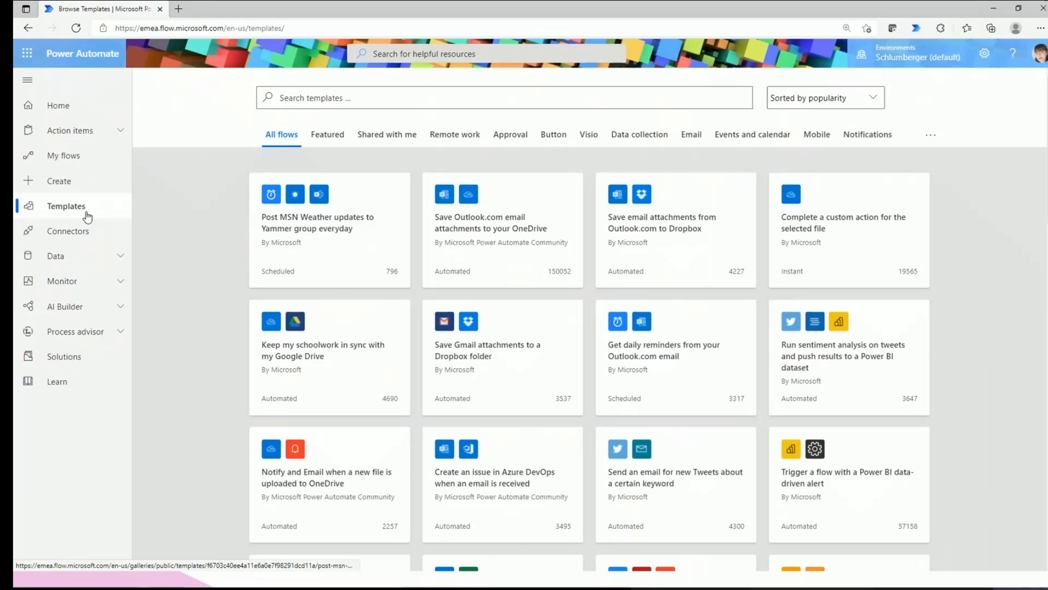
left_click(485, 95)
type("sha")
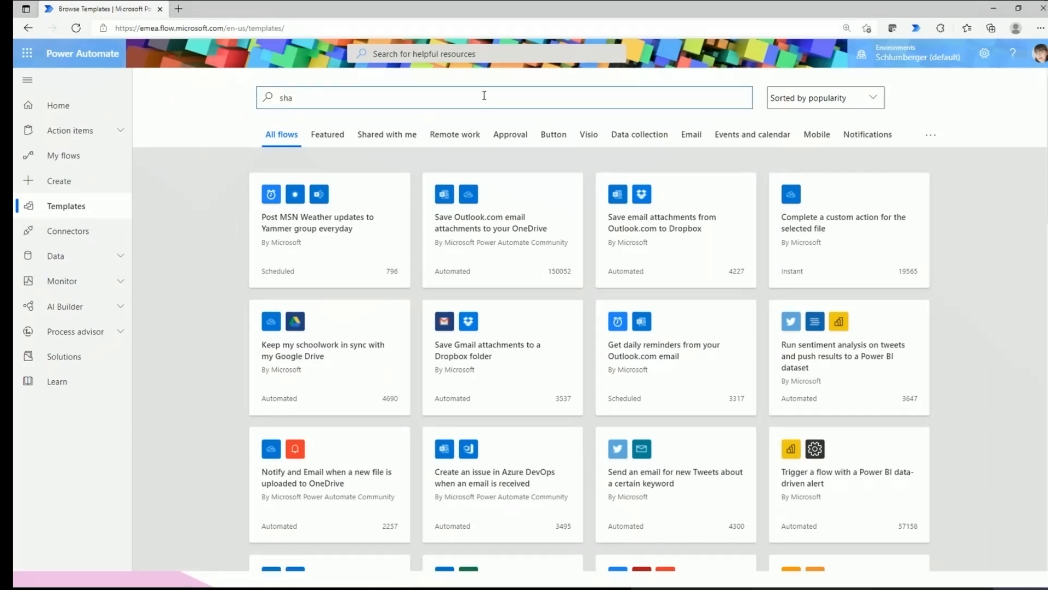
type("r")
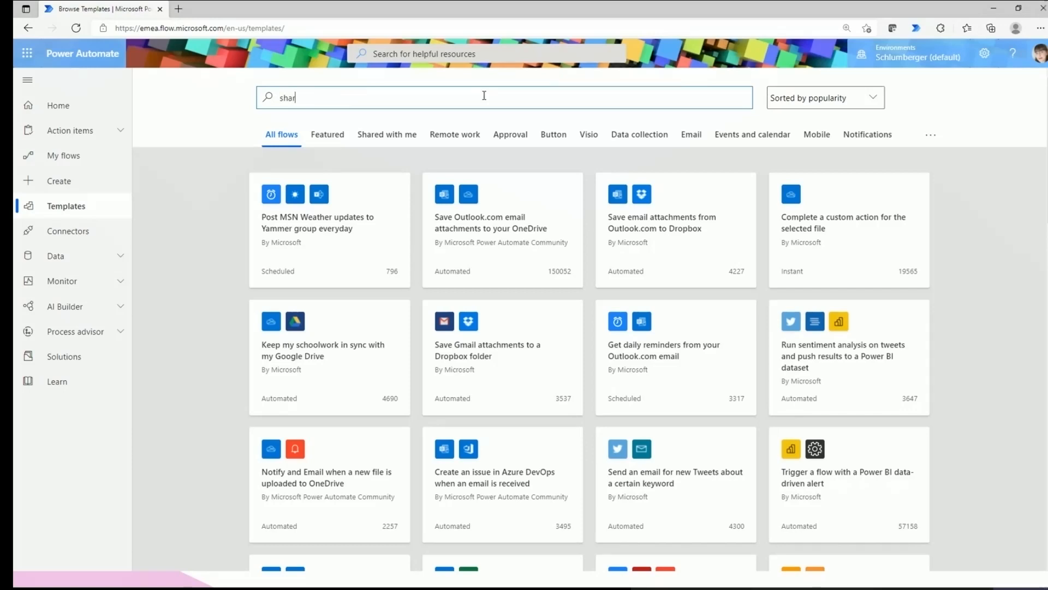
type("epoint")
key("Return")
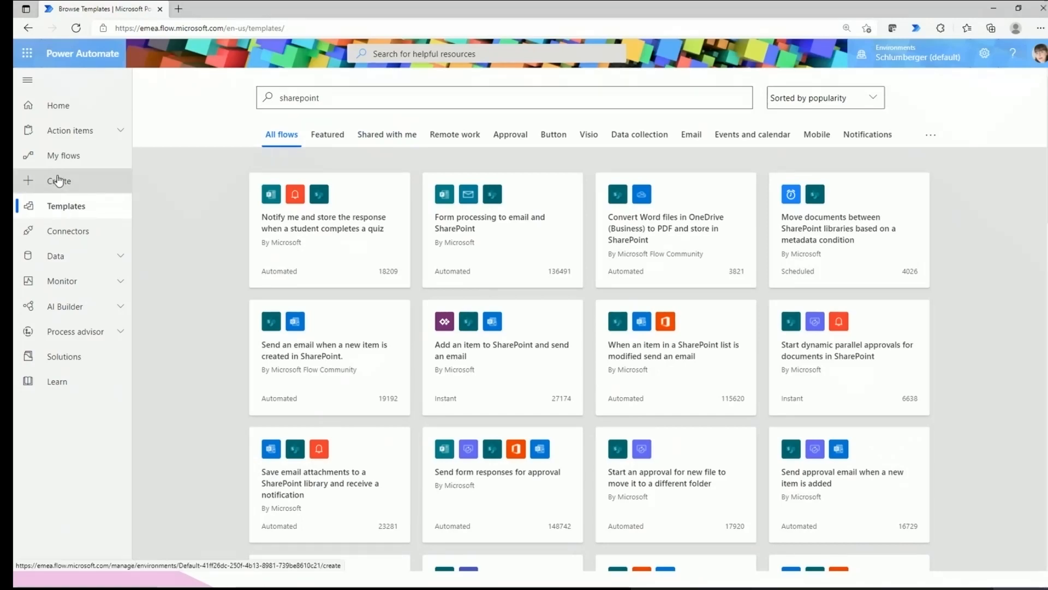
Look through the SharePoint template results and clear the search box for a new query.
left_click_drag(320, 98, 278, 98)
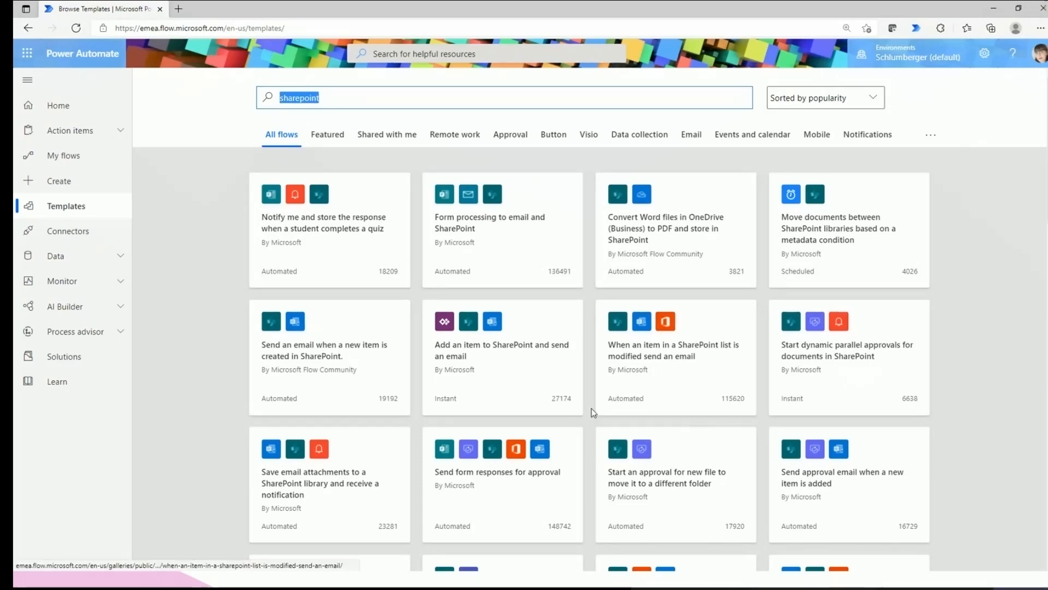
scroll(413, 427, "down", 1)
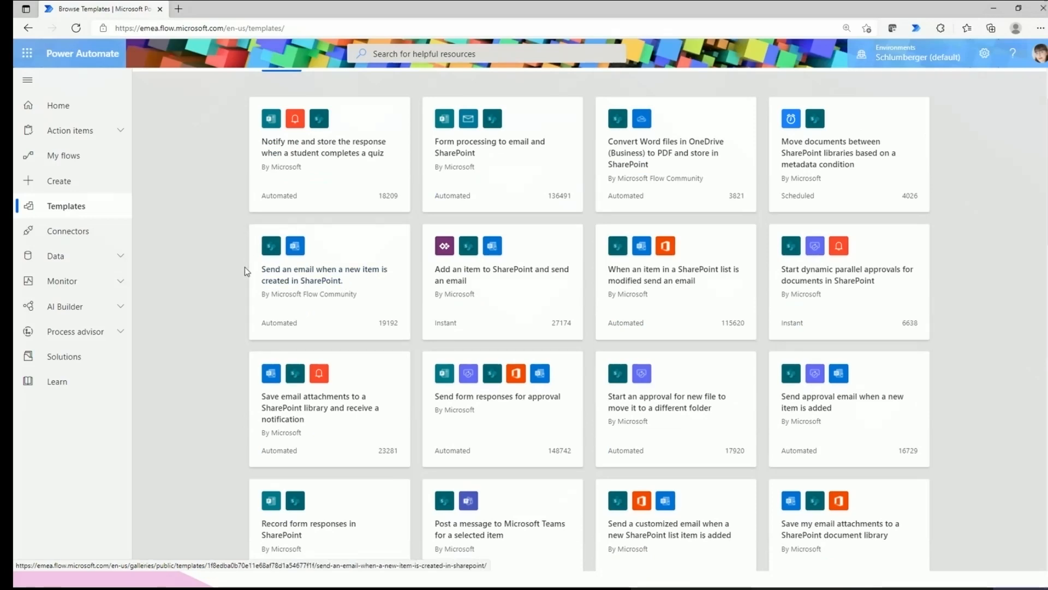
scroll(297, 278, "up", 1)
scroll(293, 277, "up", 1)
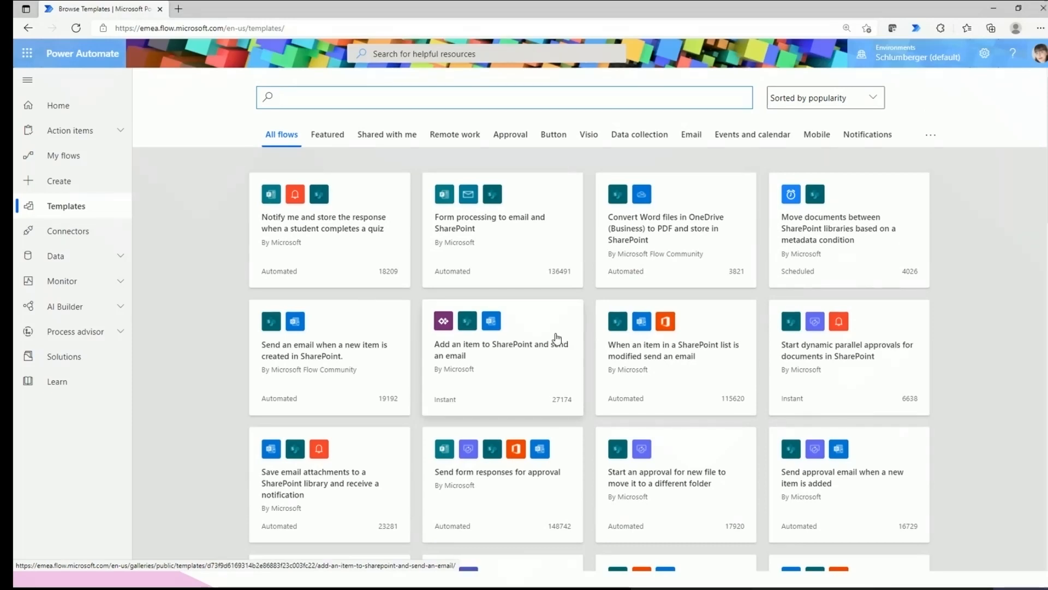
scroll(625, 412, "down", 3)
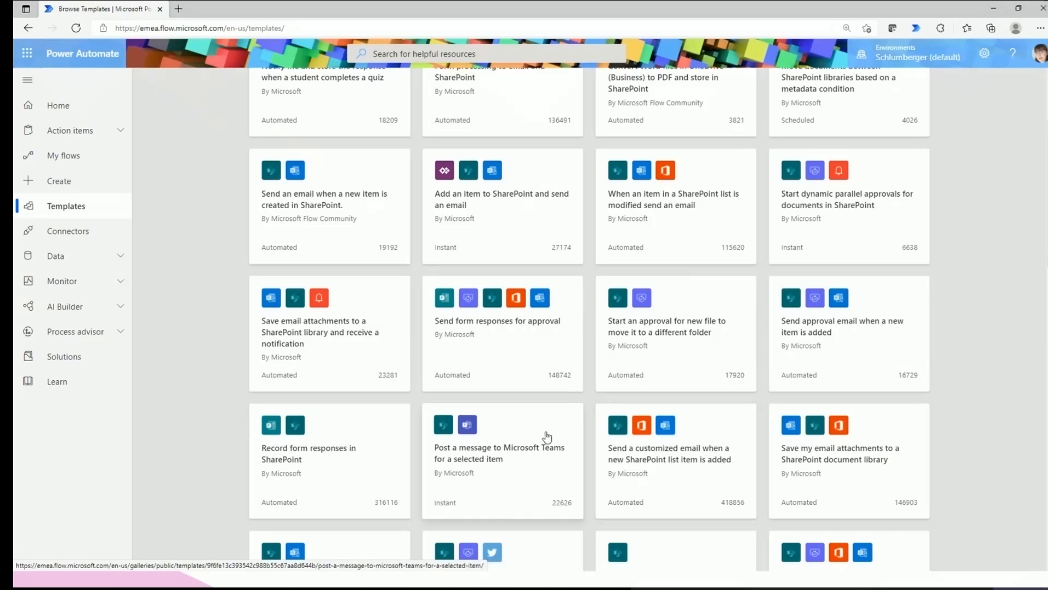
scroll(547, 436, "up", 3)
left_click(368, 104)
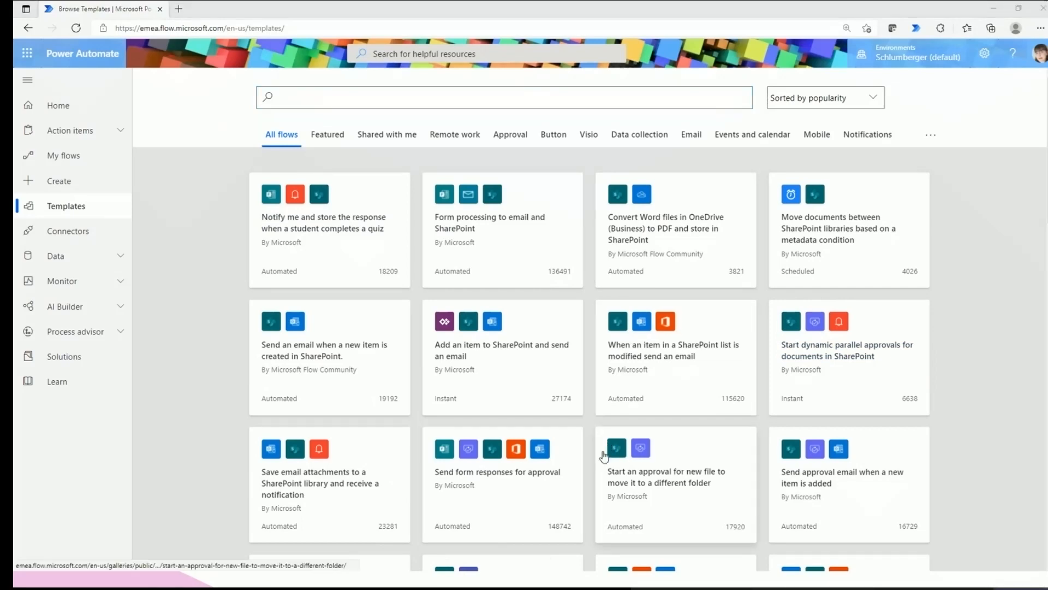
scroll(929, 415, "down", 5)
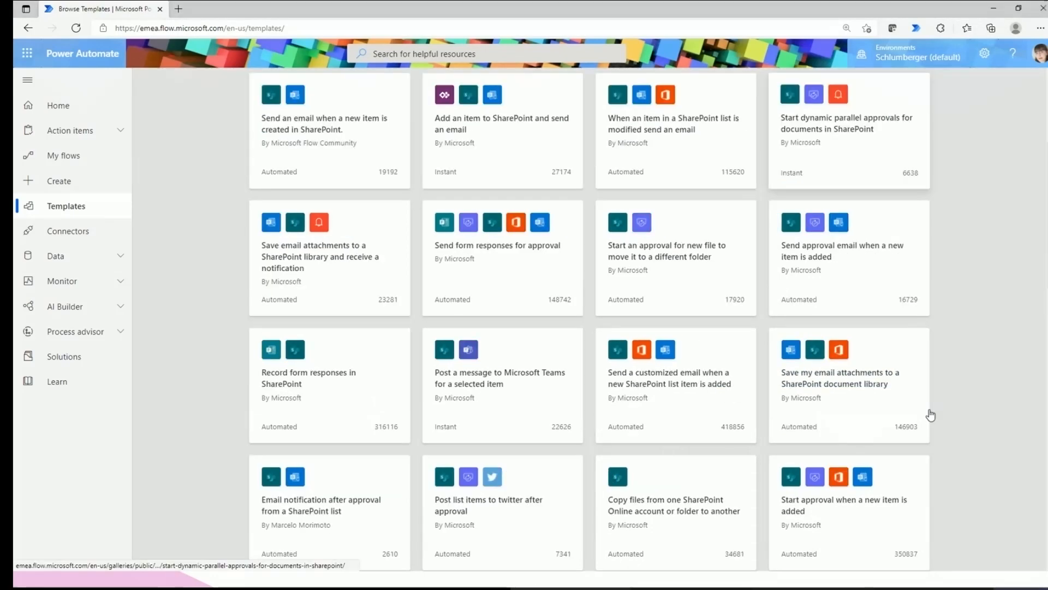
scroll(931, 415, "up", 5)
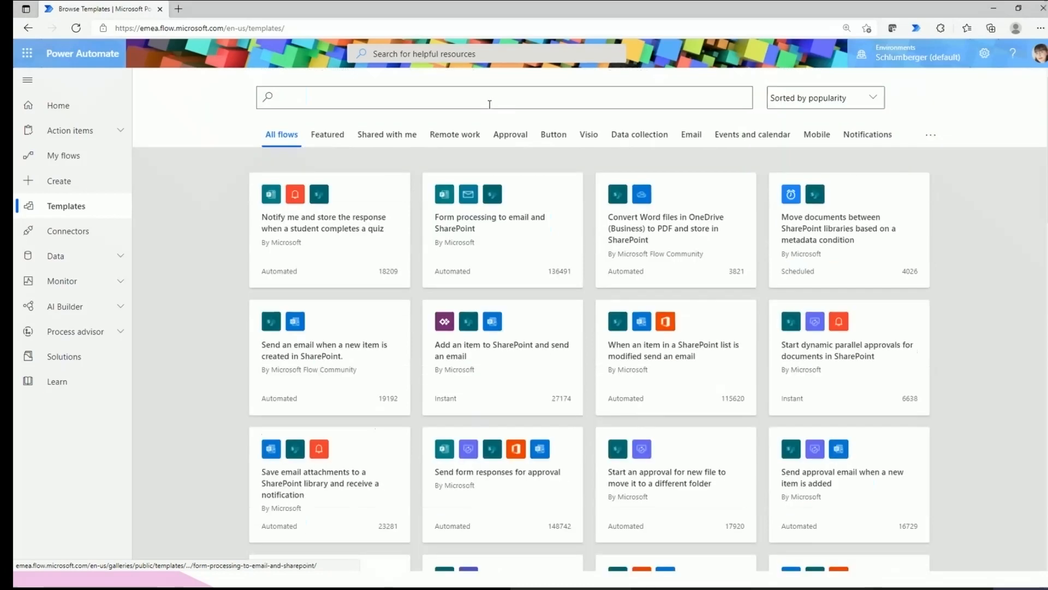
left_click(418, 98)
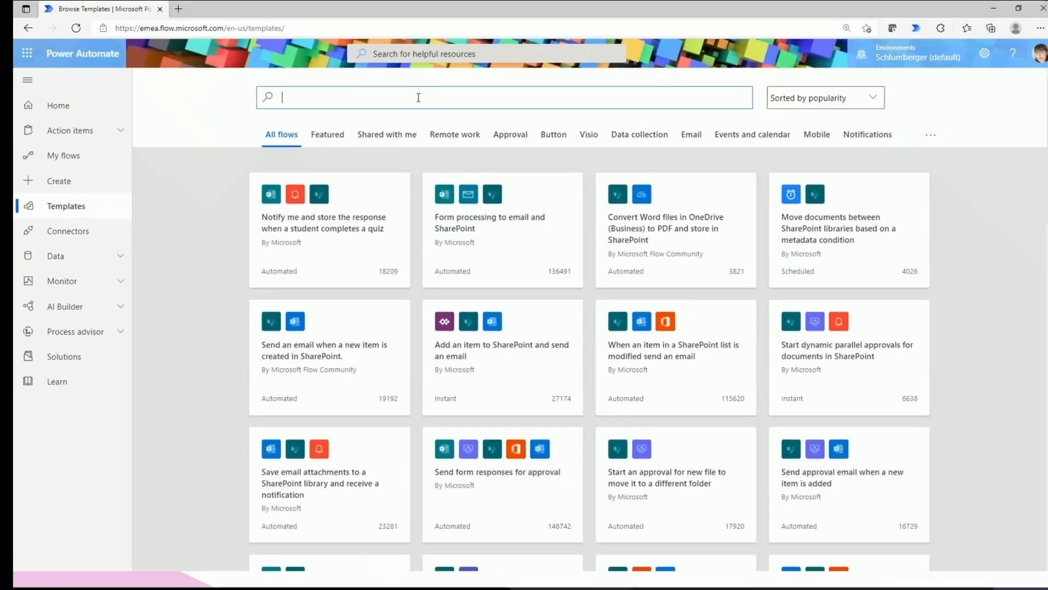
Search templates for 'send email when' and scroll through the matching flows.
type("send email when")
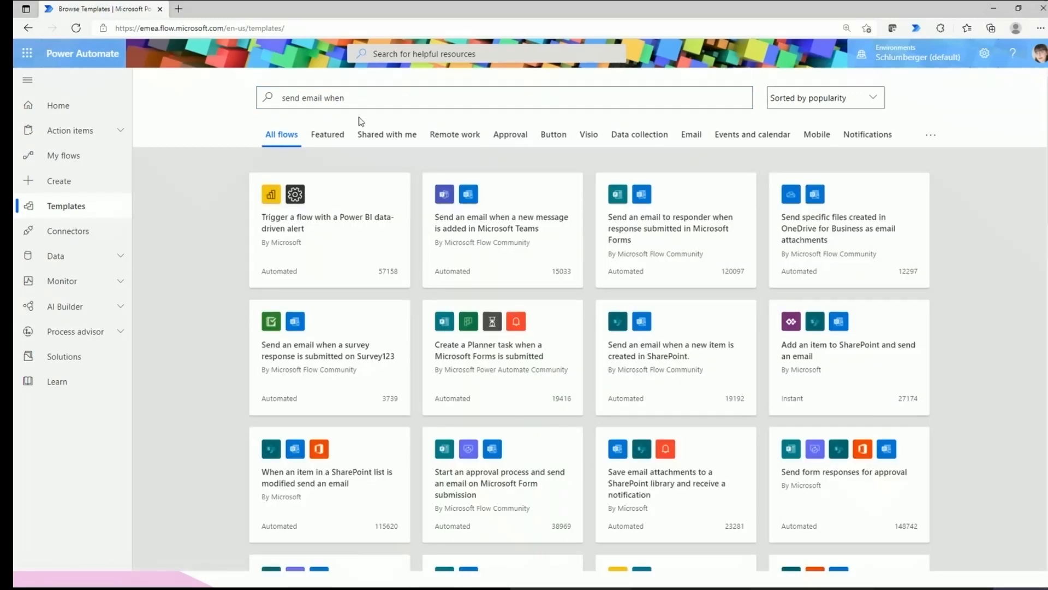
key("ctrl+a")
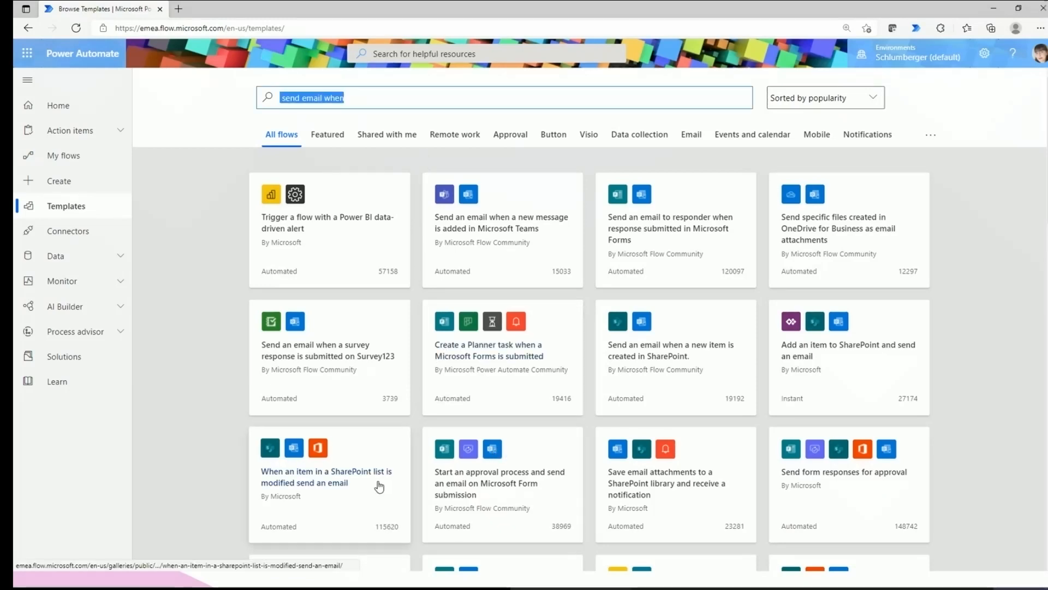
scroll(386, 487, "down", 1)
scroll(386, 487, "down", 2)
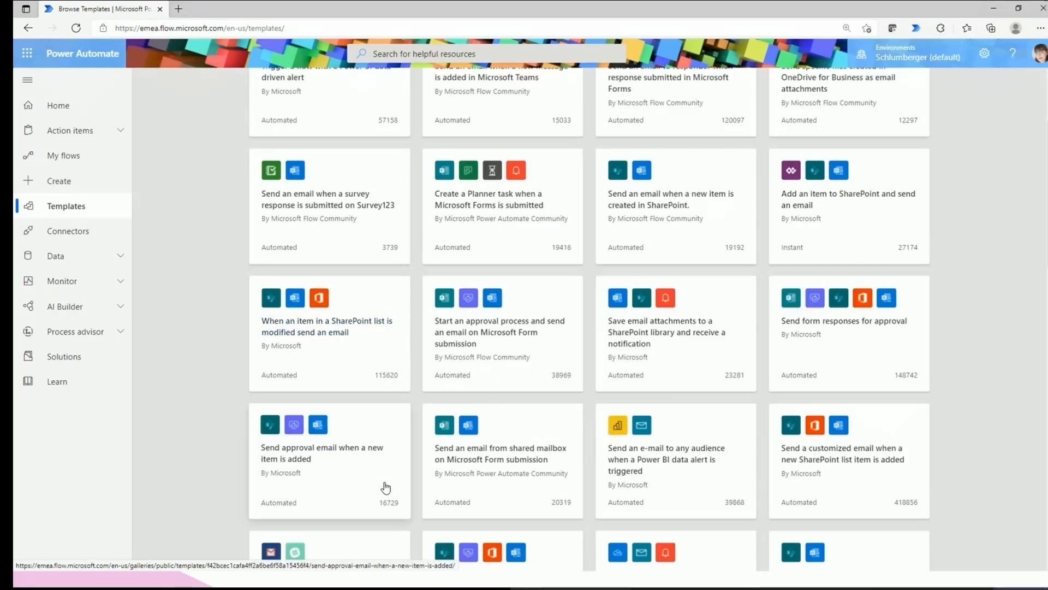
scroll(386, 487, "down", 3)
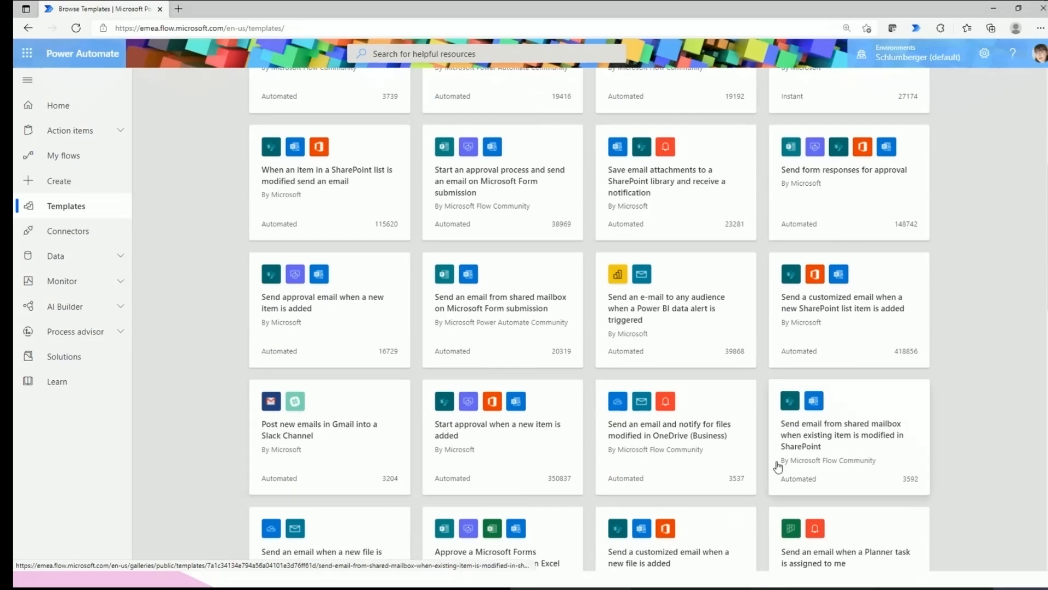
scroll(777, 465, "down", 3)
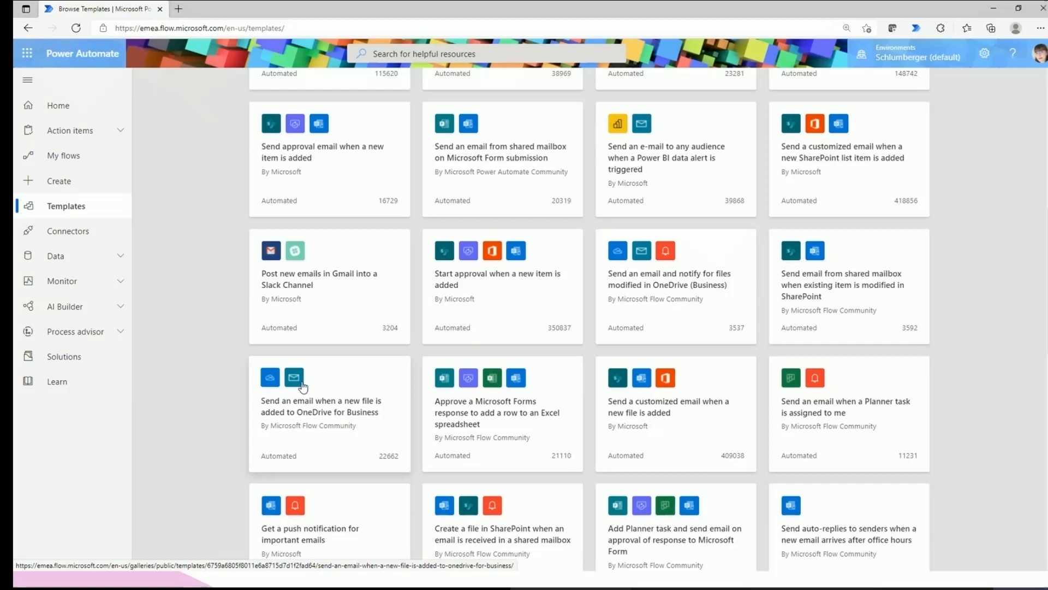
scroll(287, 282, "down", 3)
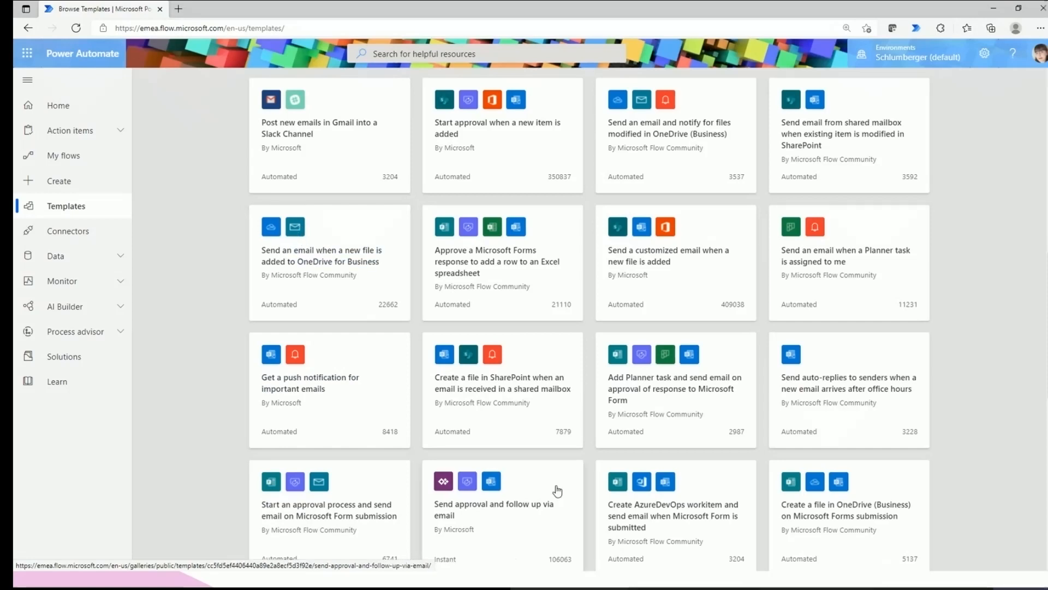
scroll(557, 489, "down", 1)
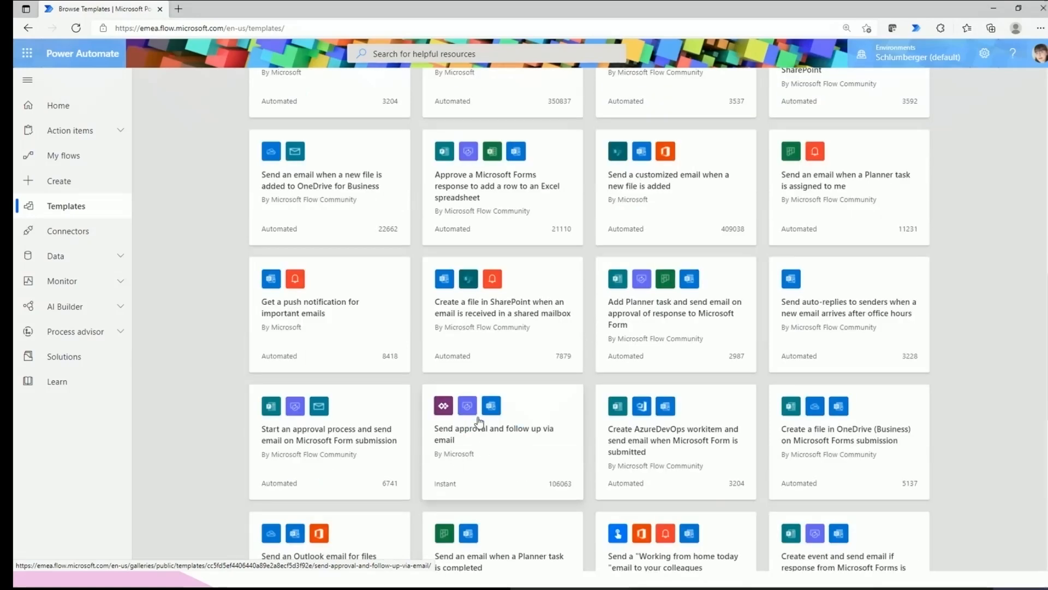
scroll(479, 422, "down", 4)
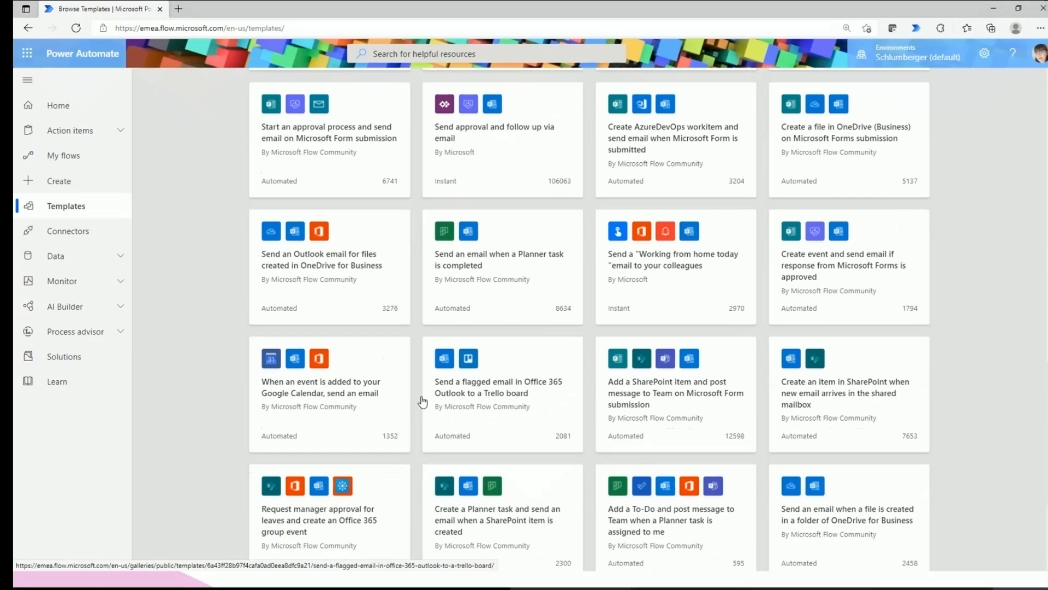
Return to My flows to see the Cloud flows list.
scroll(423, 402, "up", 1)
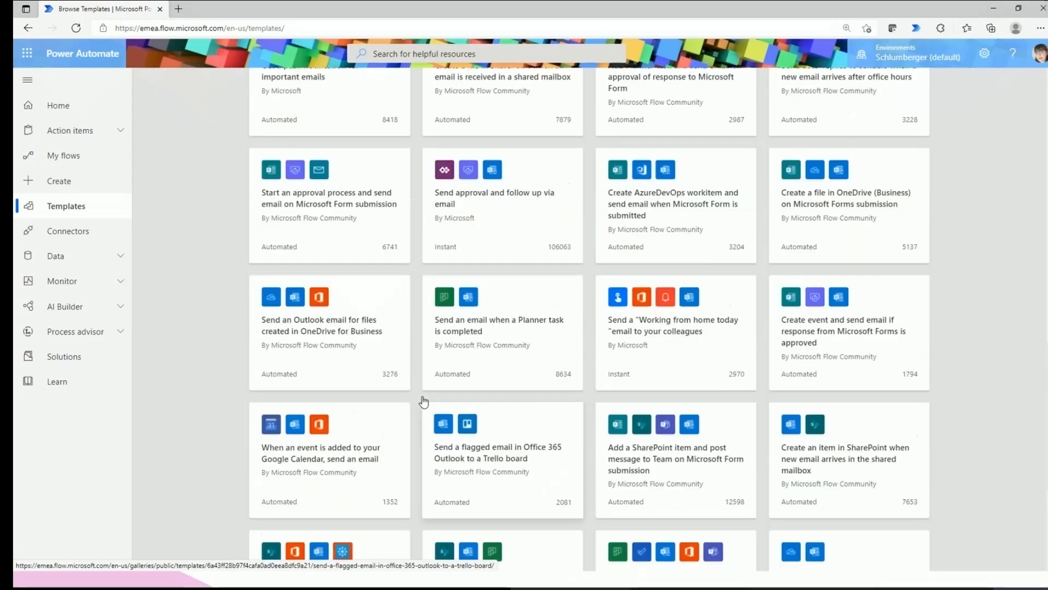
scroll(340, 93, "up", 10)
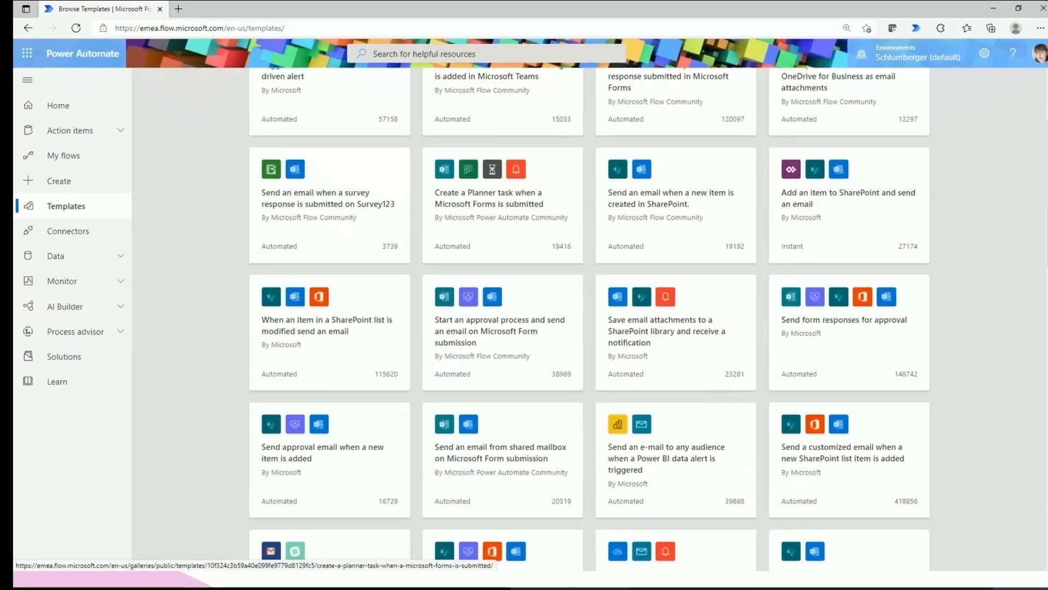
left_click(64, 156)
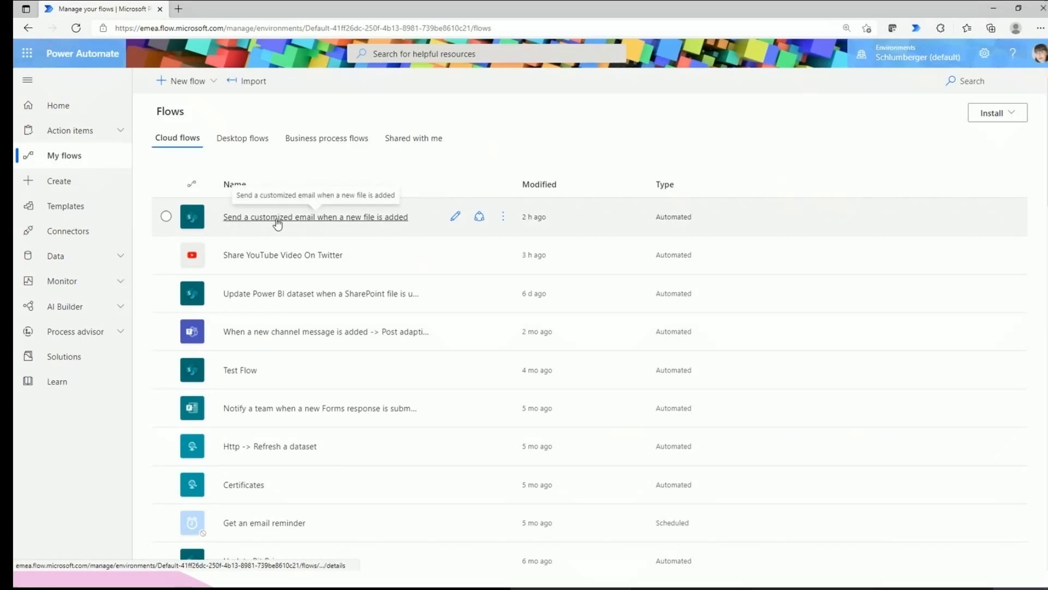
Edit the 'Send a customized email when a new file is added' flow and inspect its file-created trigger.
left_click(456, 219)
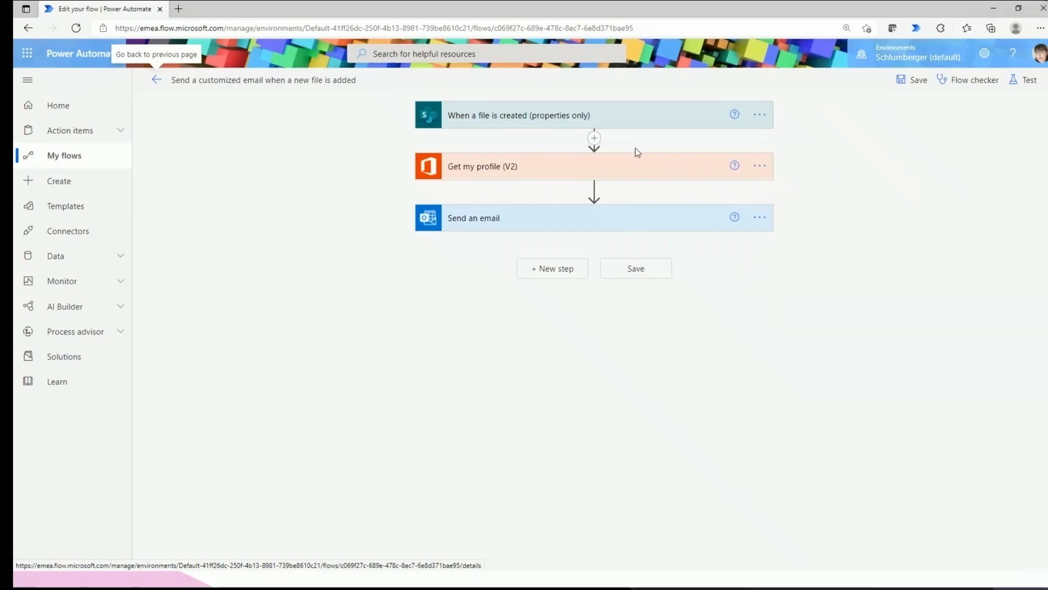
left_click(496, 116)
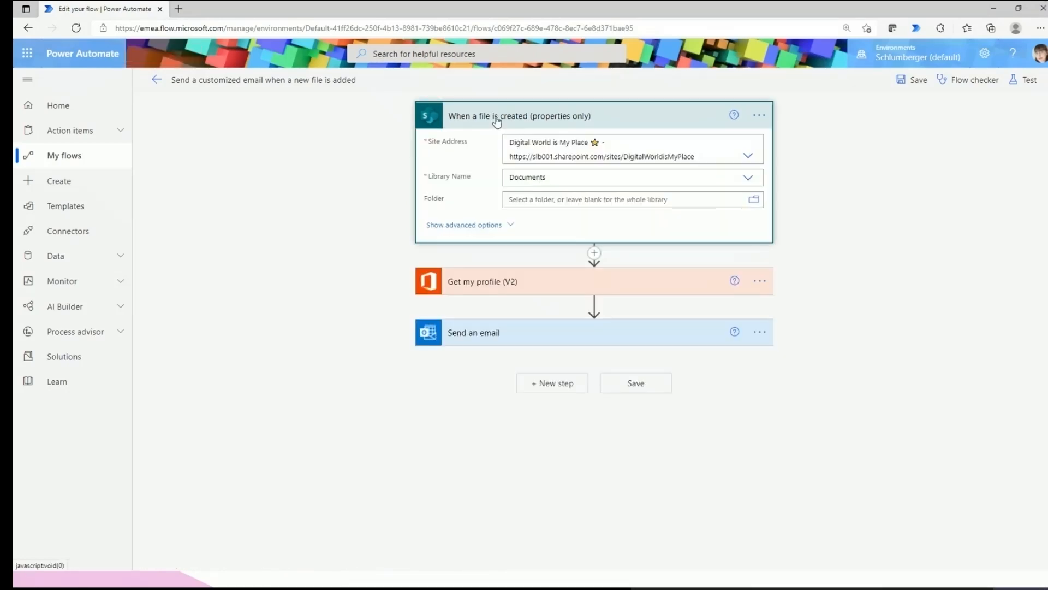
left_click(553, 116)
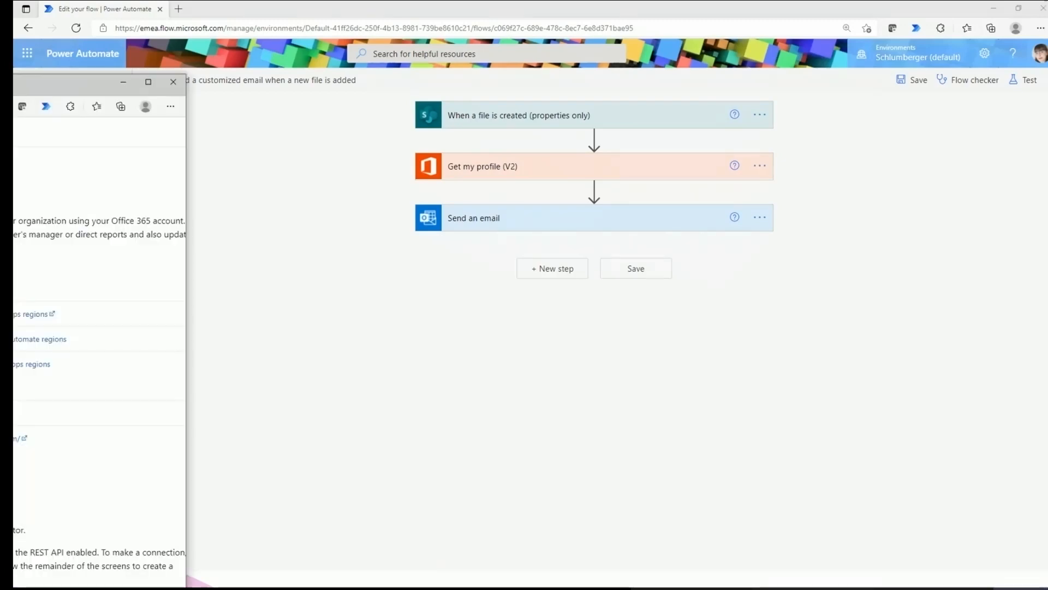
Bring the Office 365 Users documentation window into view and maximize it.
left_click_drag(0, 88, 14, 95)
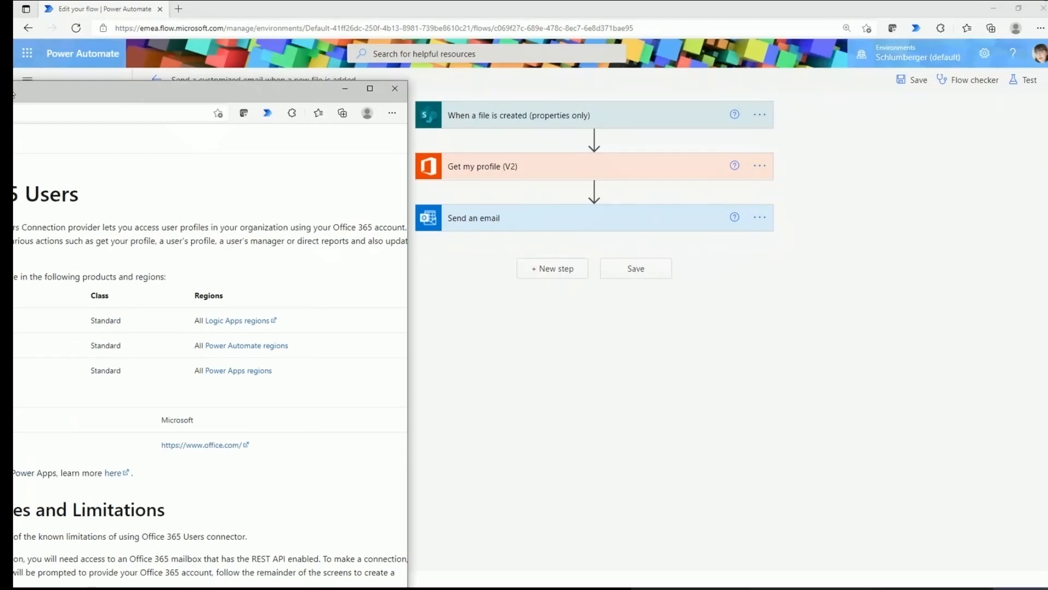
left_click_drag(14, 94, 680, 55)
double_click(680, 55)
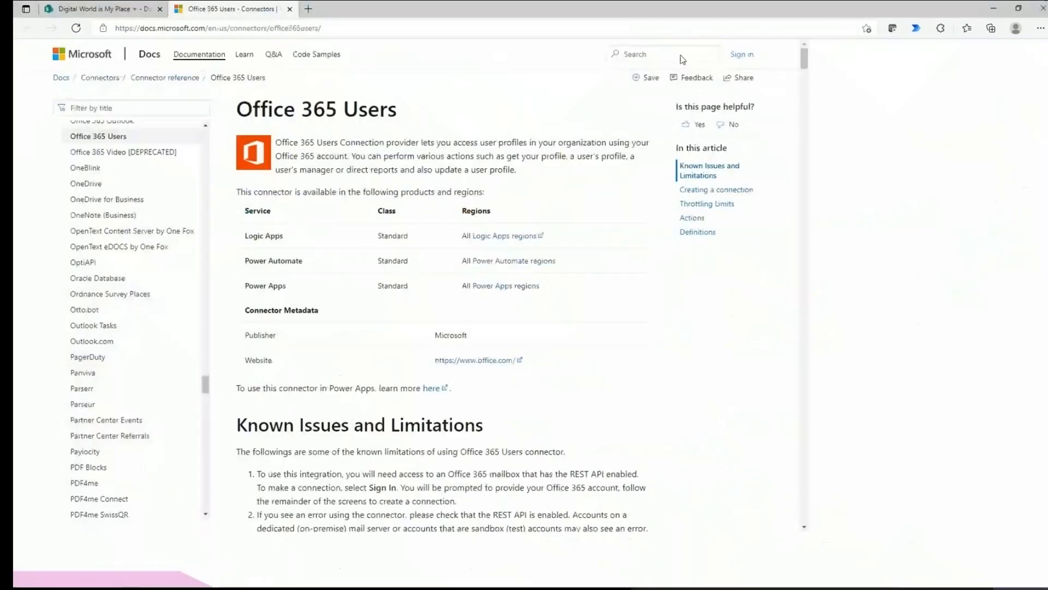
left_click(333, 26)
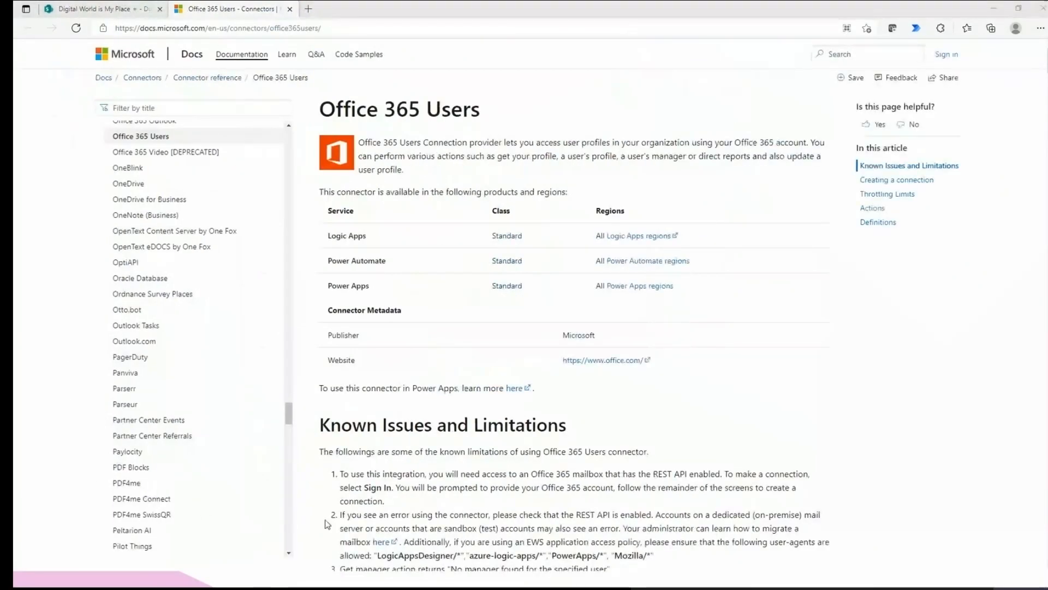
left_click(882, 361)
Scroll to the Actions list and open the Get my profile (V2) entry.
scroll(882, 362, "down", 1)
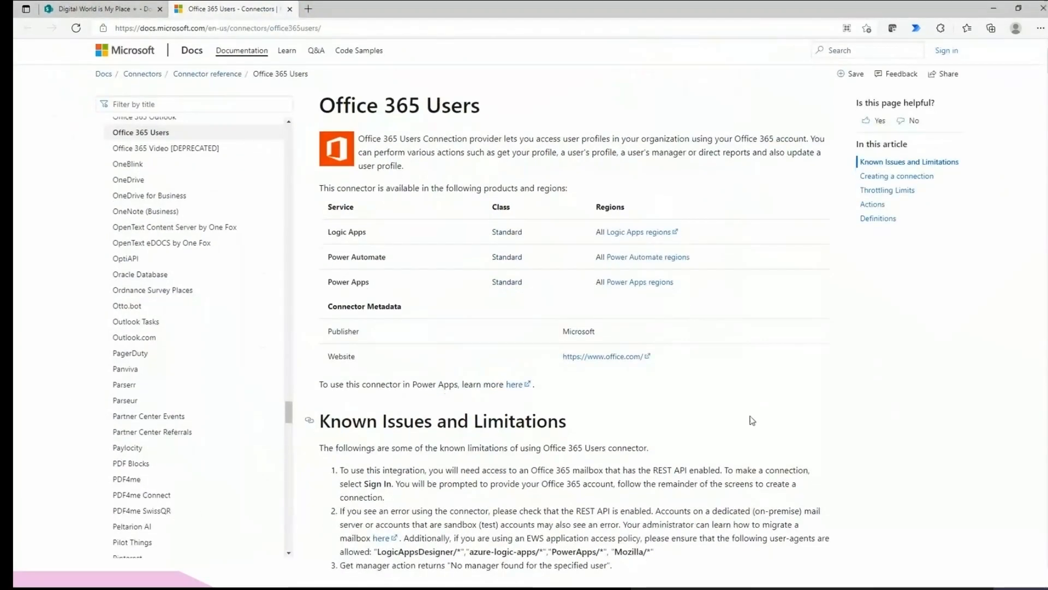
scroll(752, 421, "down", 8)
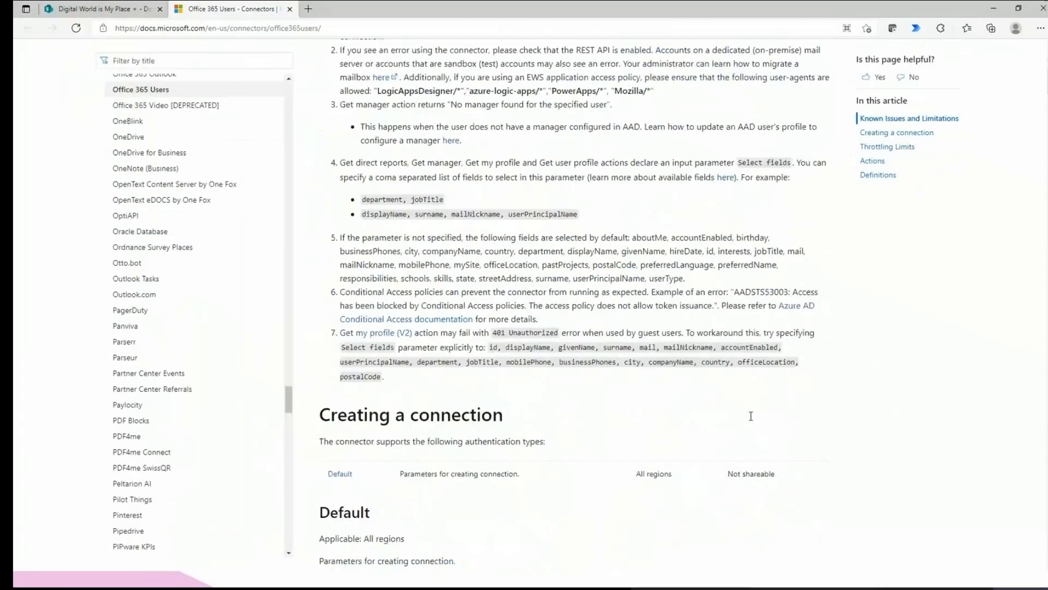
scroll(751, 416, "down", 3)
scroll(480, 349, "down", 7)
scroll(480, 349, "up", 1)
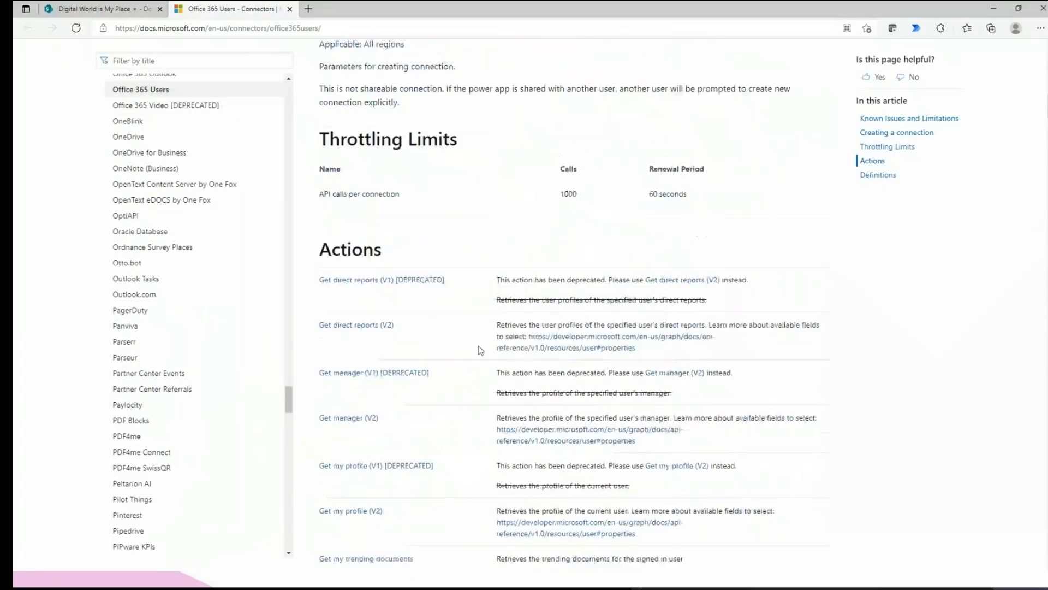
left_click_drag(382, 252, 321, 251)
scroll(396, 309, "down", 1)
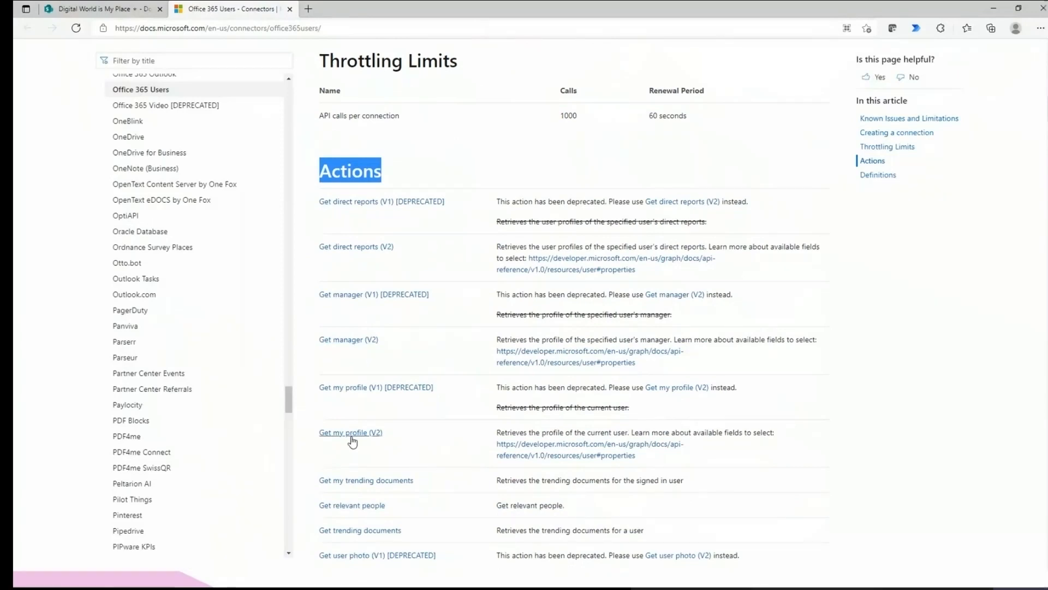
left_click(333, 440)
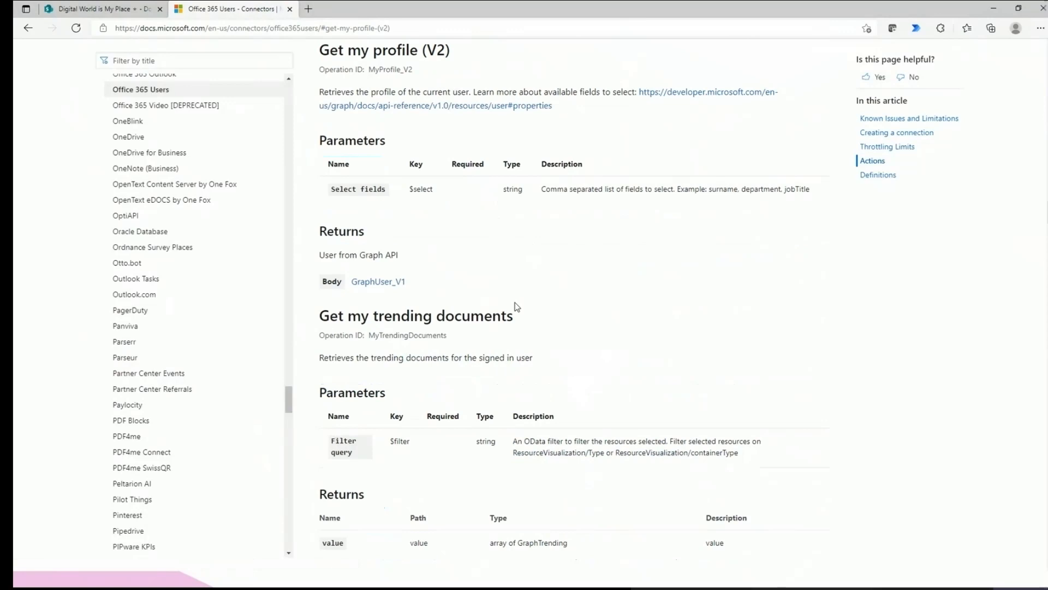
Read through Get my profile (V2)'s parameters and Returns section.
scroll(343, 435, "down", 1)
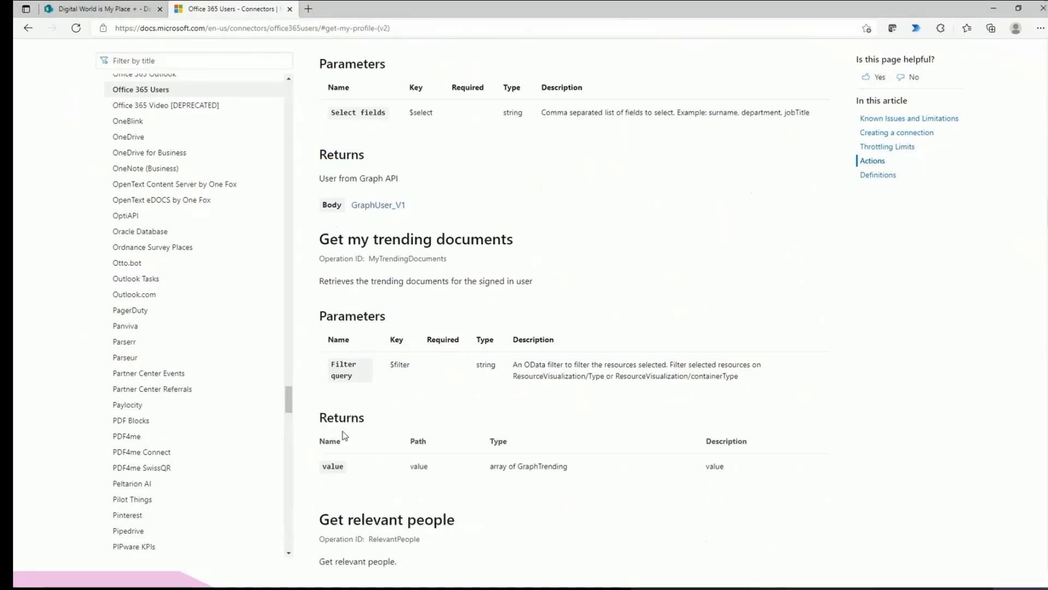
double_click(343, 429)
scroll(371, 410, "down", 4)
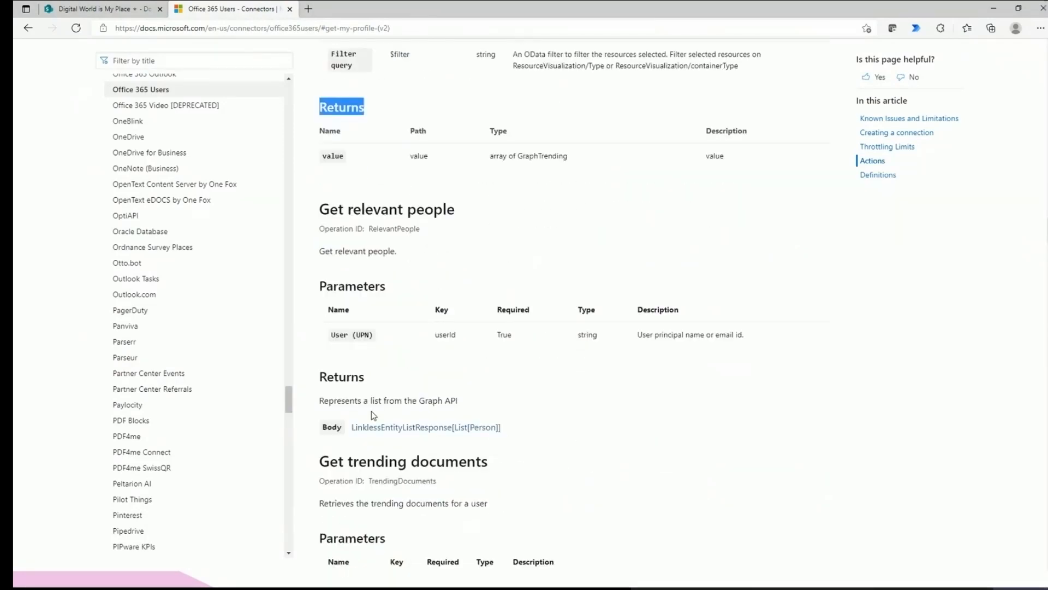
scroll(371, 411, "down", 2)
scroll(371, 411, "down", 4)
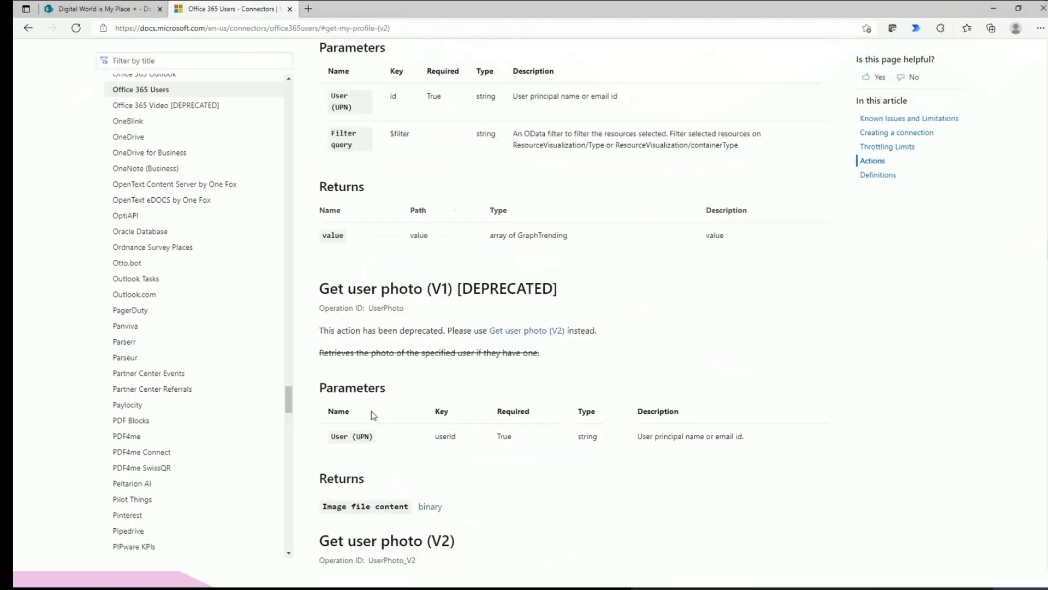
scroll(371, 410, "down", 4)
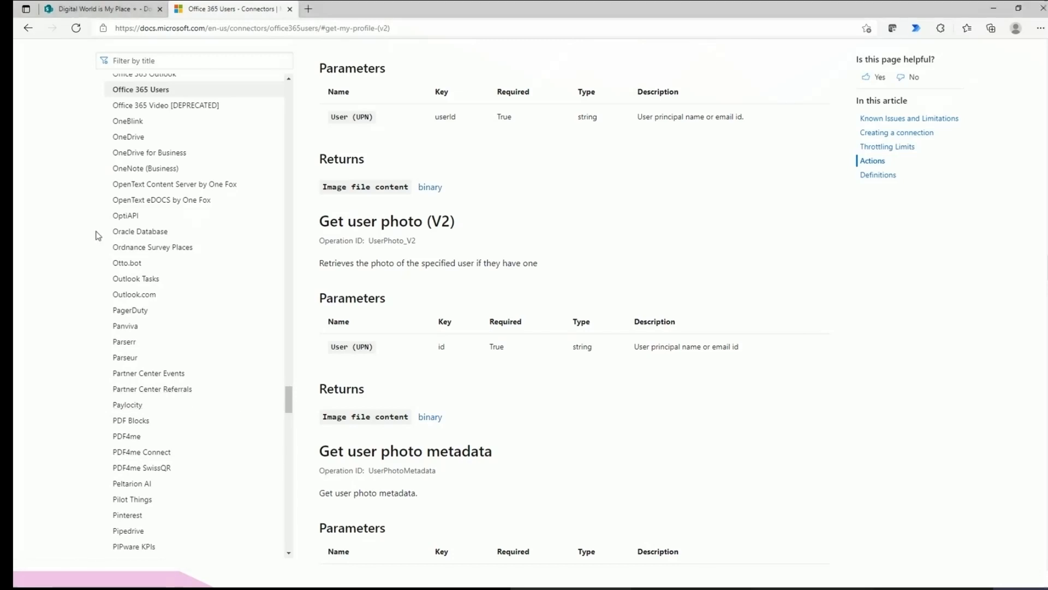
scroll(61, 417, "up", 1)
scroll(60, 416, "up", 10)
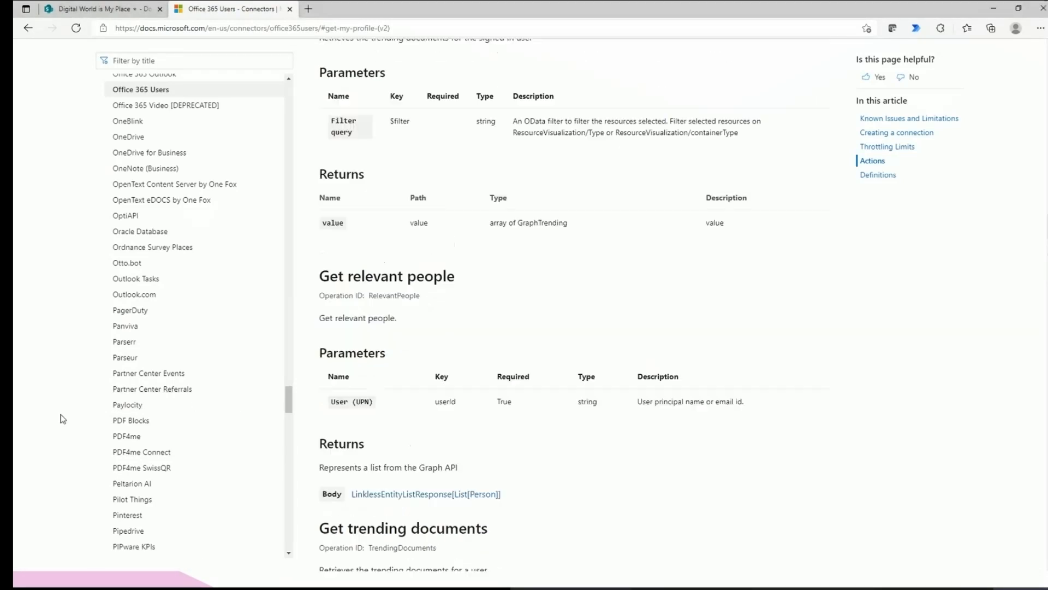
scroll(61, 417, "up", 10)
scroll(237, 383, "up", 9)
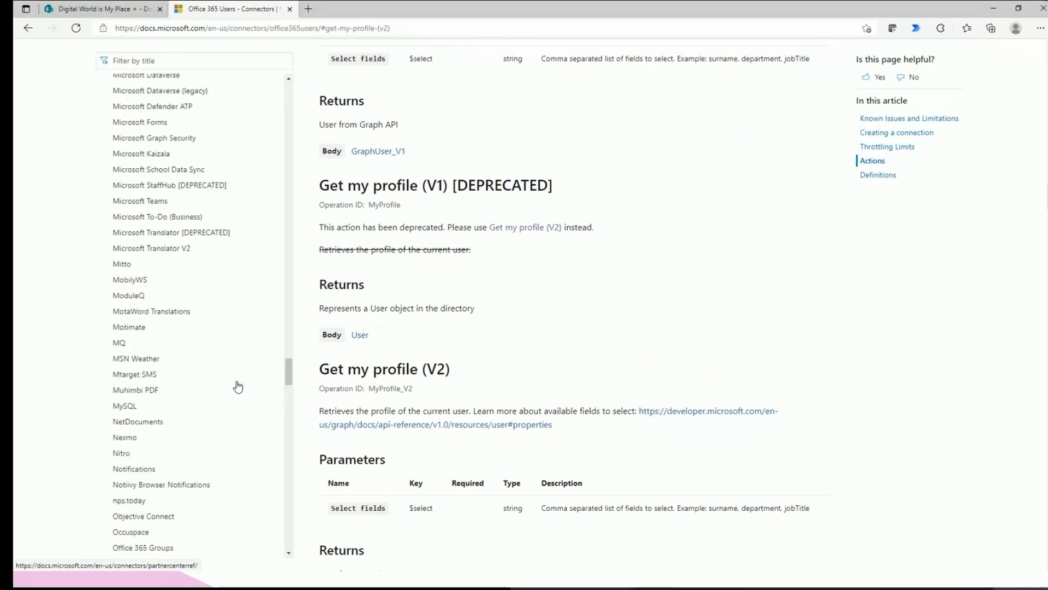
scroll(236, 386, "up", 2)
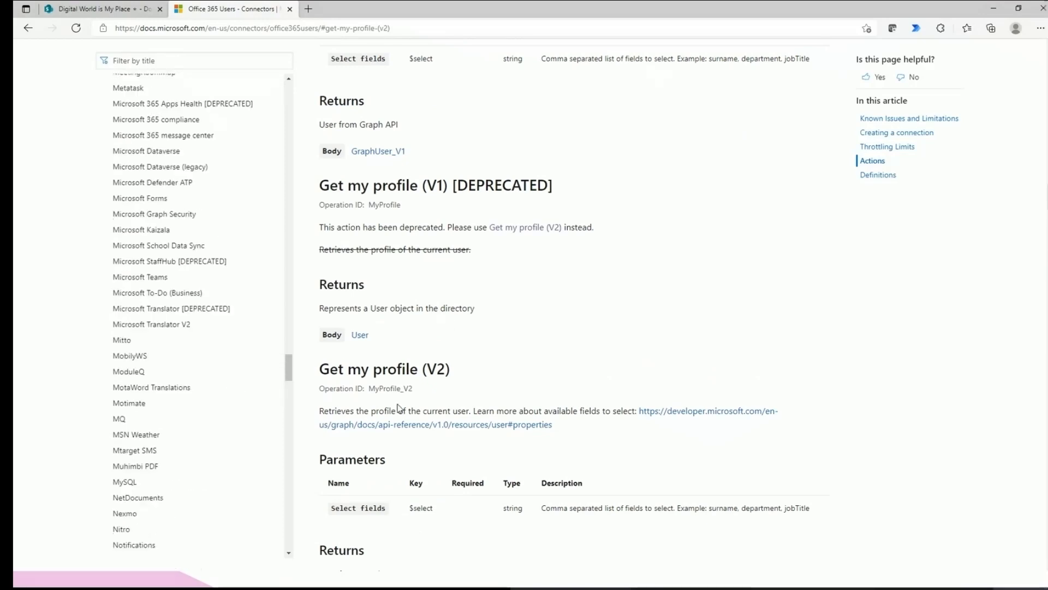
scroll(398, 407, "up", 4)
scroll(201, 397, "up", 20)
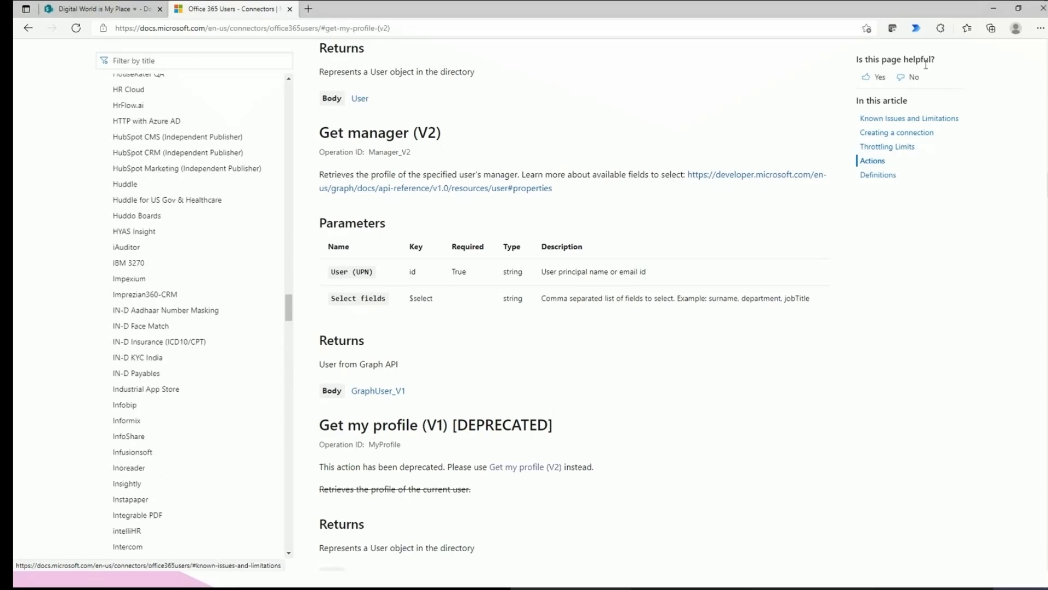
Confirm the trigger uses the Digital World is My Place site and Documents library, then review Get my profile (V2).
left_click(1001, 8)
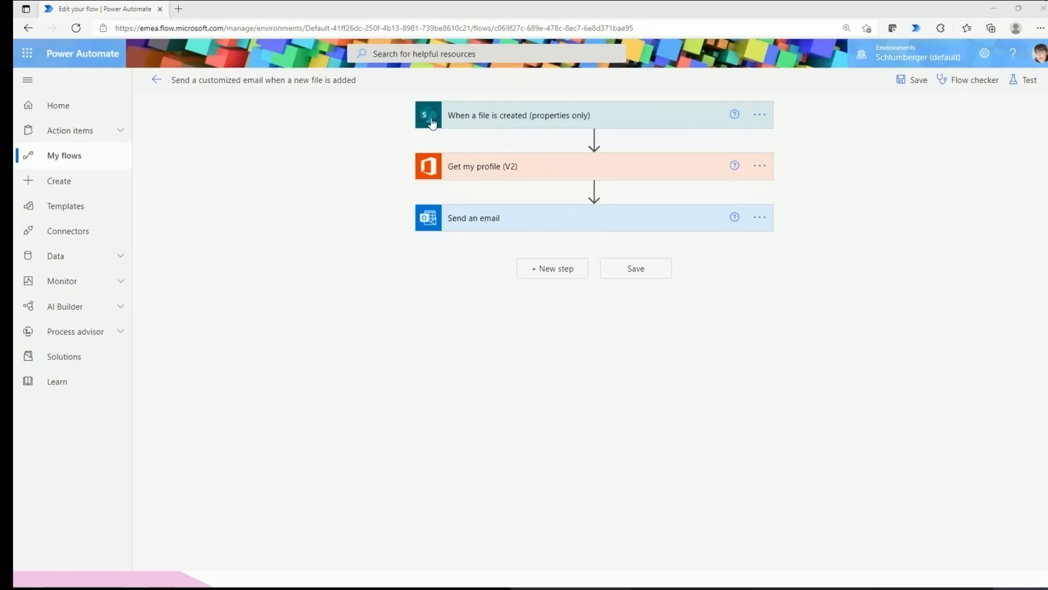
left_click(475, 125)
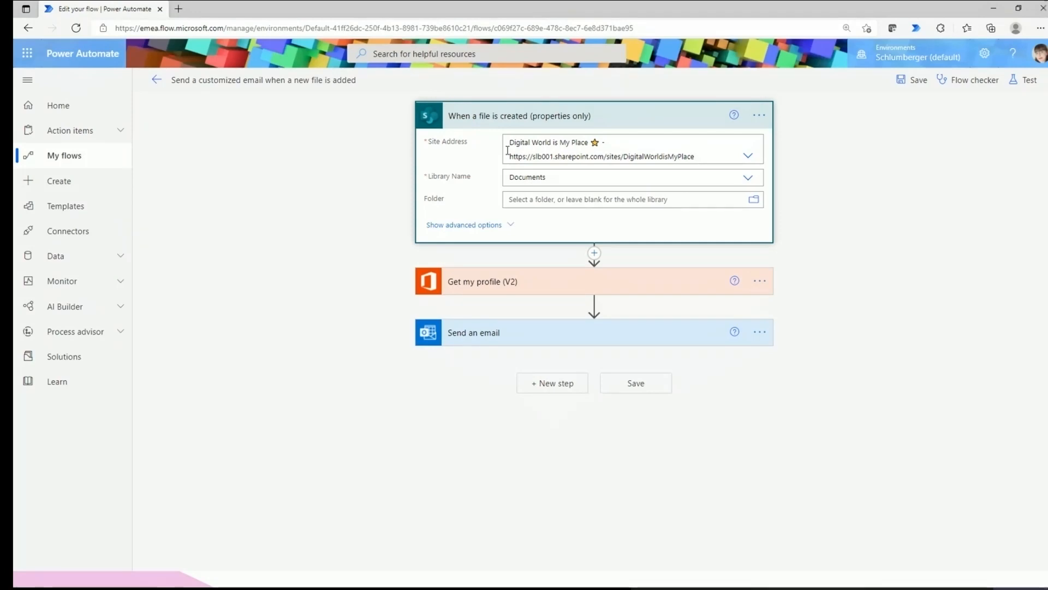
left_click_drag(452, 143, 440, 144)
left_click_drag(483, 175, 429, 185)
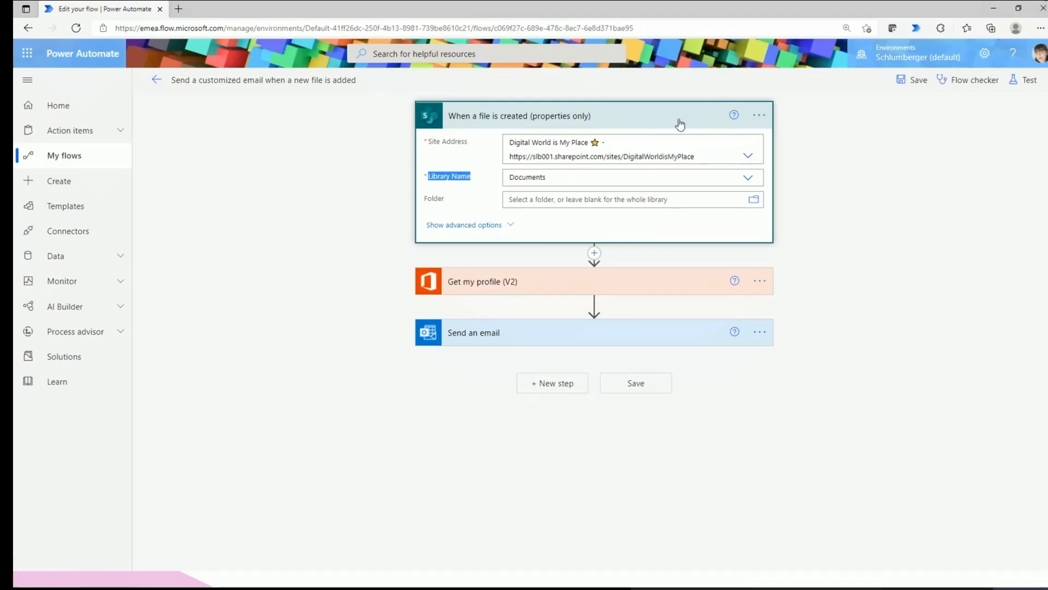
left_click(631, 156)
left_click(786, 188)
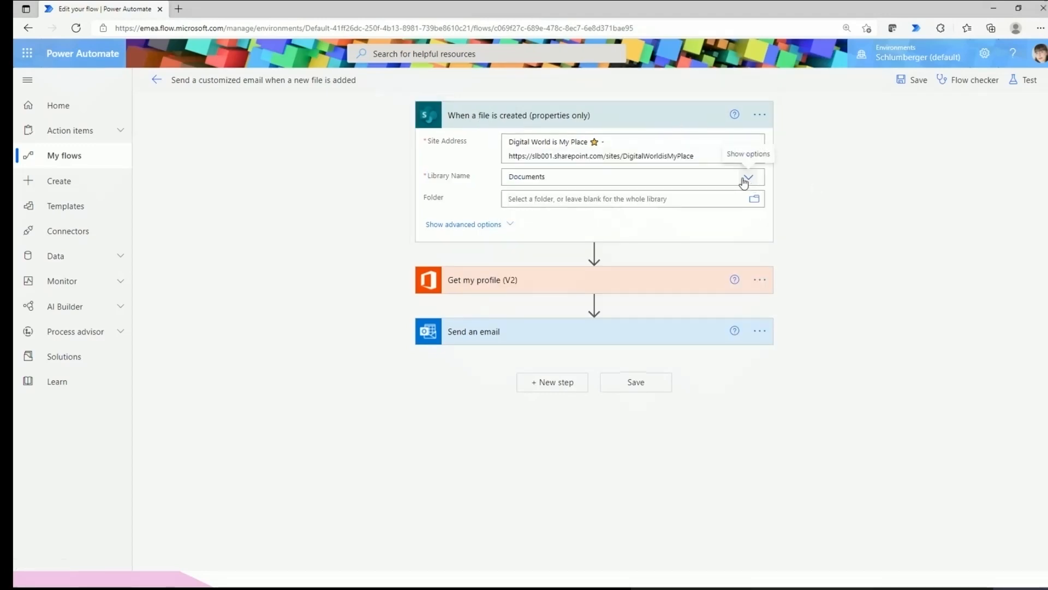
left_click(498, 119)
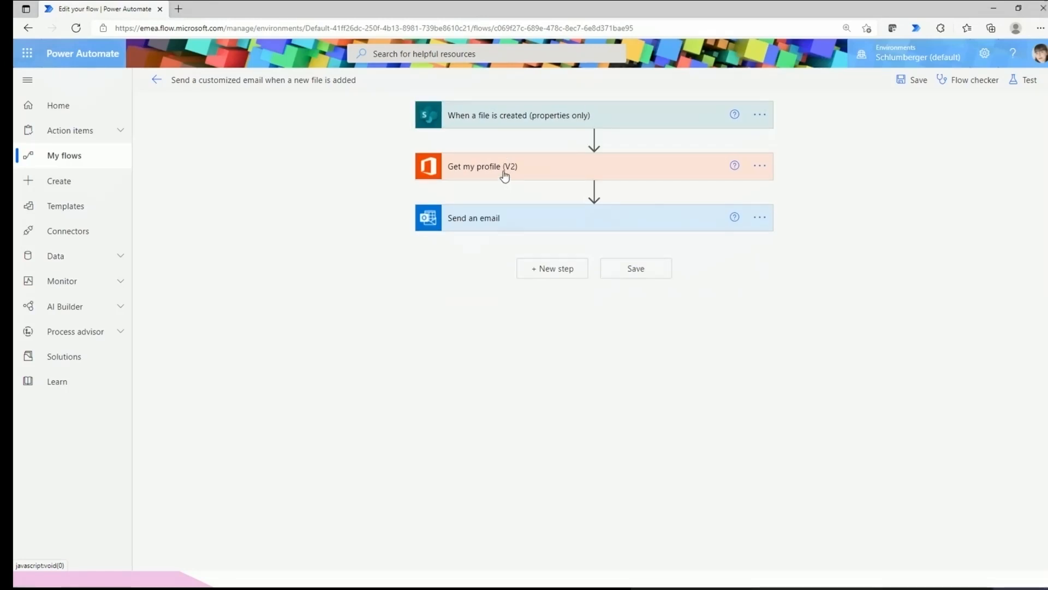
left_click(503, 175)
left_click(504, 173)
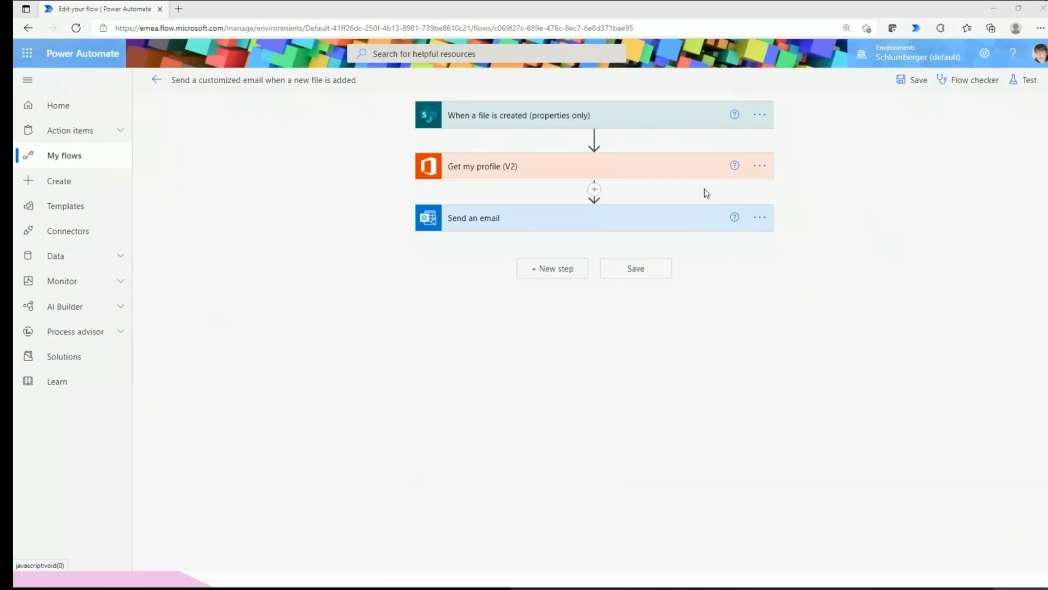
Expand Send an email and browse the dynamic content offered for its Link to item Body token.
left_click(704, 217)
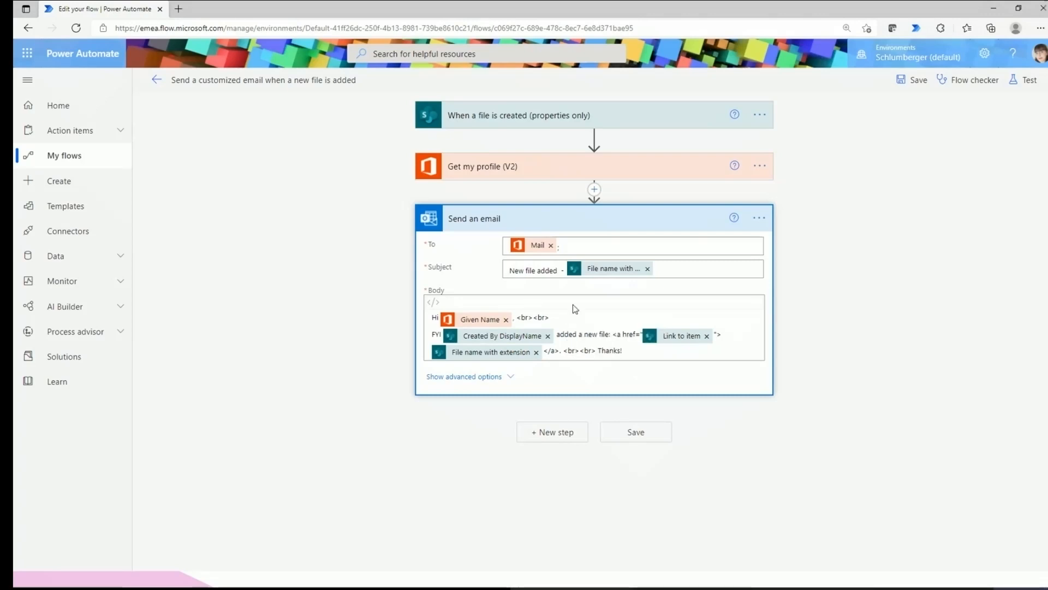
left_click(683, 337)
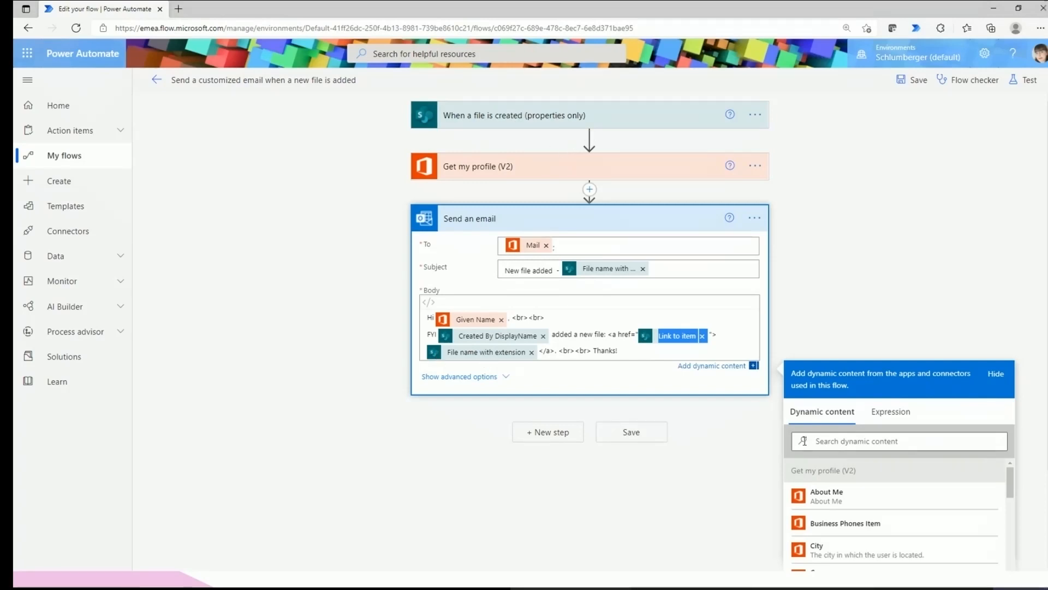
scroll(836, 489, "down", 10)
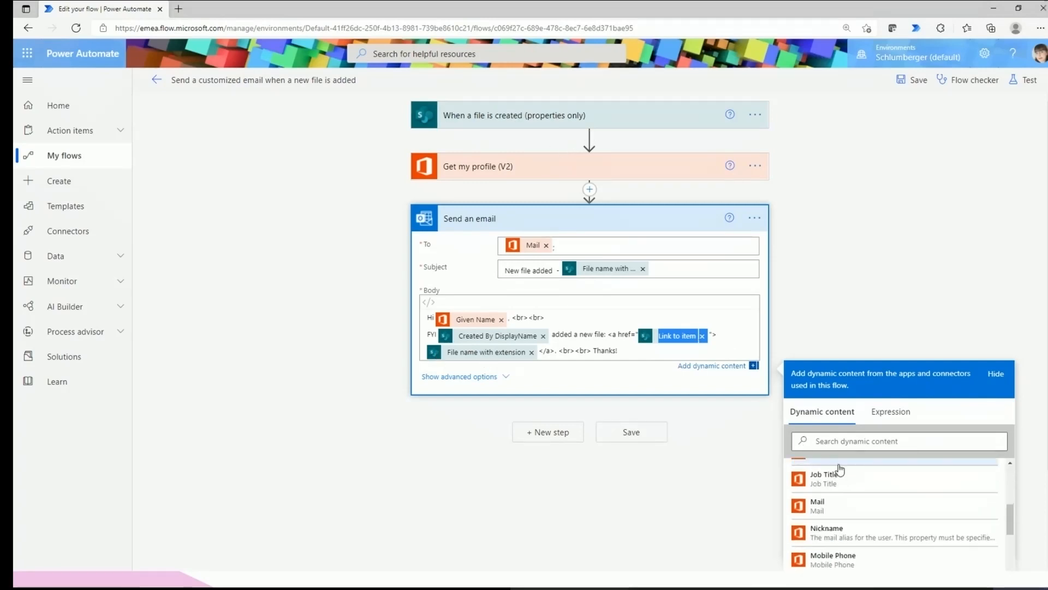
scroll(855, 495, "up", 8)
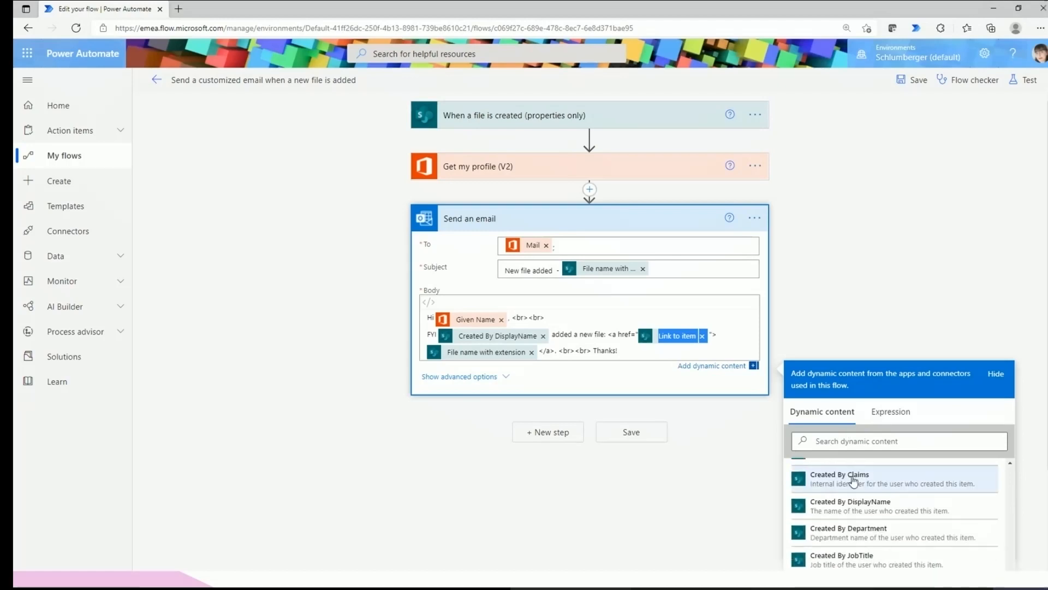
scroll(848, 501, "down", 5)
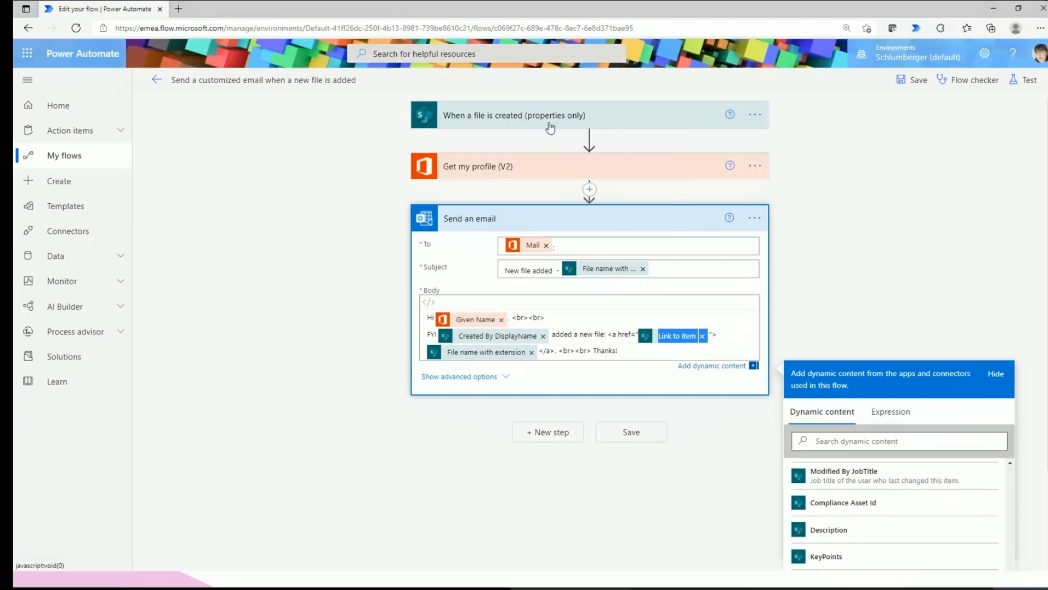
scroll(866, 500, "down", 5)
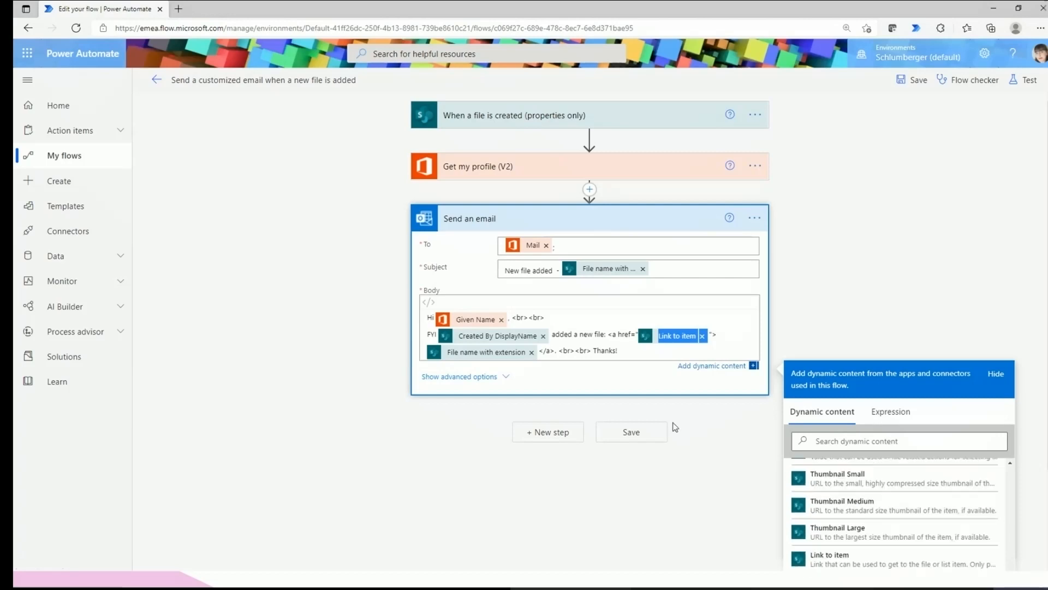
scroll(844, 496, "down", 3)
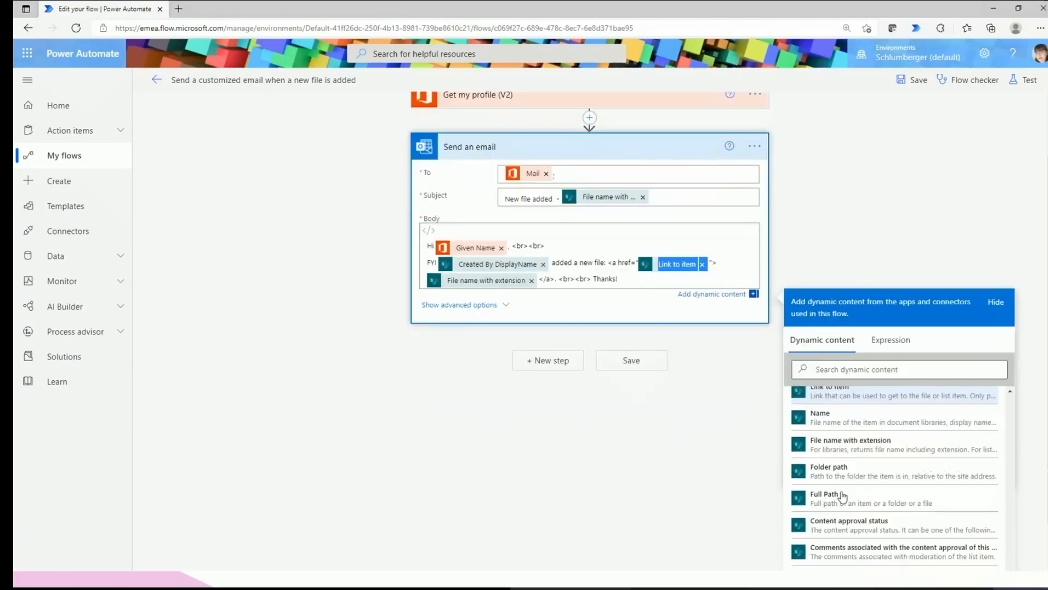
scroll(842, 495, "down", 2)
scroll(830, 475, "up", 5)
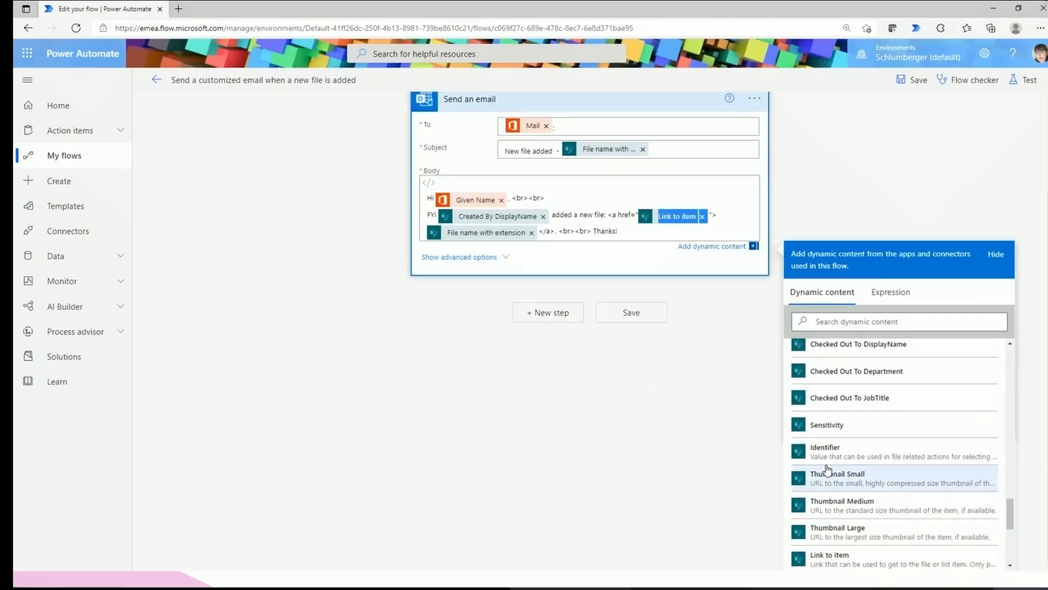
scroll(825, 437, "up", 2)
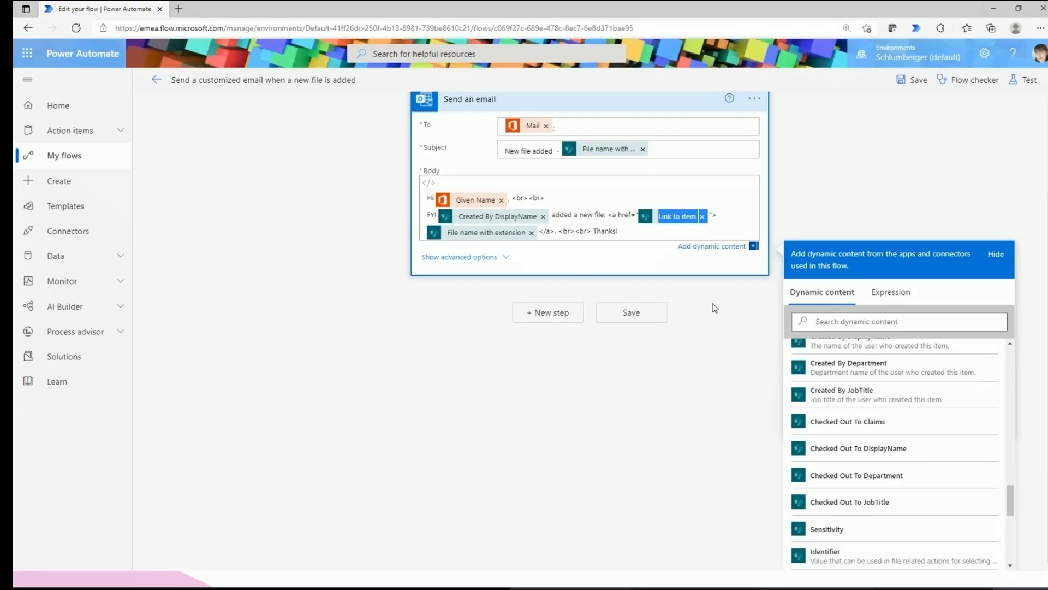
scroll(715, 308, "up", 2)
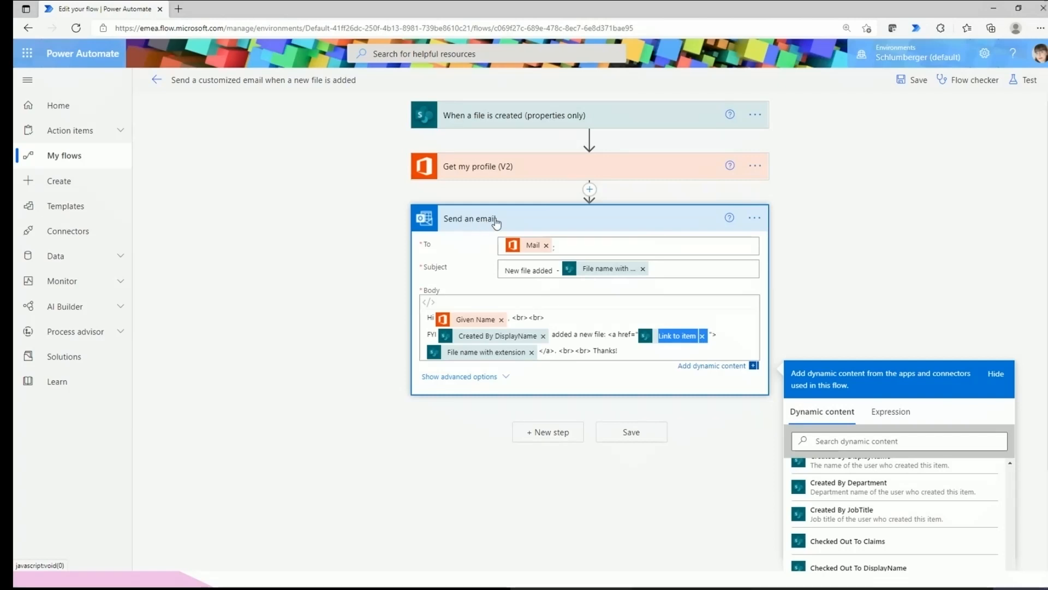
Collapse the flow's steps, save the flow, and minimize Power Automate to reveal the docs.
left_click(881, 299)
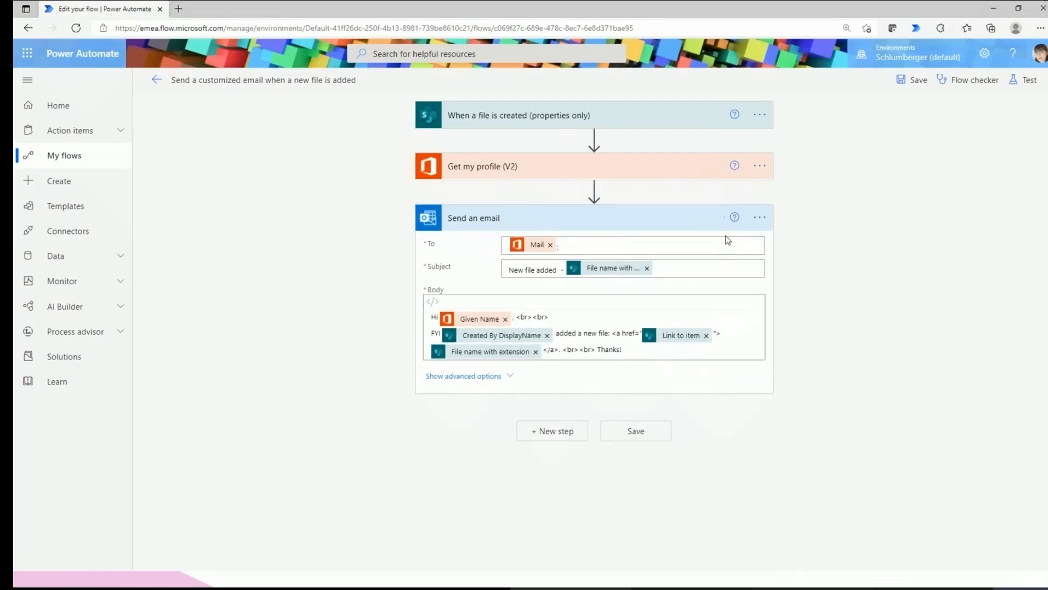
left_click(689, 227)
left_click(552, 115)
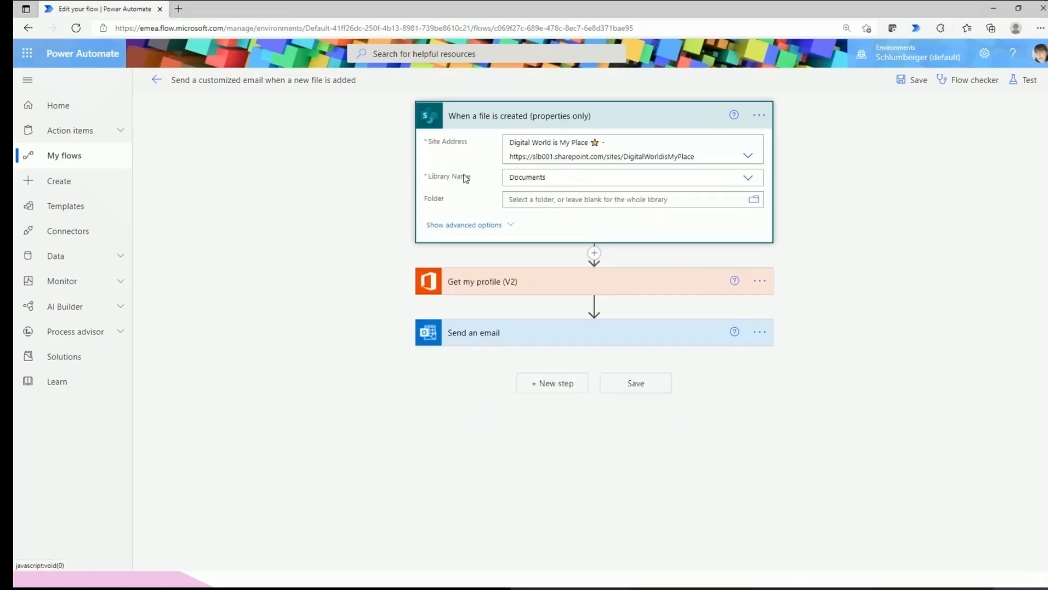
left_click(507, 116)
left_click(911, 82)
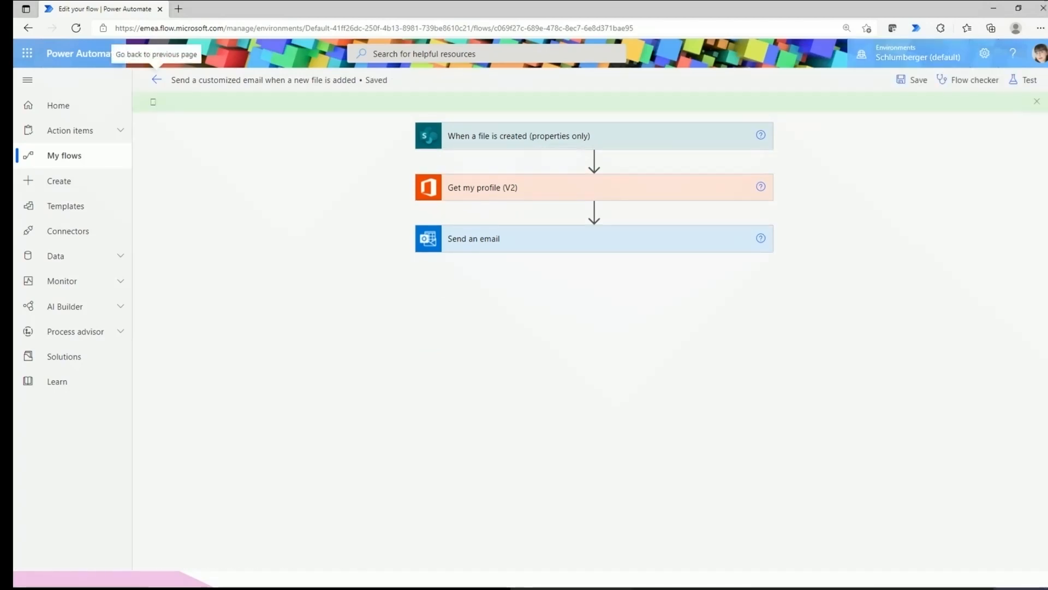
left_click(993, 8)
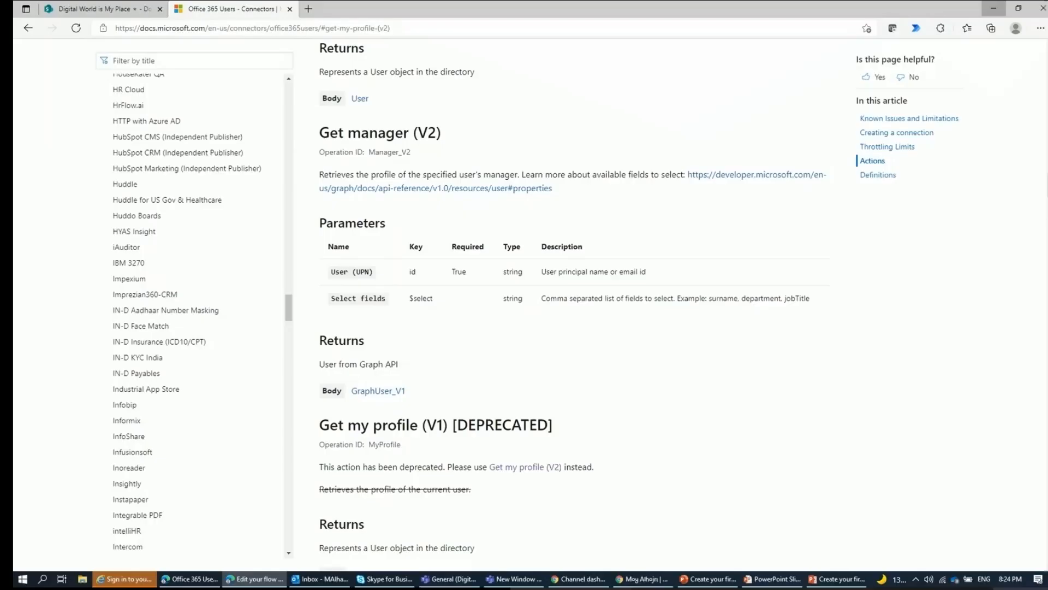
Create a blank Word document, Document2.docx, in the Documents library and select it after refreshing.
left_click(119, 12)
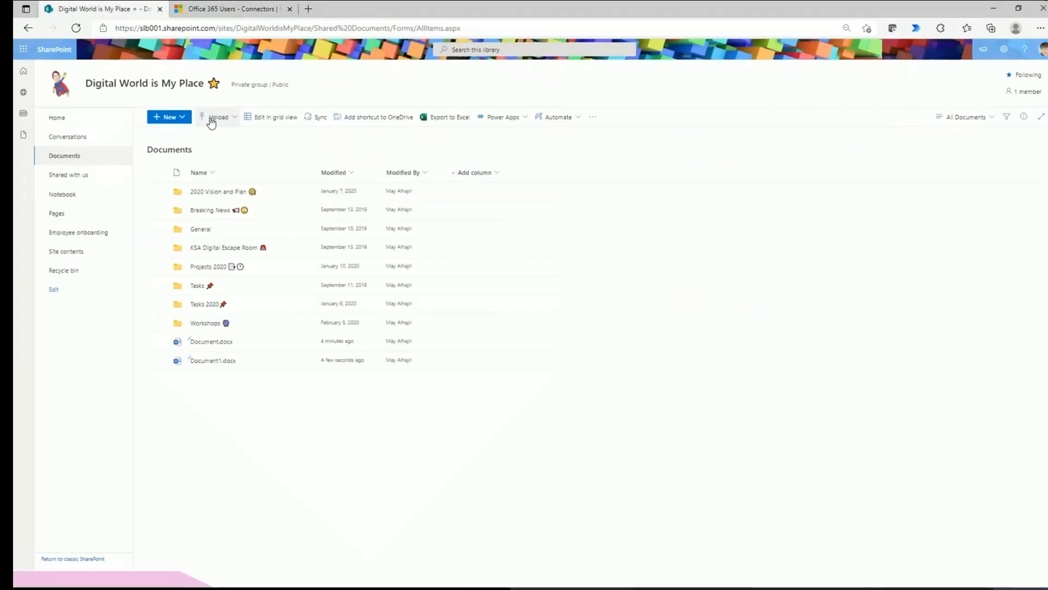
left_click(214, 118)
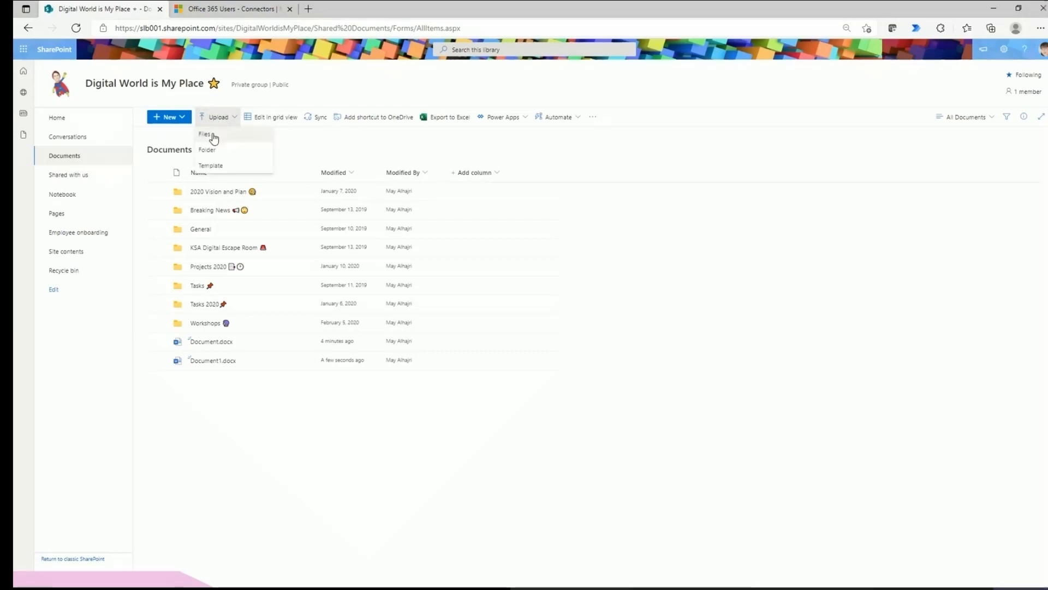
left_click(172, 124)
left_click(182, 149)
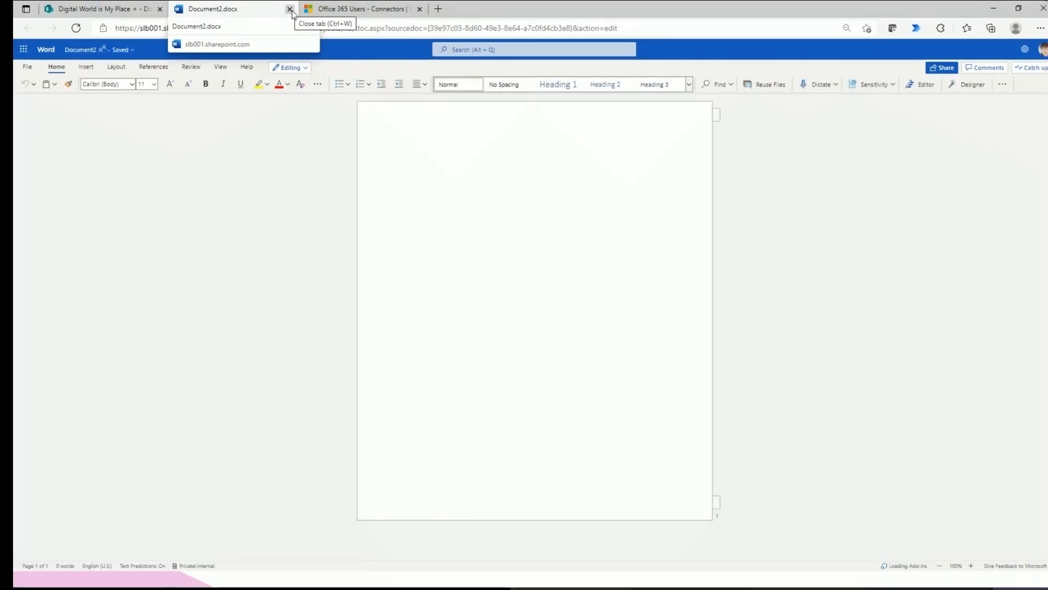
left_click(289, 9)
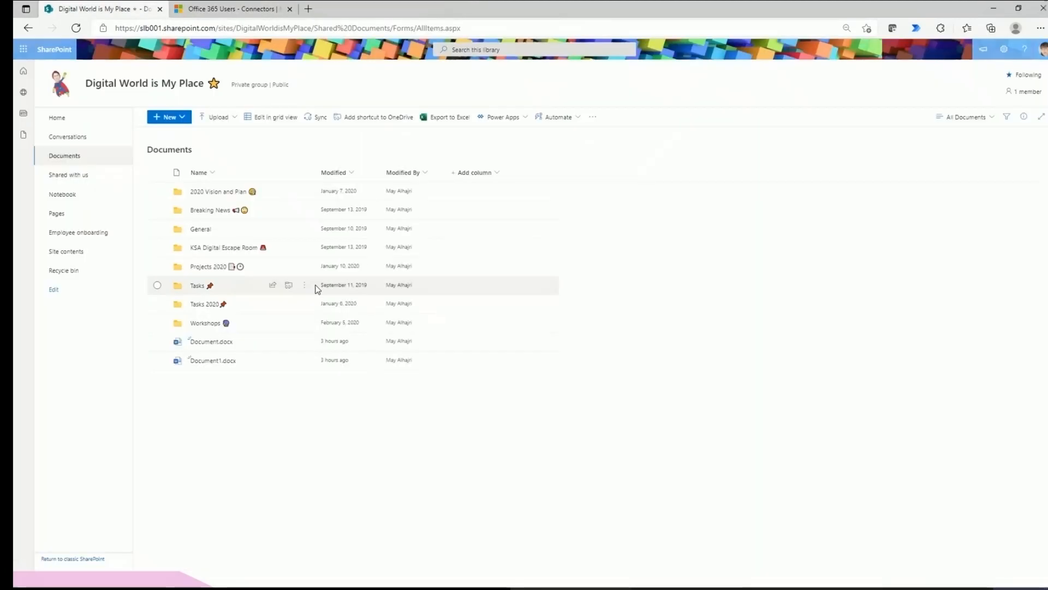
left_click(76, 29)
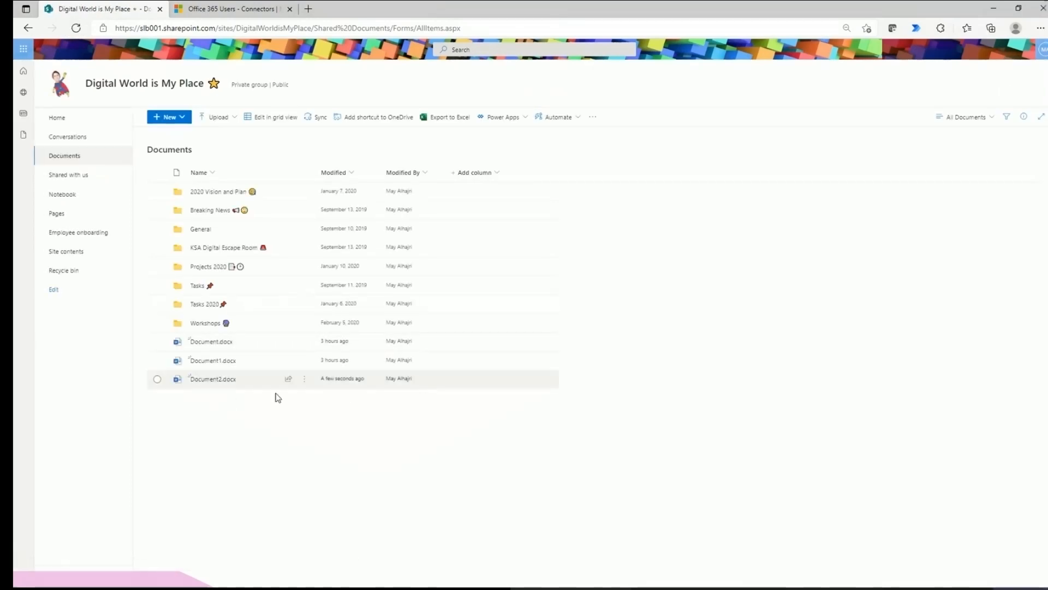
left_click(221, 381)
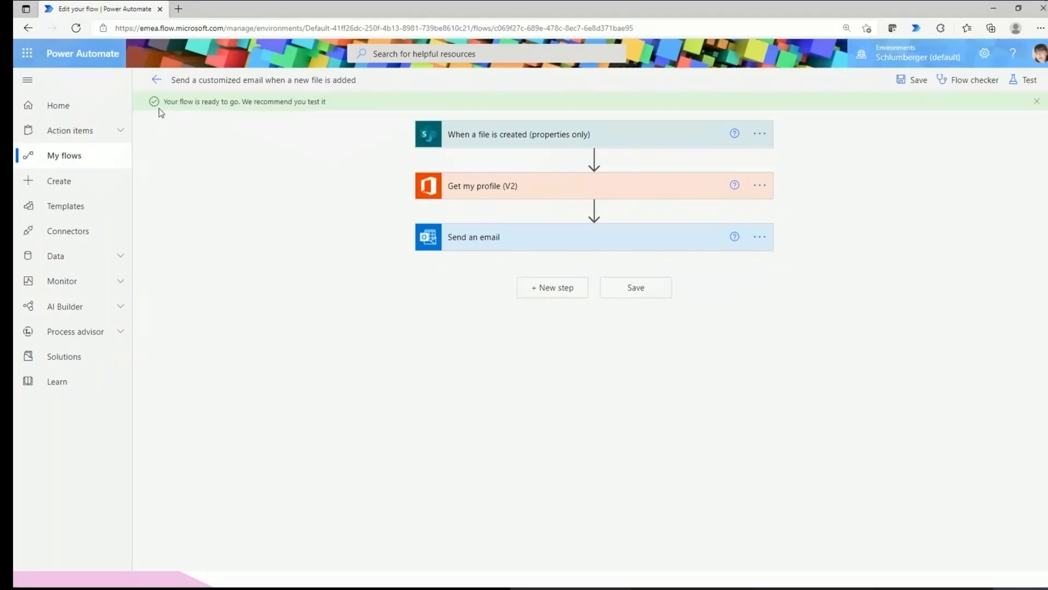
Go back to the flow's details page to view the new Succeeded run in its 28-day history.
left_click(156, 80)
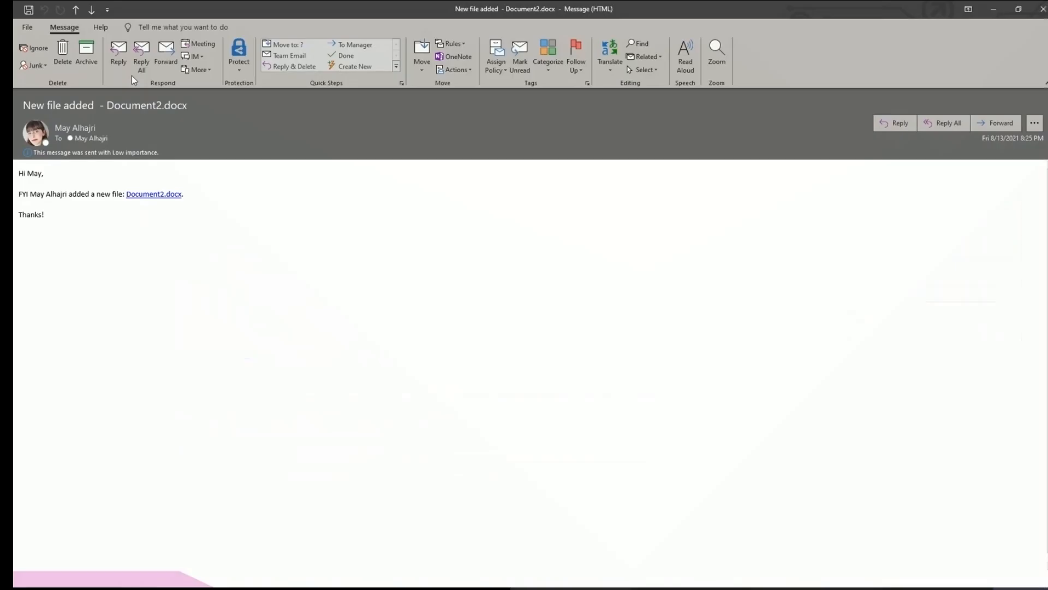
Highlight who added Document2.docx and the 'added a new file' text, then restore the message window.
left_click_drag(27, 173, 67, 198)
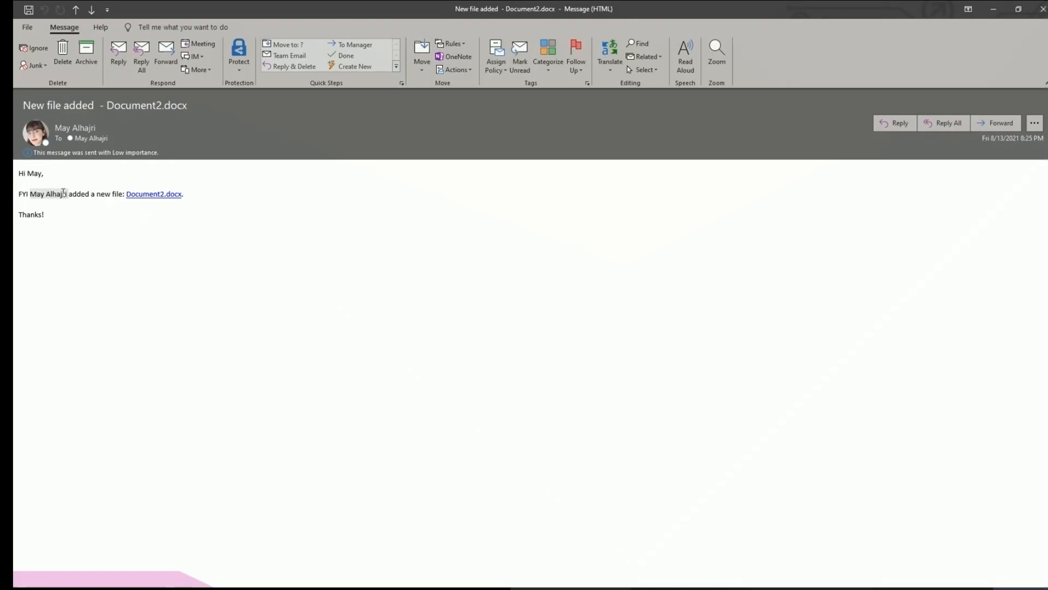
left_click(79, 196)
left_click_drag(70, 197, 119, 196)
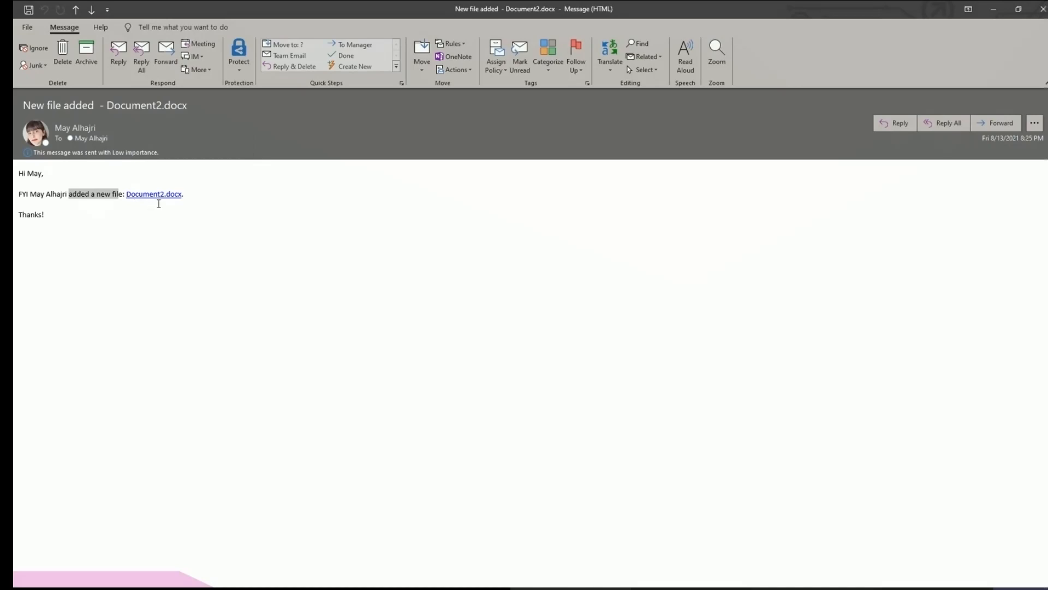
left_click(157, 197)
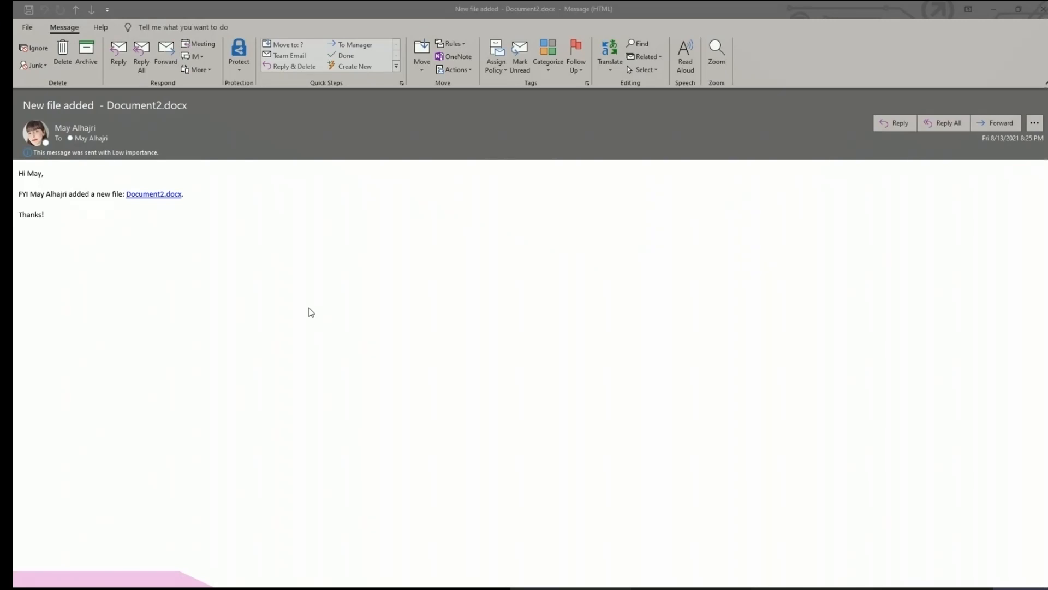
double_click(498, 12)
left_click(247, 489)
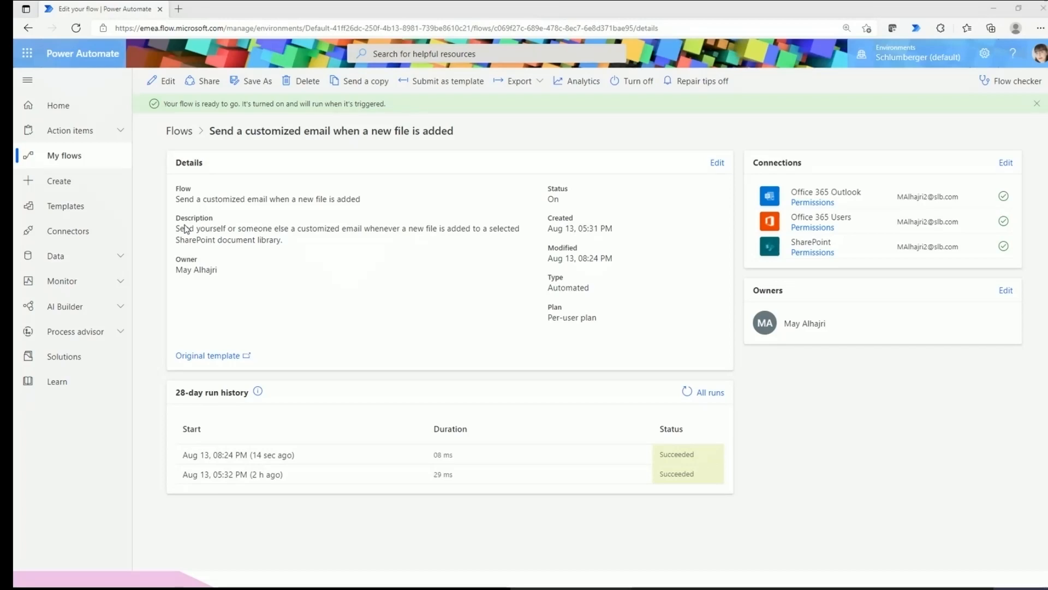
Go to the Create page and highlight the Start from blank flow types.
left_click(68, 191)
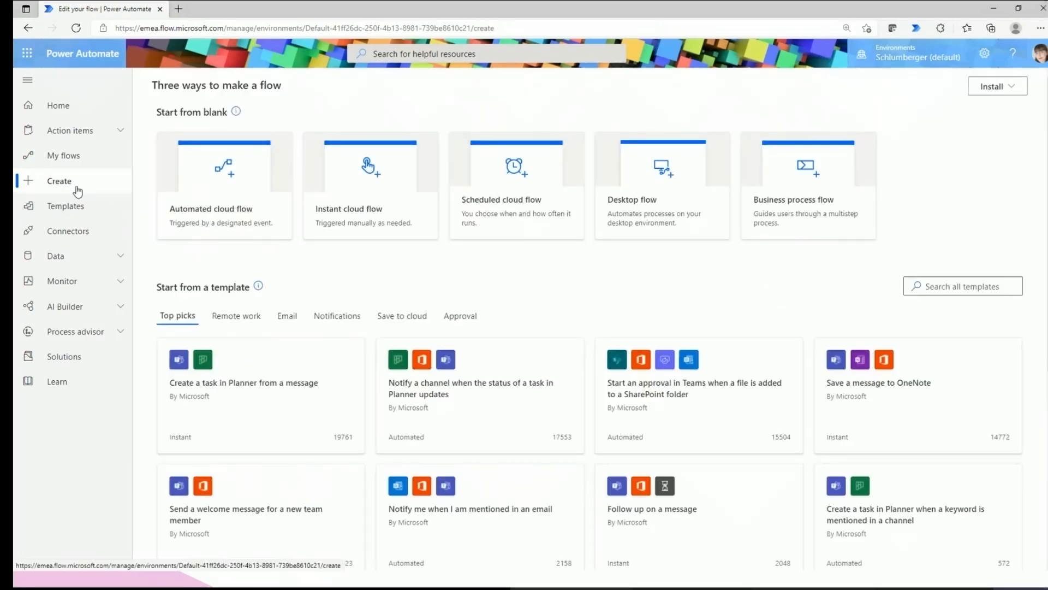
left_click_drag(157, 112, 228, 113)
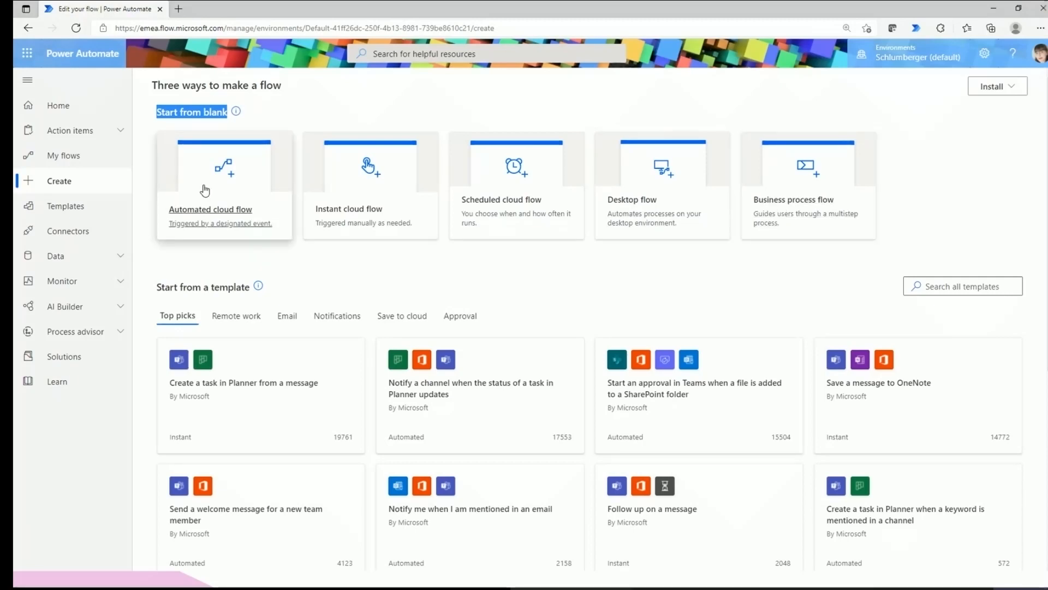
Start an automated cloud flow named 'Test Flow for the session'.
left_click(251, 206)
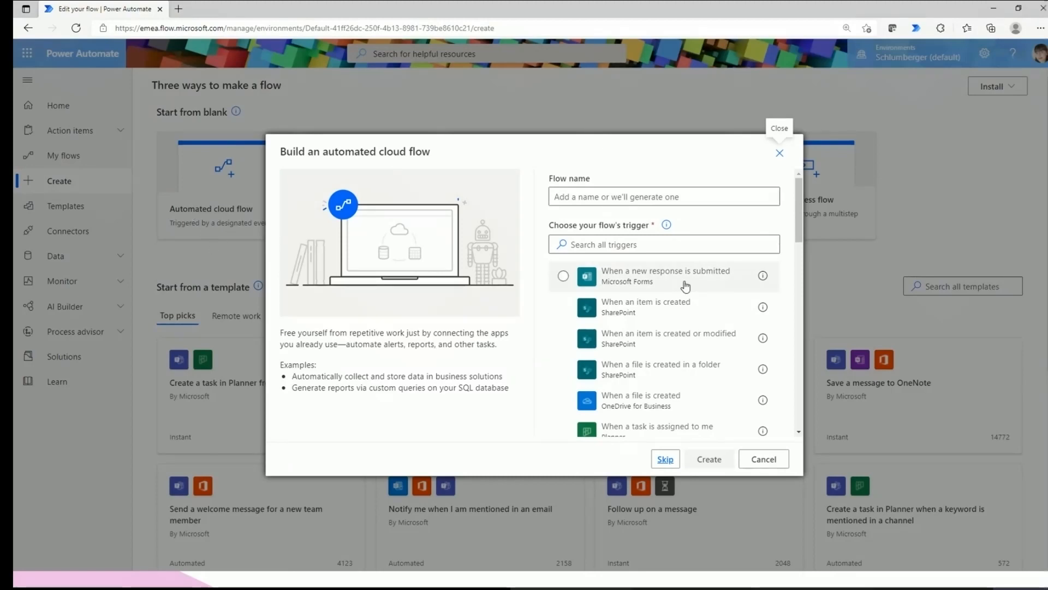
left_click(571, 195)
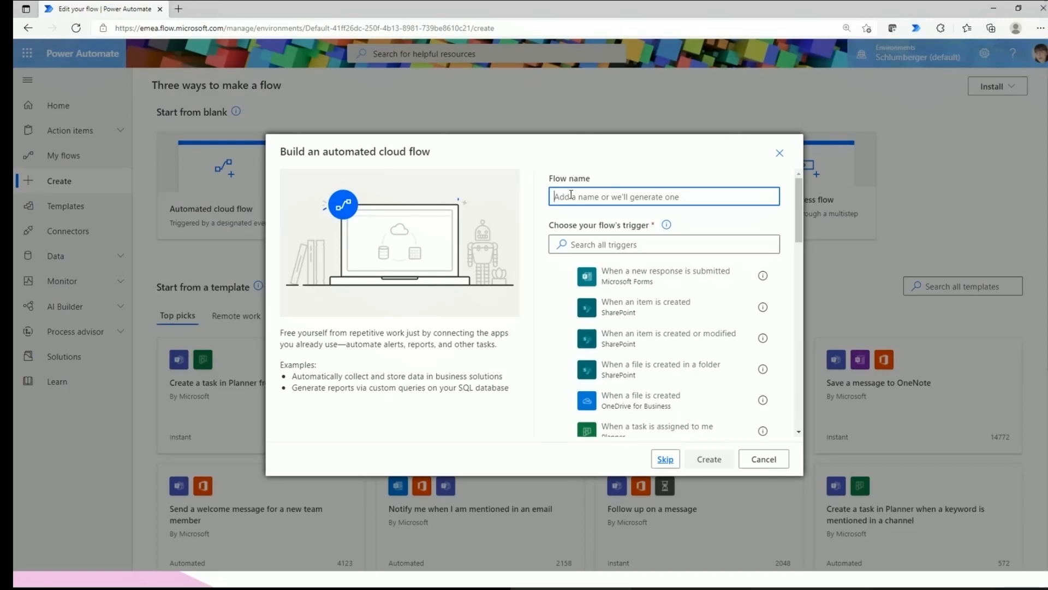
type("Tes")
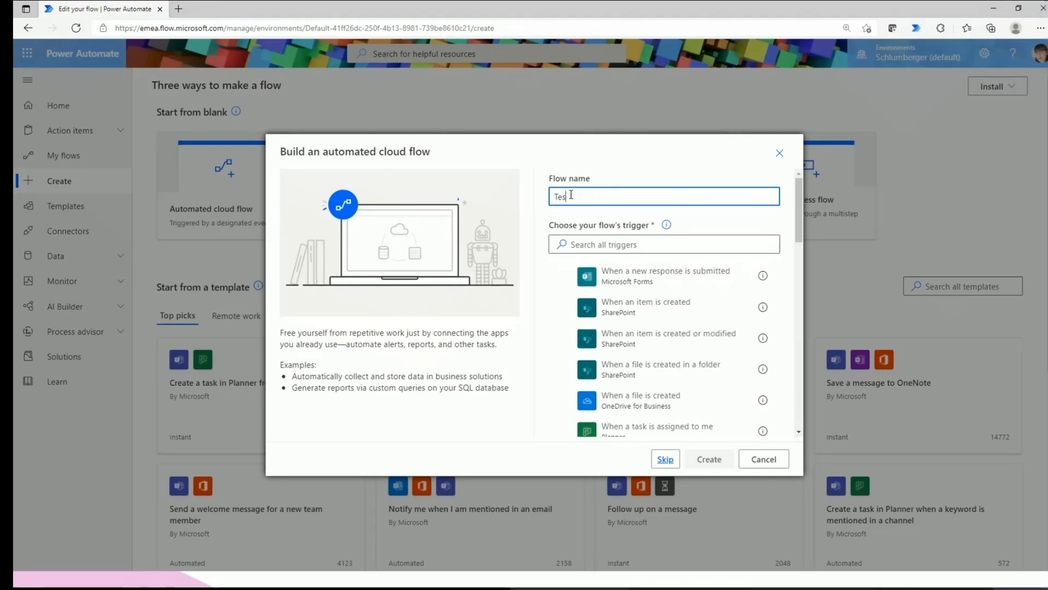
type("t Flow for the session")
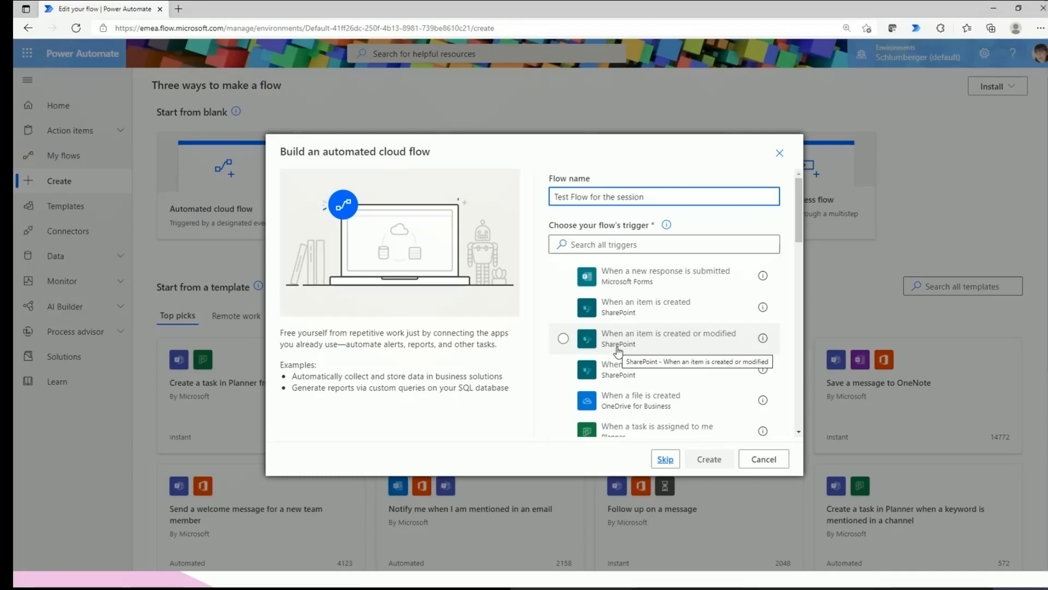
Load more triggers, pick SharePoint 'When a file is deleted', and create the flow.
scroll(618, 351, "down", 3)
scroll(628, 295, "up", 2)
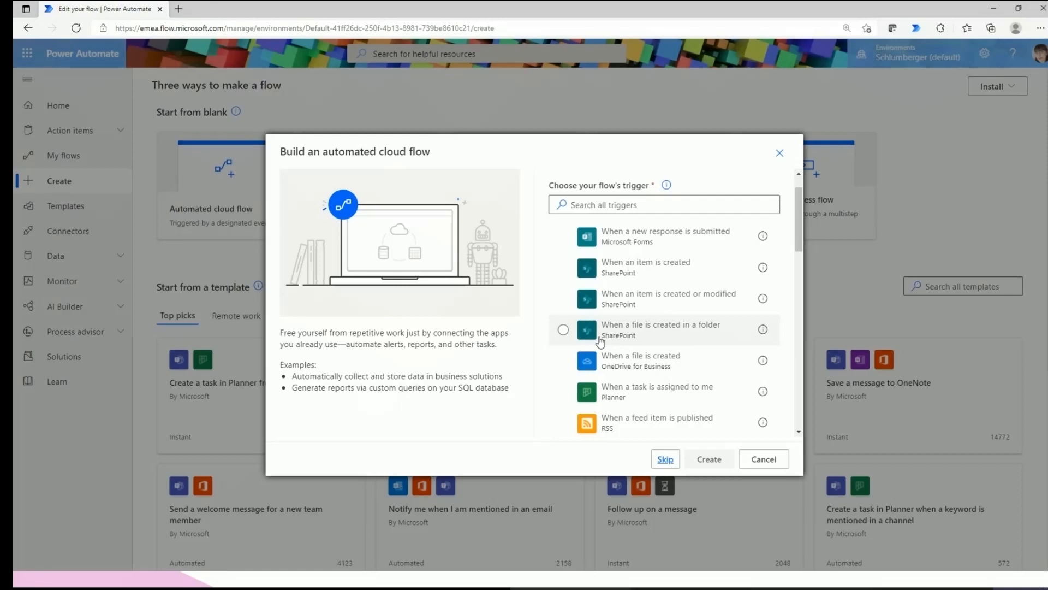
scroll(613, 379, "down", 3)
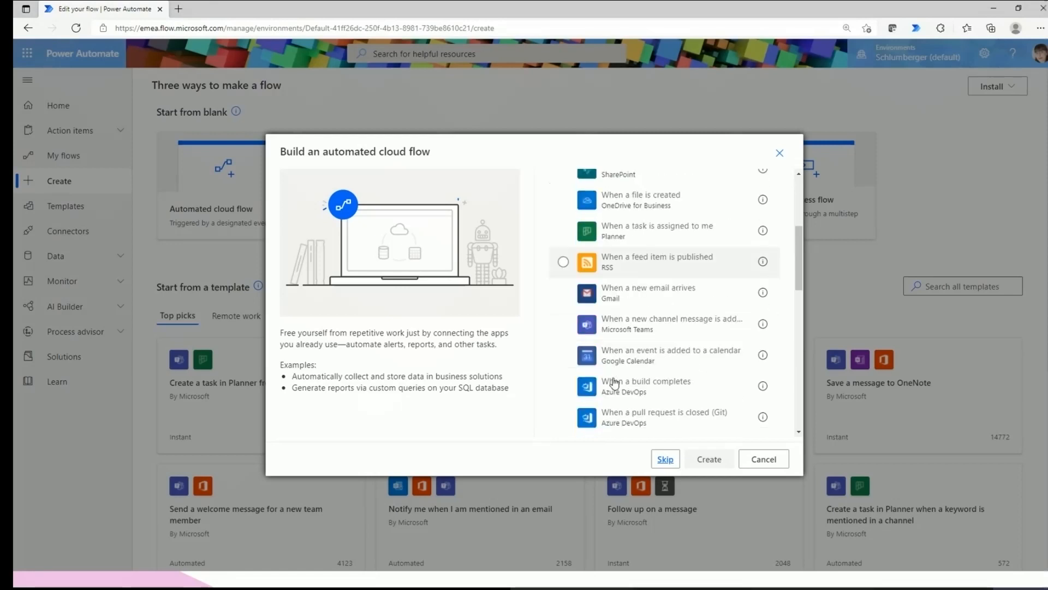
scroll(614, 383, "down", 10)
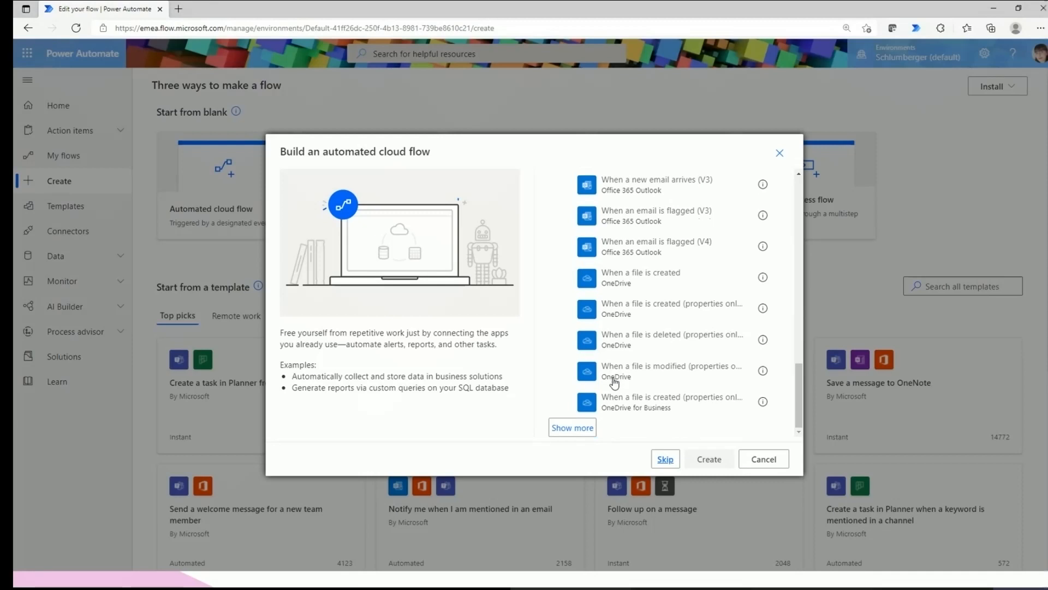
left_click(582, 431)
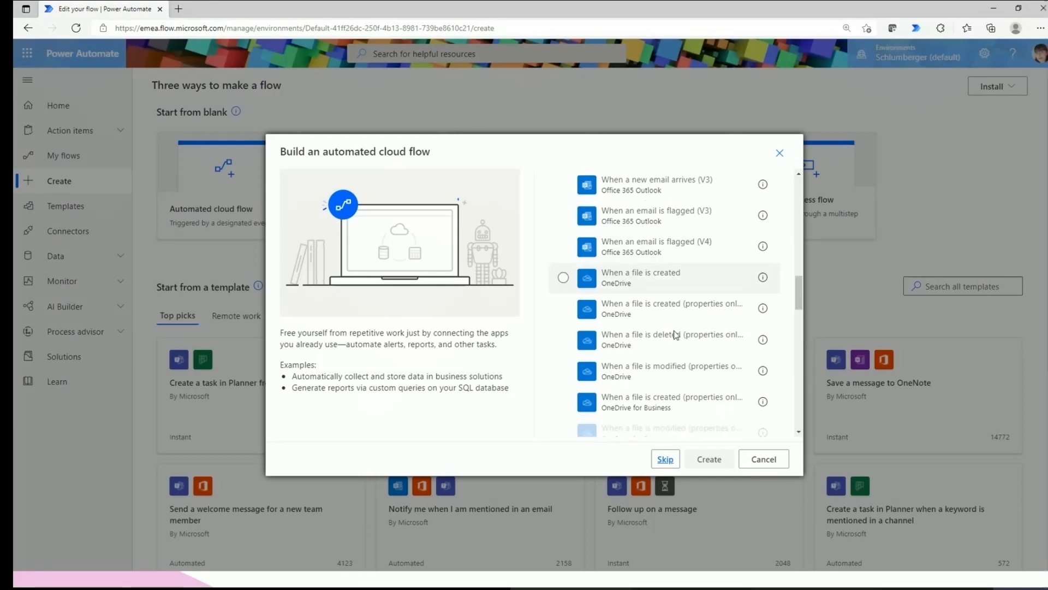
scroll(664, 350, "down", 5)
scroll(664, 350, "down", 10)
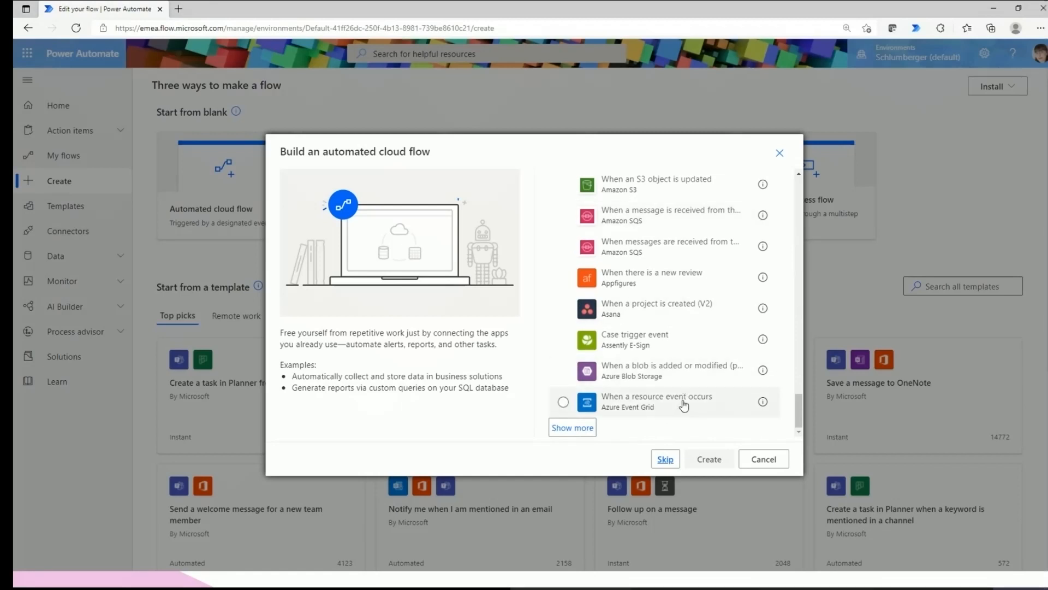
scroll(680, 422, "up", 3)
scroll(681, 421, "up", 10)
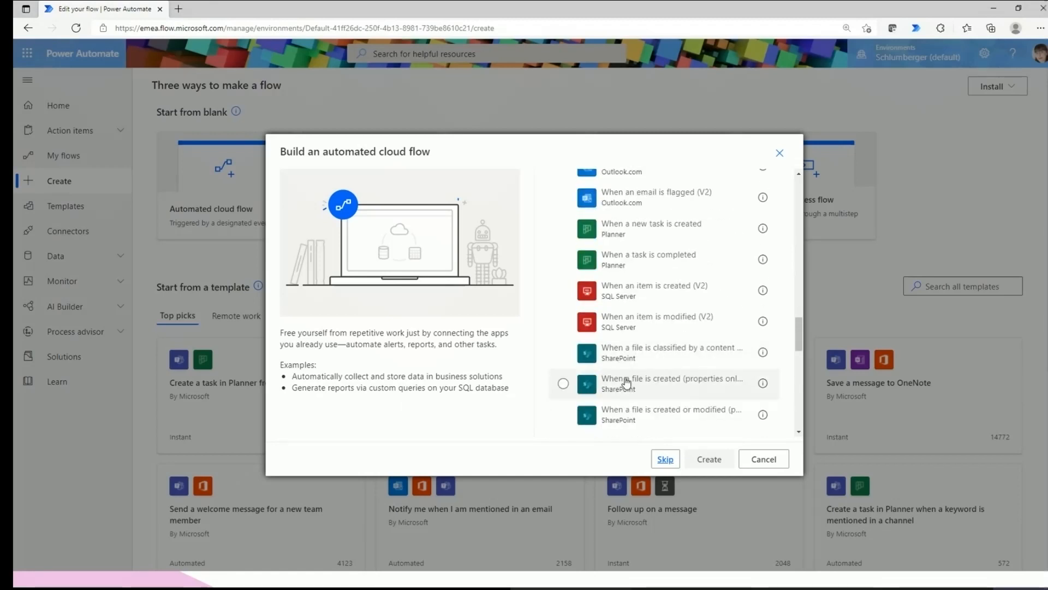
scroll(627, 382, "down", 1)
scroll(626, 382, "down", 1)
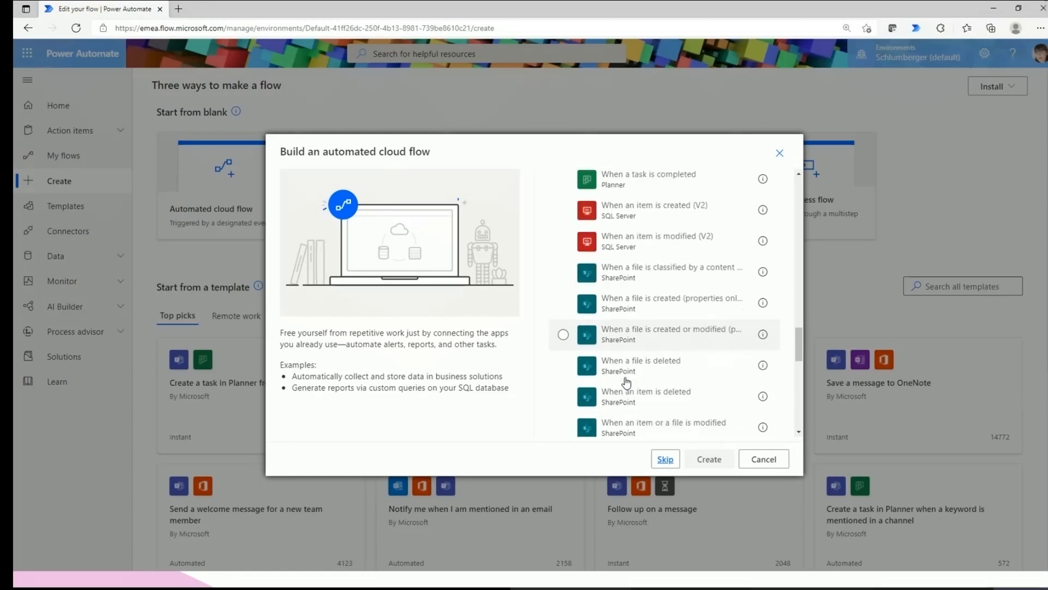
left_click(565, 366)
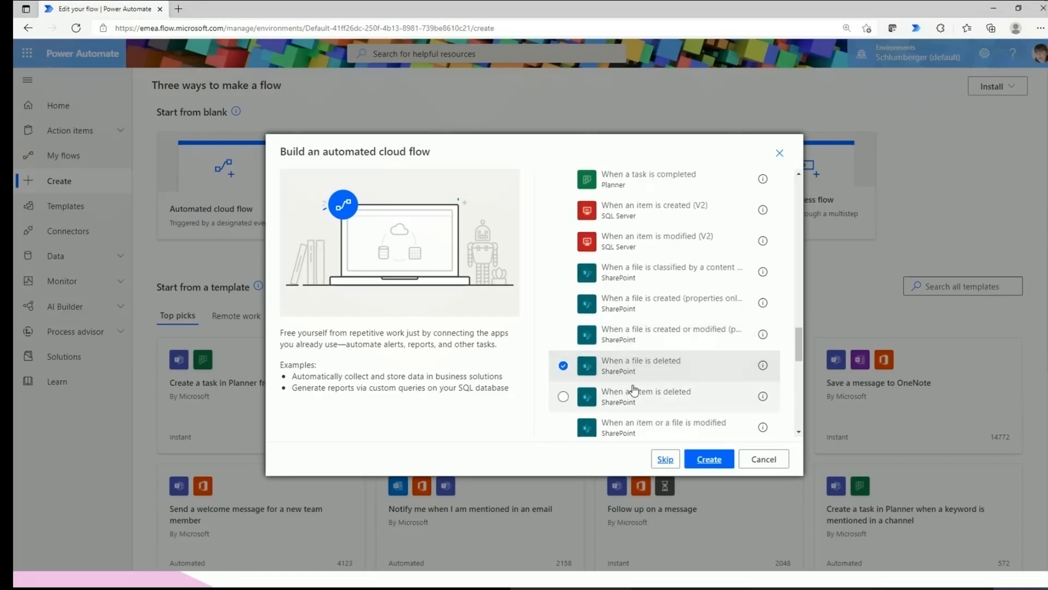
left_click(708, 461)
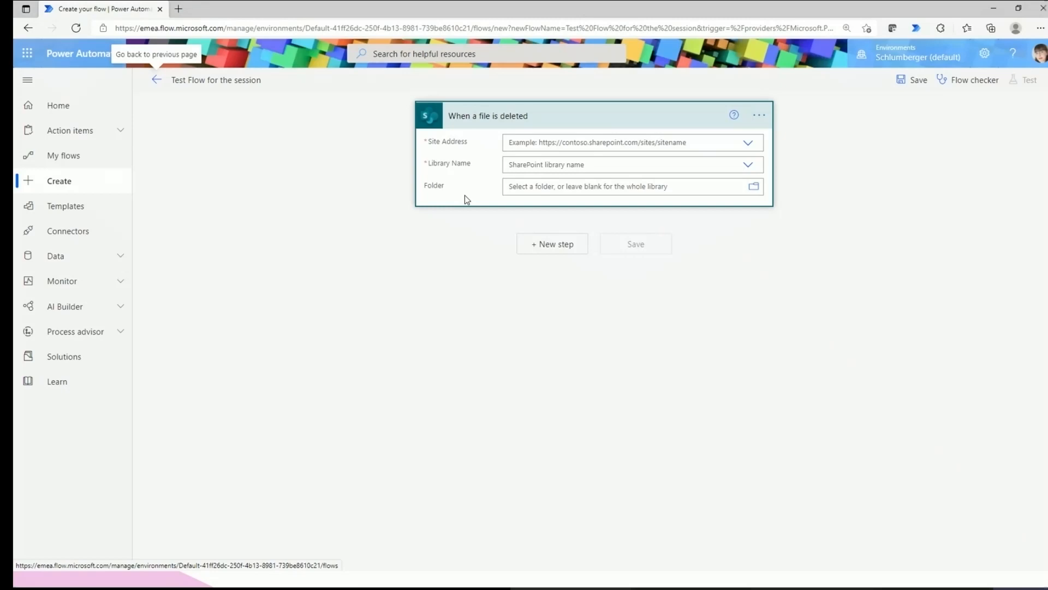
Point the trigger at the Digital World is My Place site and its Documents library.
left_click(517, 142)
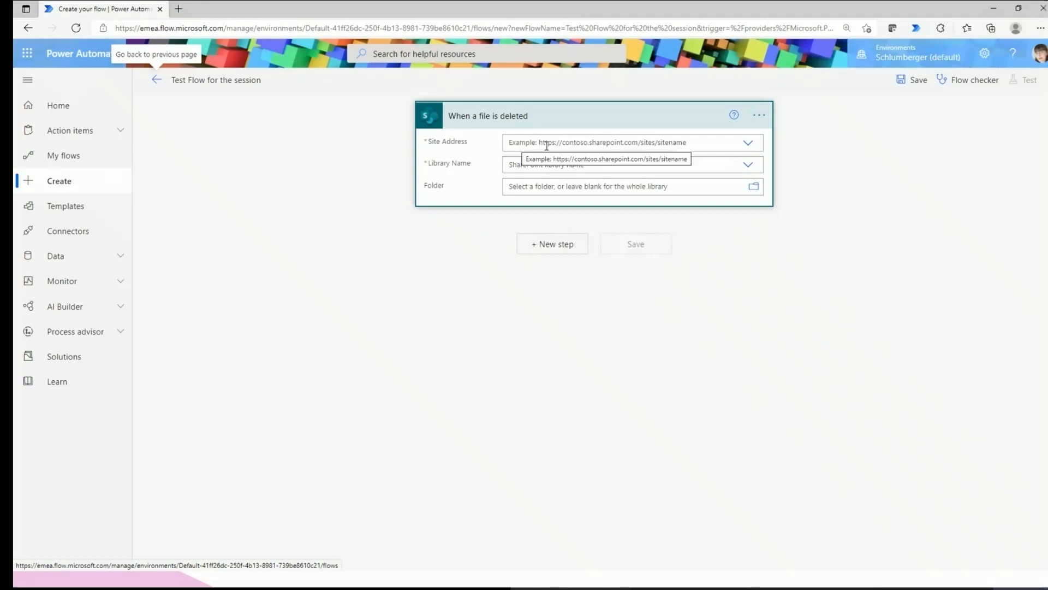
left_click(756, 146)
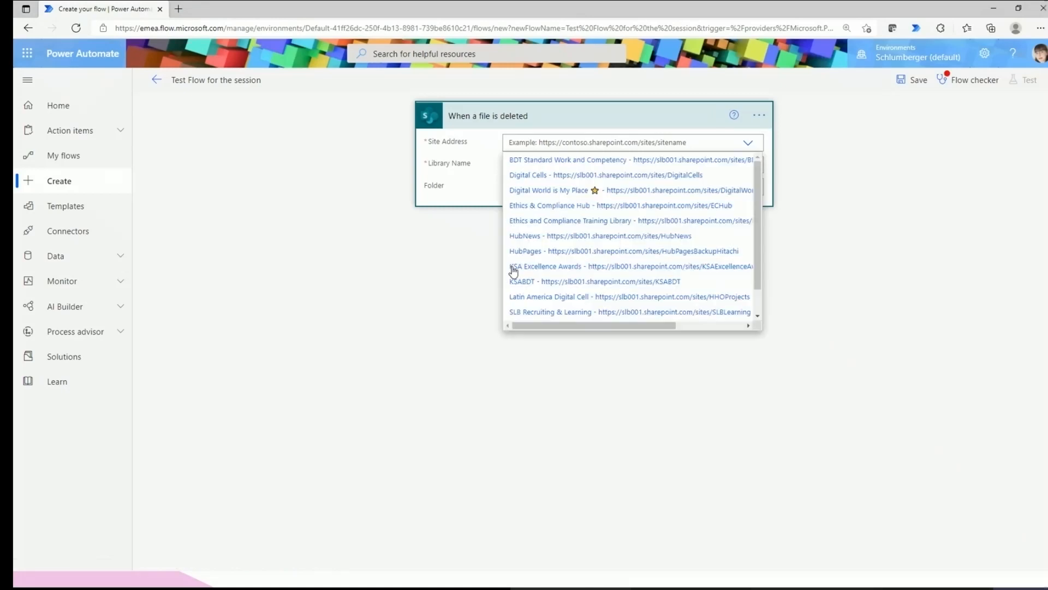
left_click(572, 190)
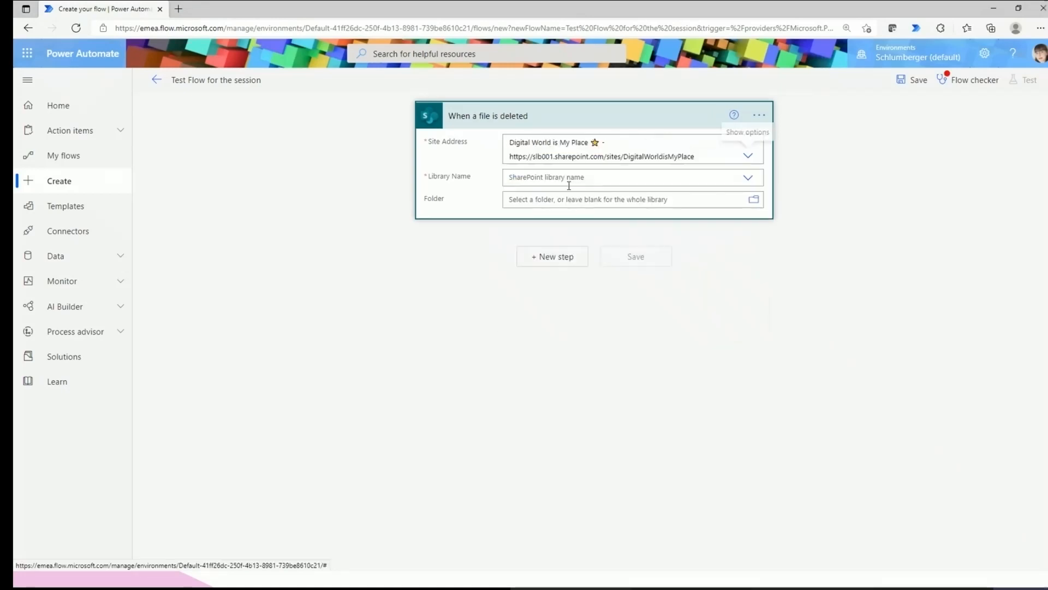
left_click(545, 179)
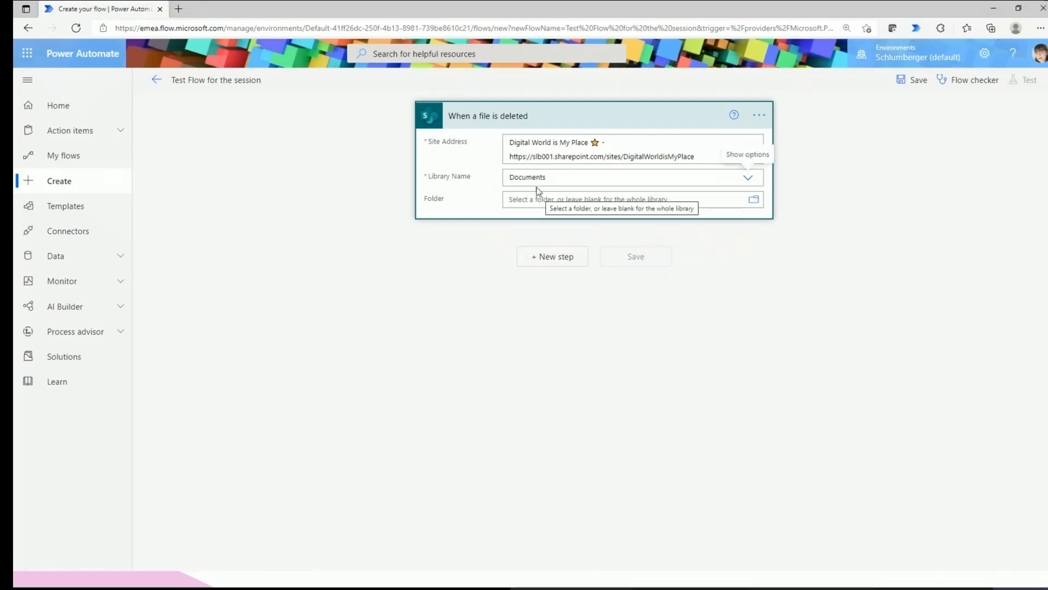
left_click(560, 116)
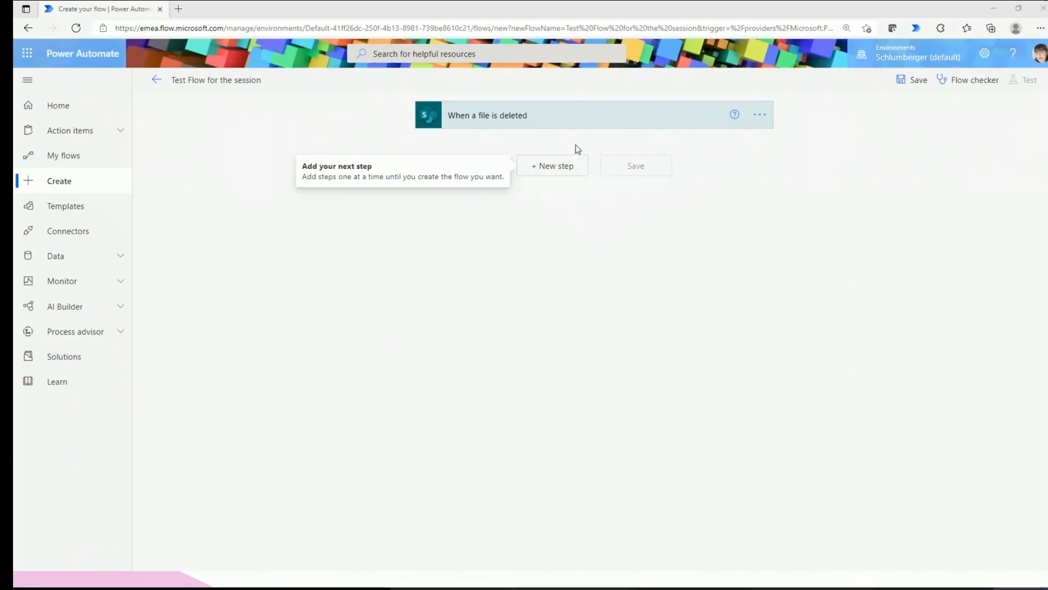
Add a new step and search 'out' to list the Office 365 Outlook actions.
left_click(574, 165)
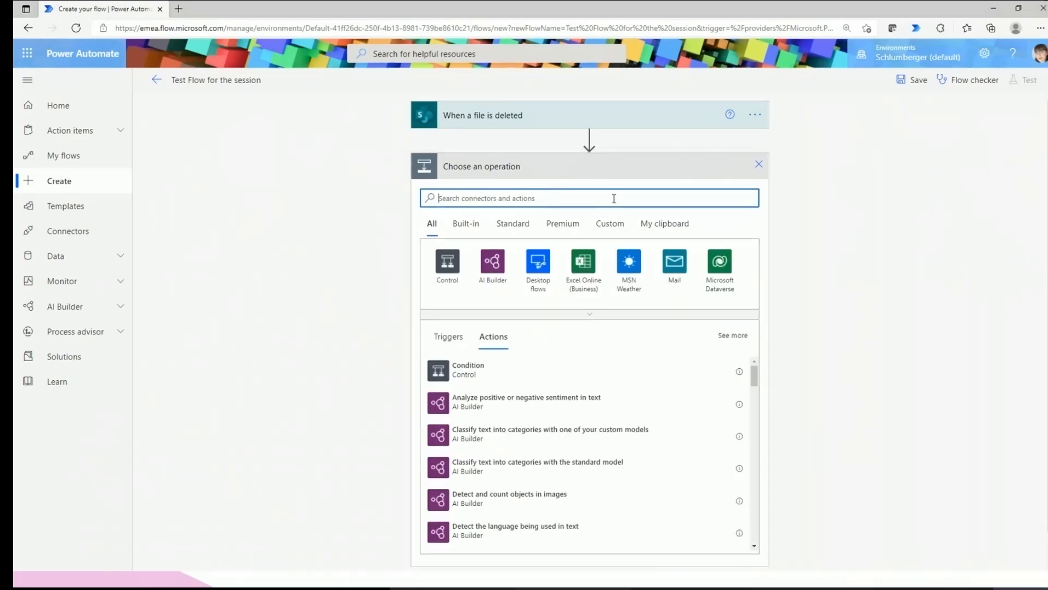
type("outlook")
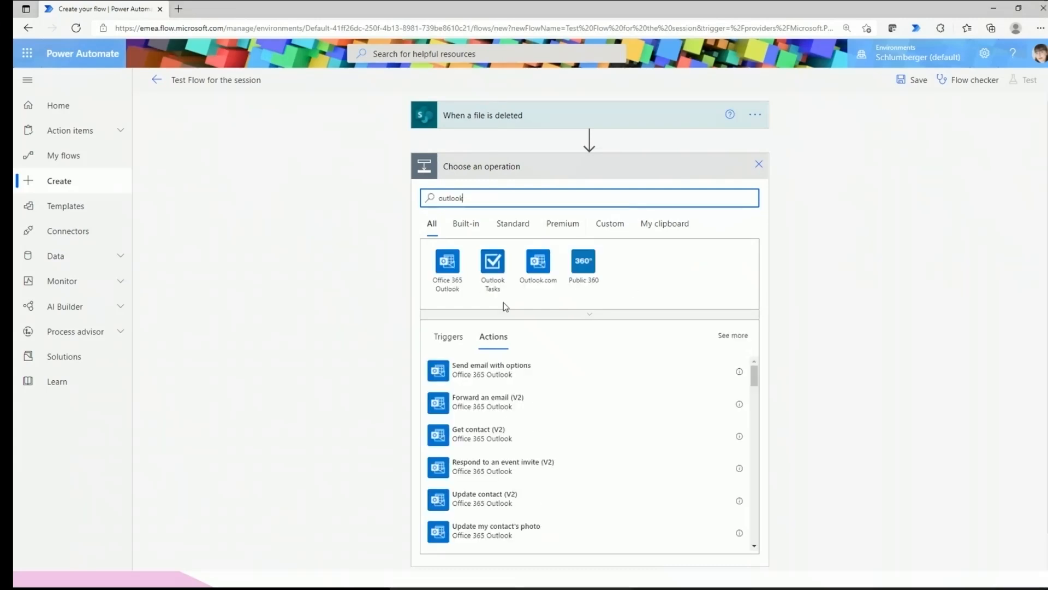
left_click(448, 337)
left_click(499, 339)
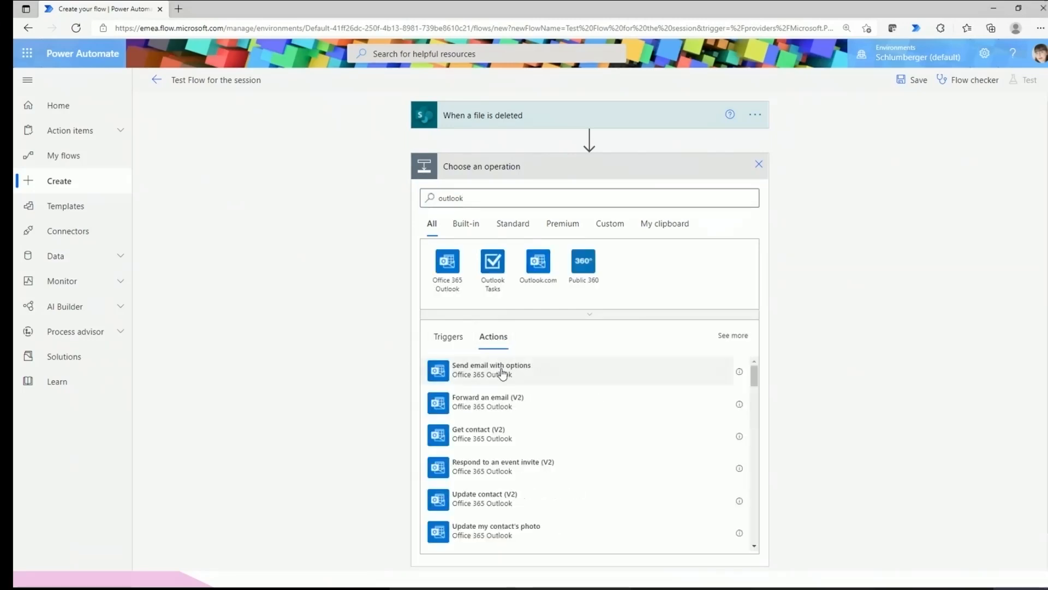
left_click(457, 346)
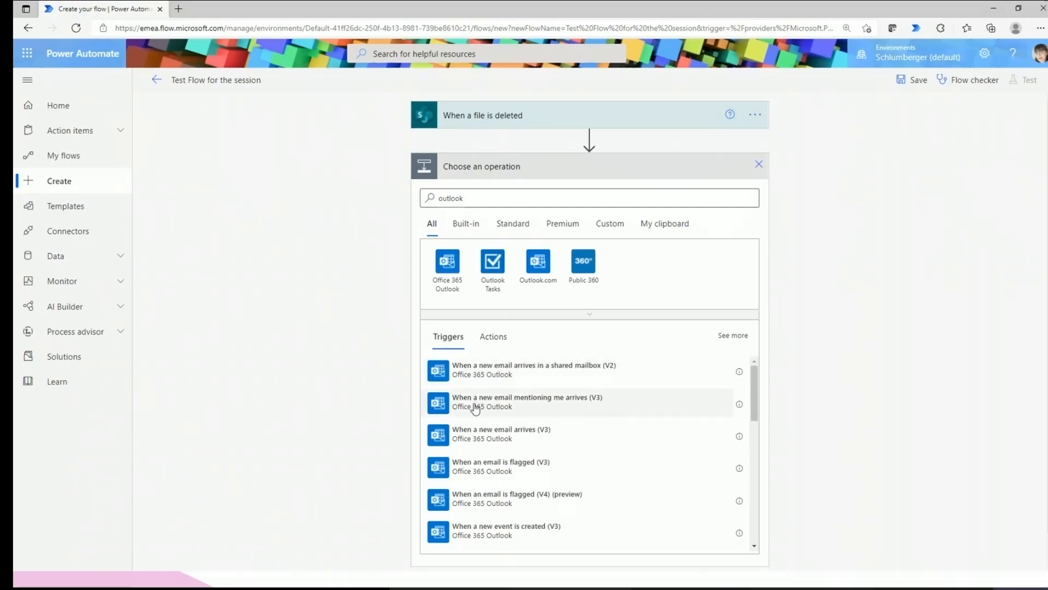
left_click(490, 339)
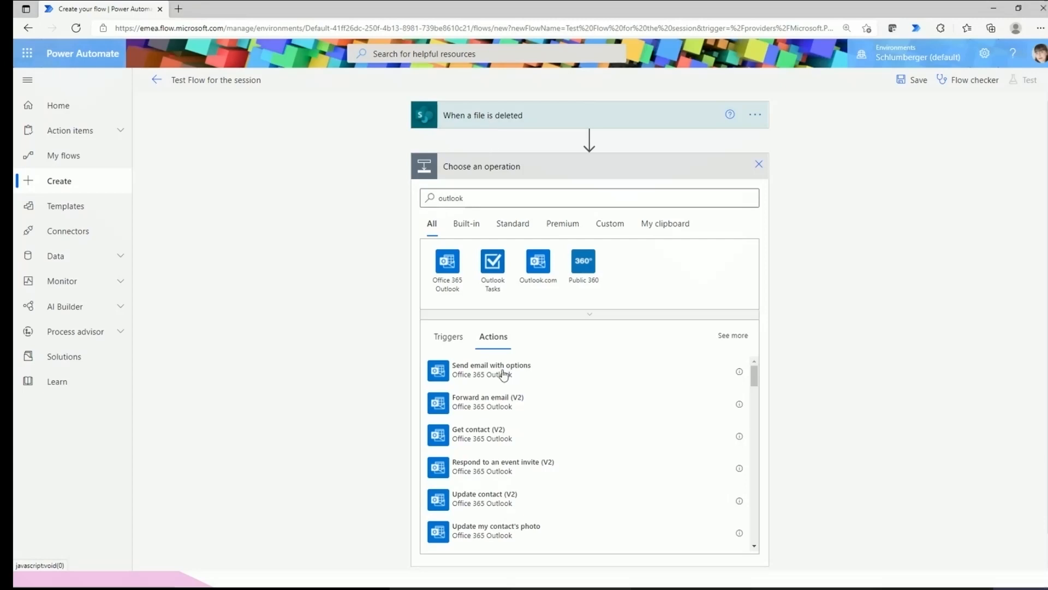
Scroll through the Outlook actions to find Send email with options.
scroll(502, 426, "down", 2)
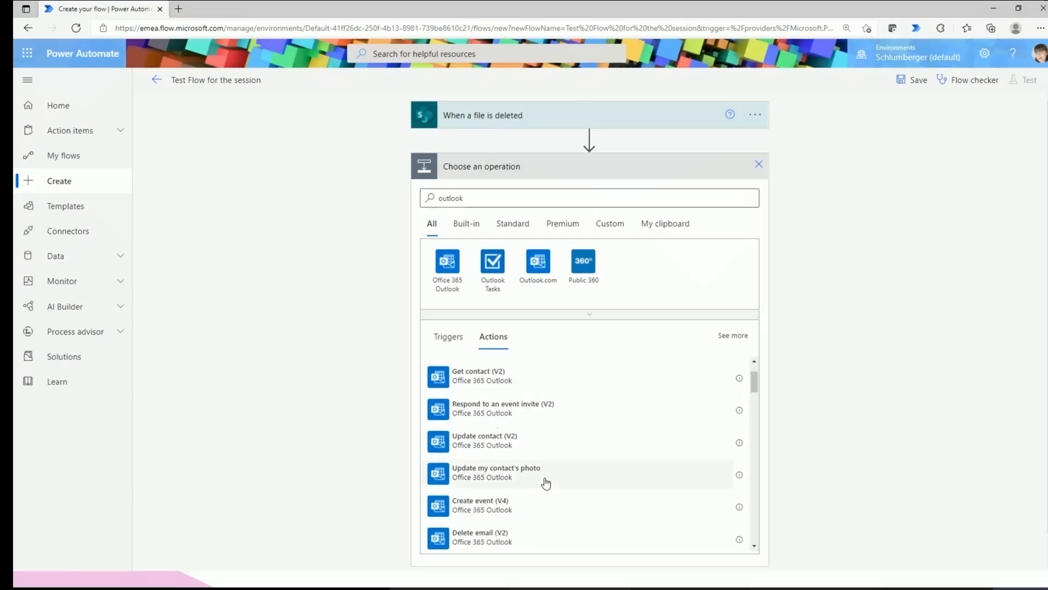
scroll(546, 482, "down", 1)
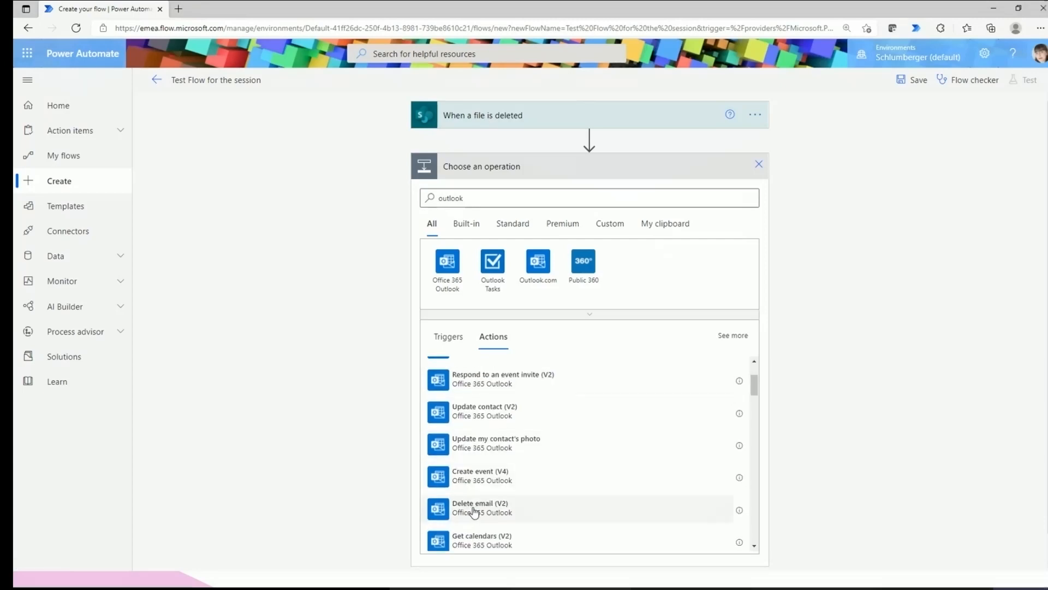
scroll(500, 512, "down", 2)
scroll(498, 510, "down", 2)
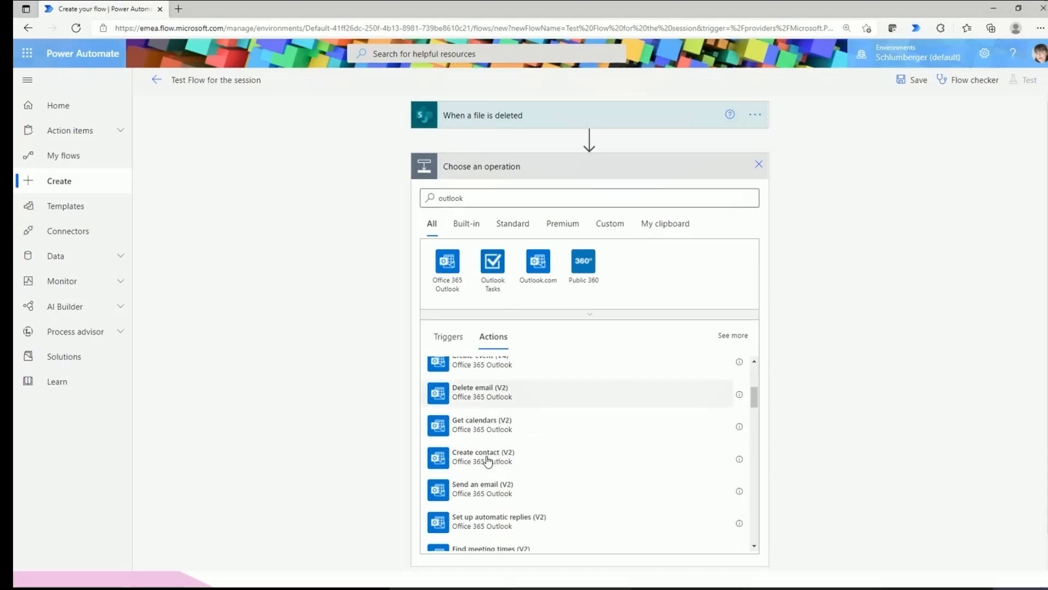
scroll(486, 431, "down", 6)
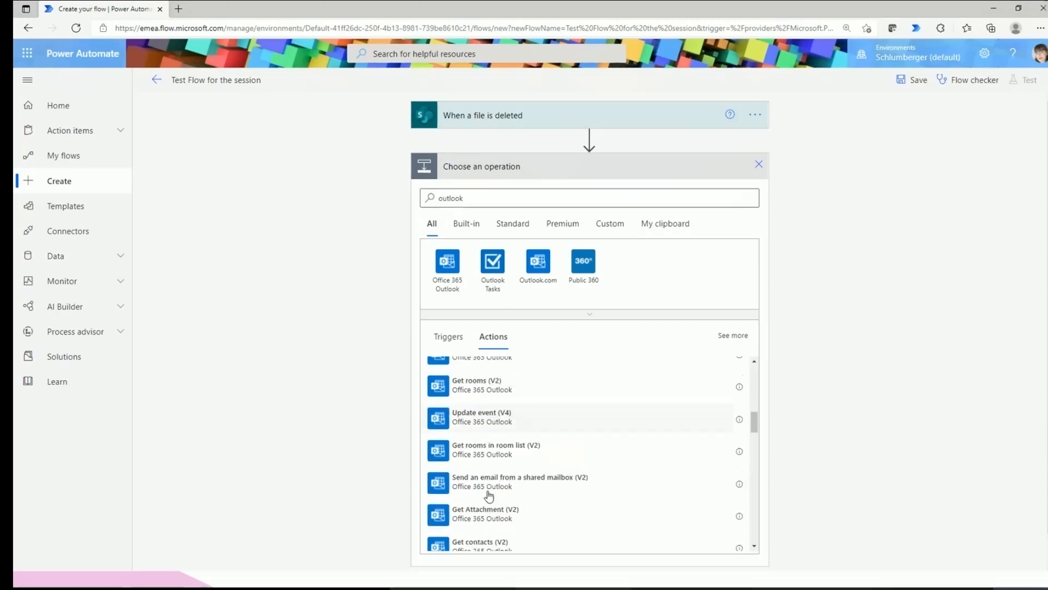
scroll(488, 496, "down", 2)
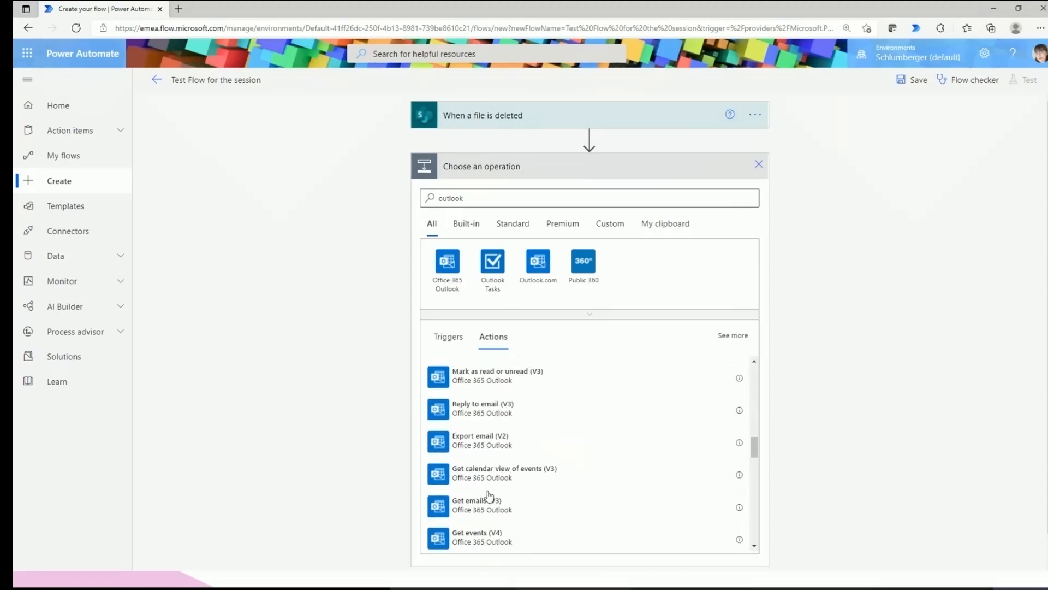
scroll(490, 495, "up", 8)
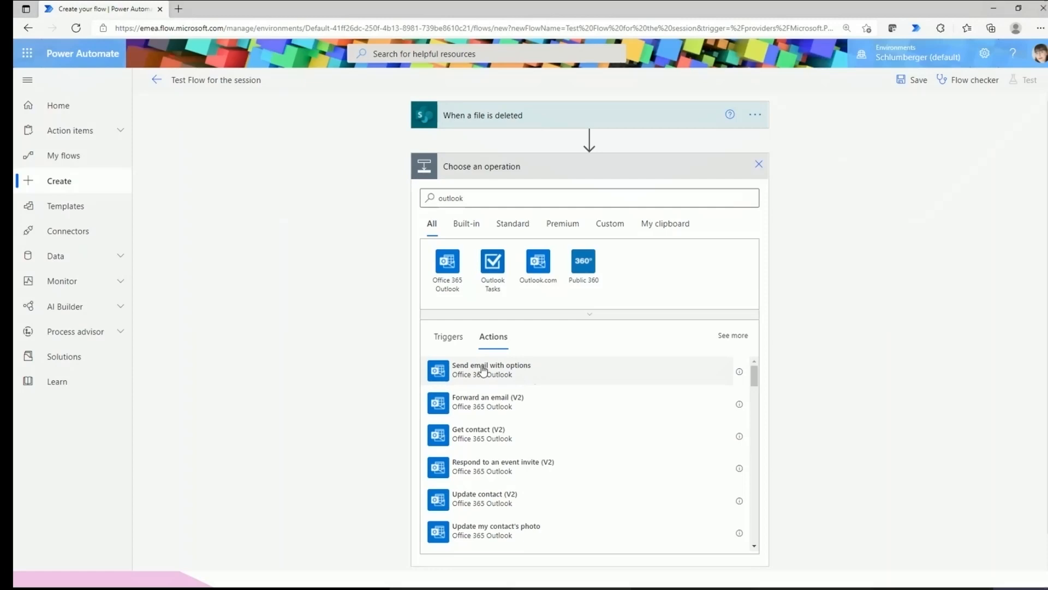
Add the Send email with options action and address it to a colleague.
left_click(451, 378)
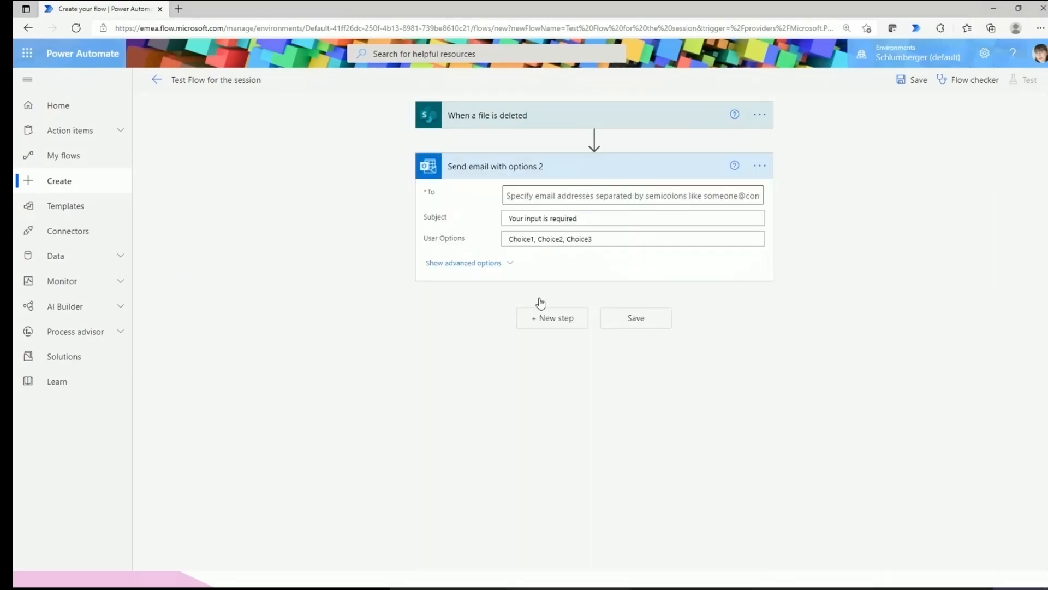
left_click(552, 195)
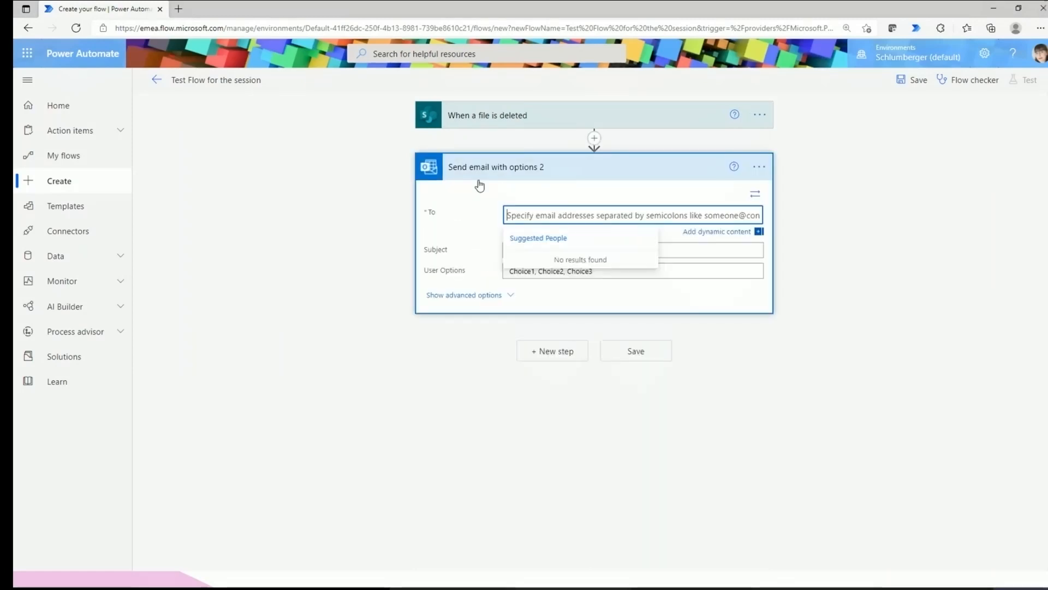
left_click(1005, 318)
left_click(512, 214)
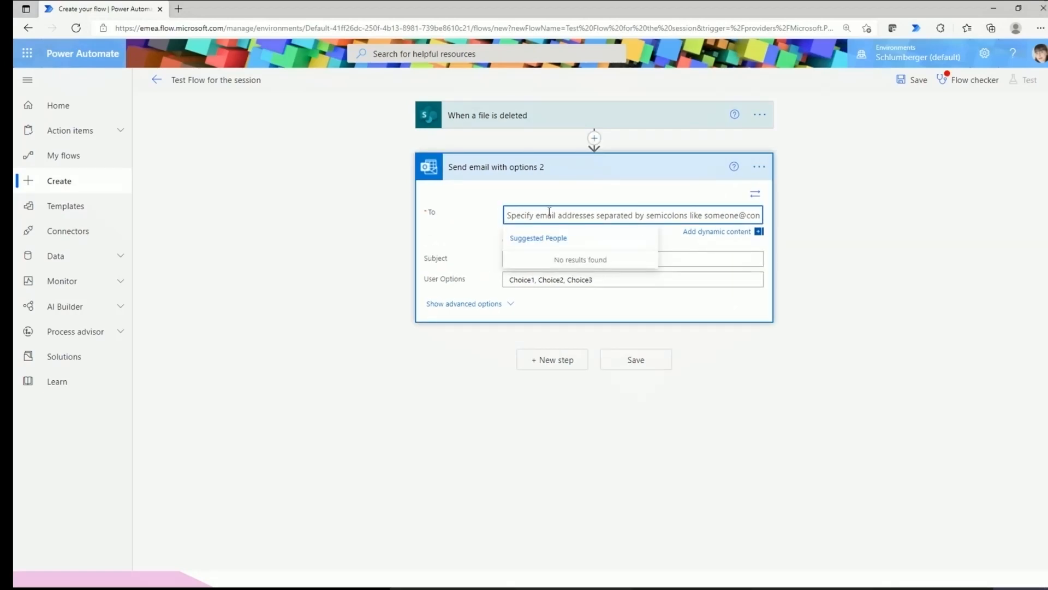
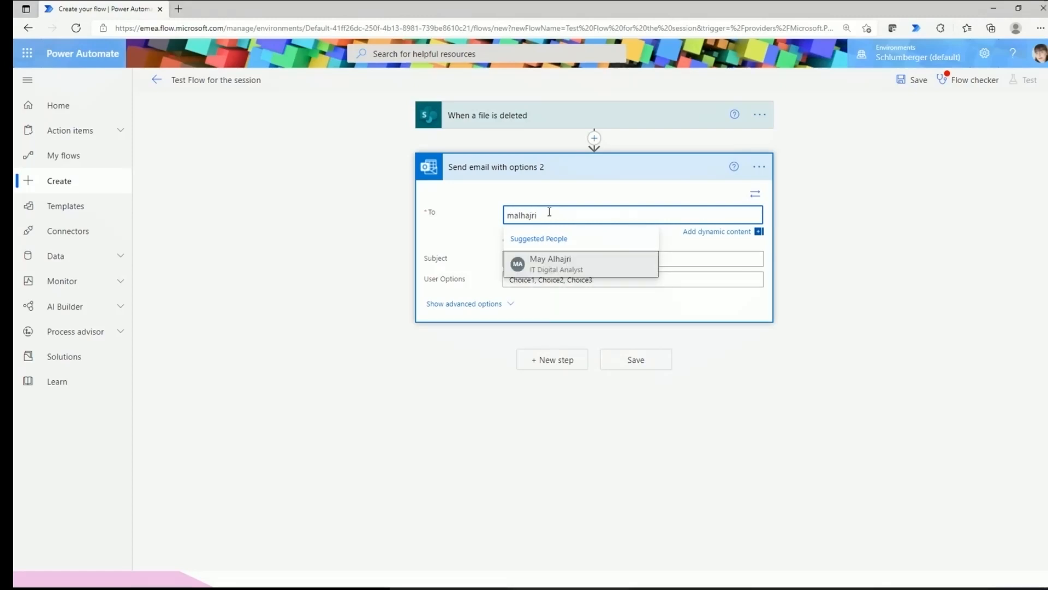
left_click(568, 265)
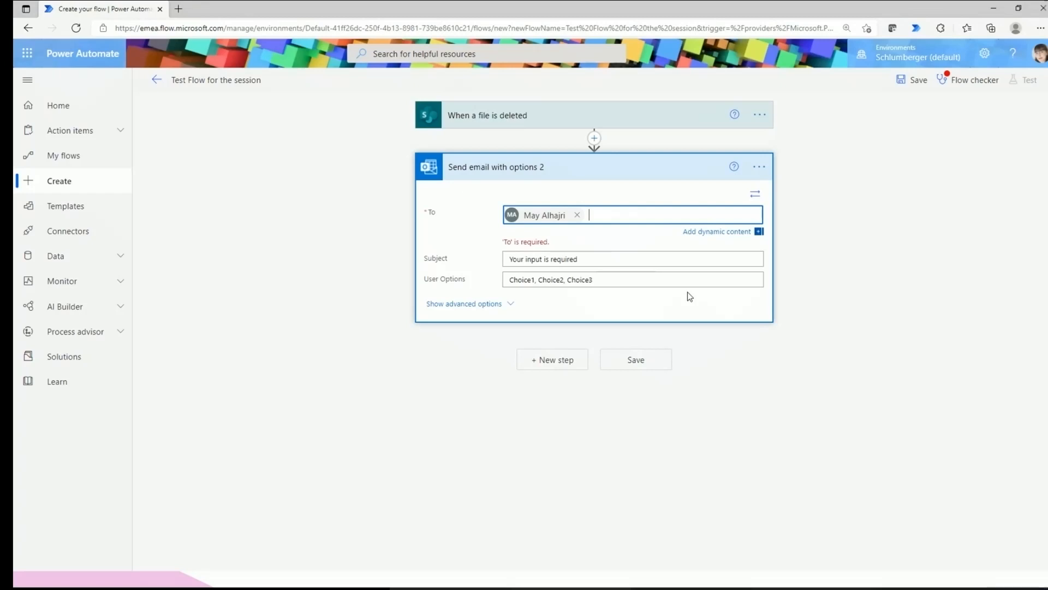
Set the subject to 'The file deleted by:' followed by the Deleted by value.
key("Tab")
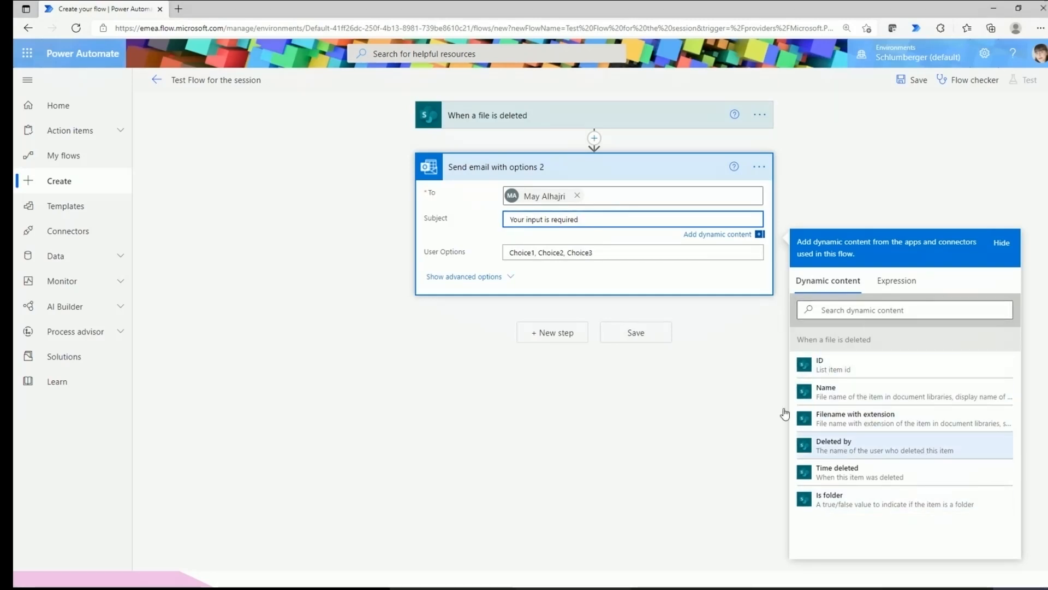
left_click_drag(578, 219, 494, 219)
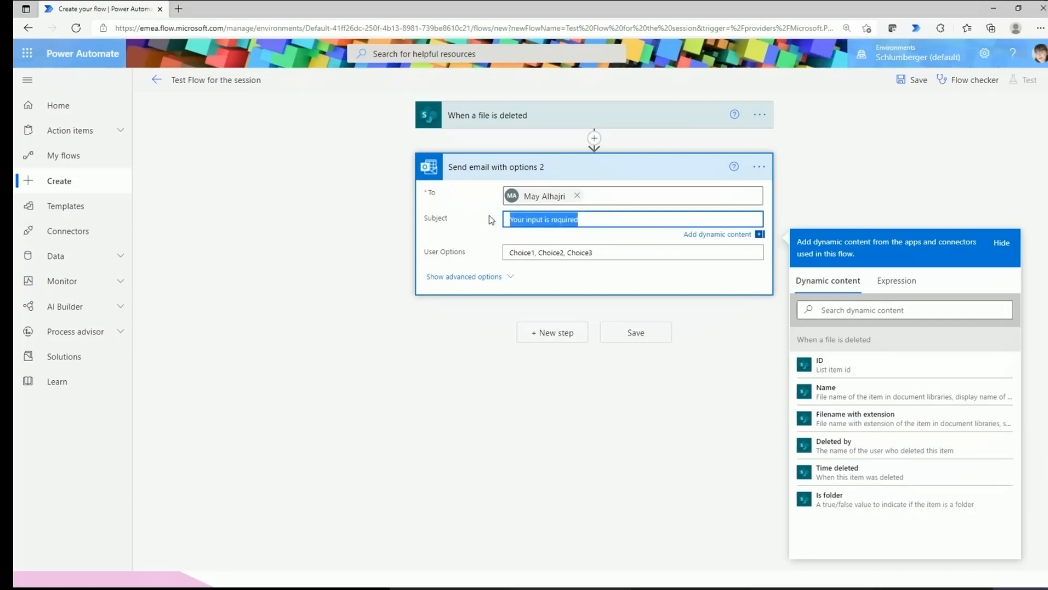
type("The file ")
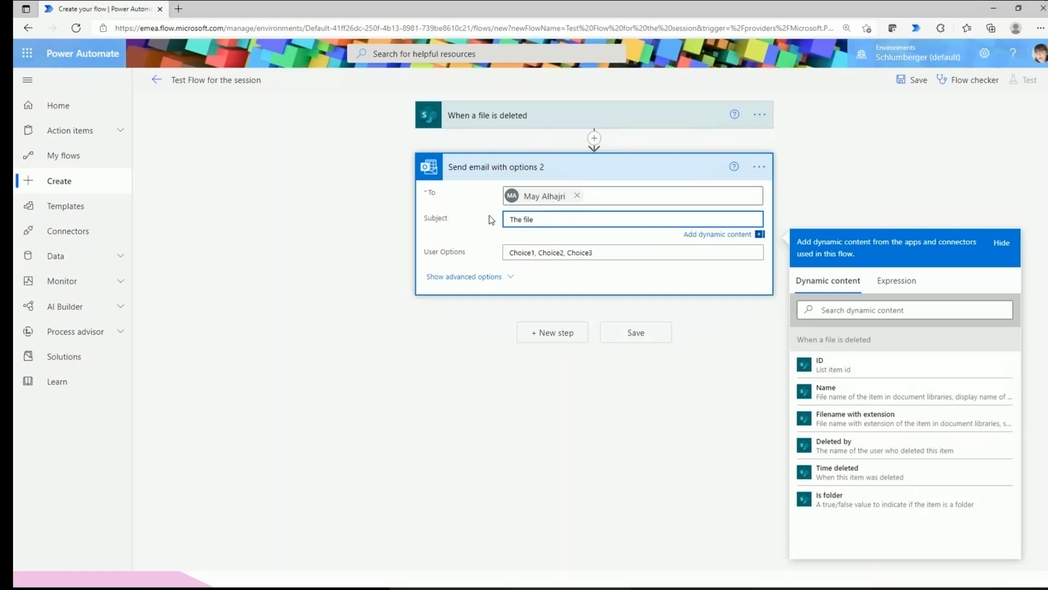
type("deleted by:")
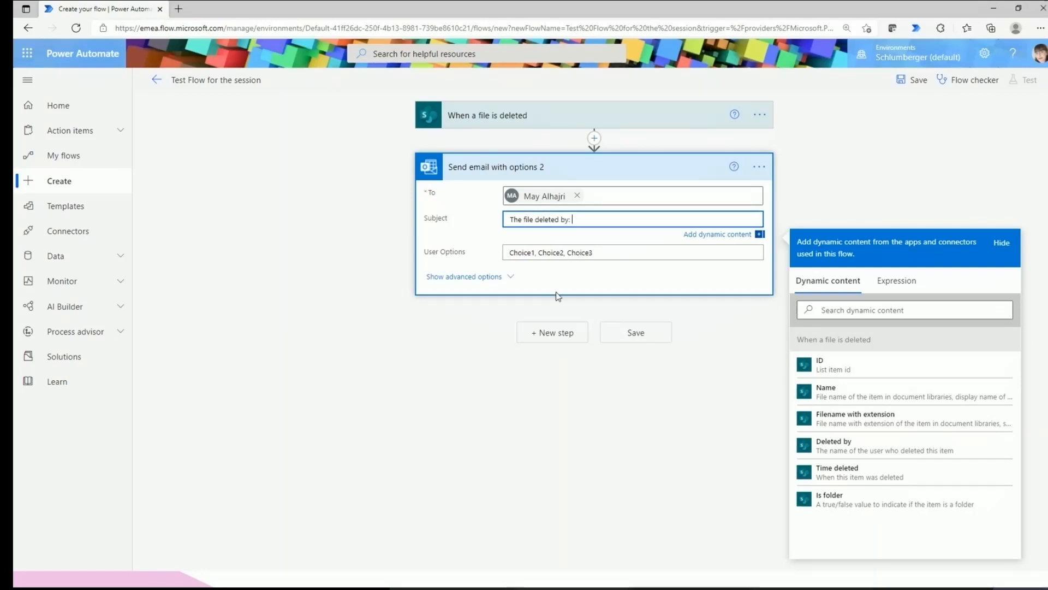
left_click(844, 446)
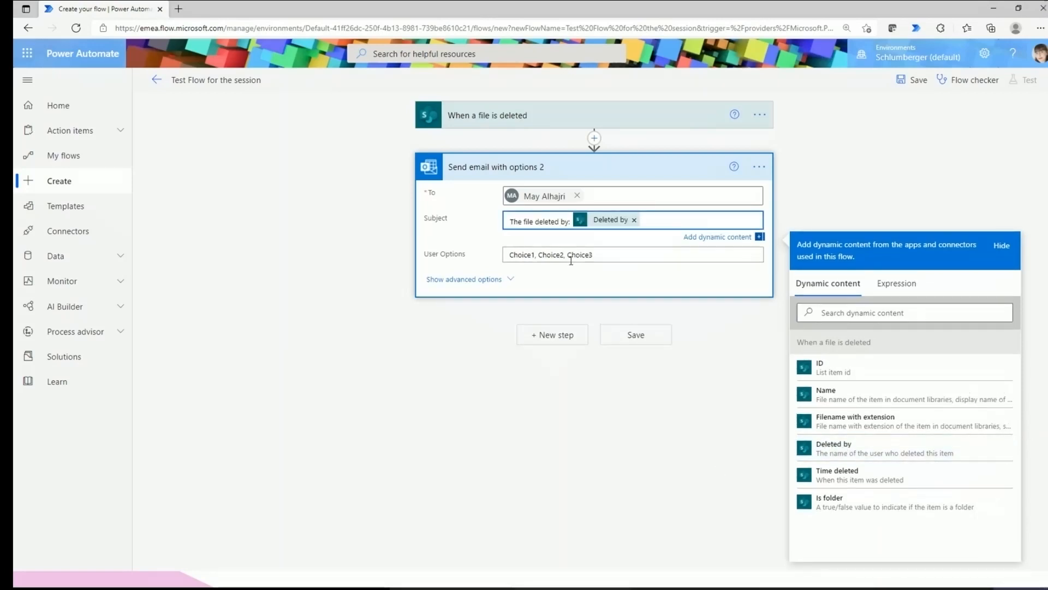
Replace the default user options with 'yes,No'.
left_click(588, 255)
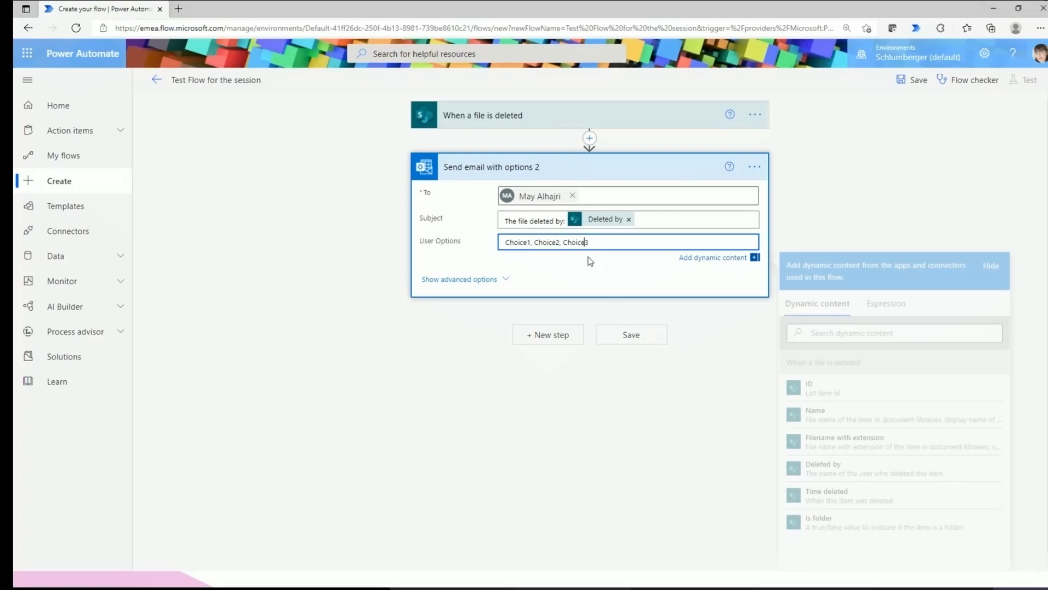
left_click(552, 241)
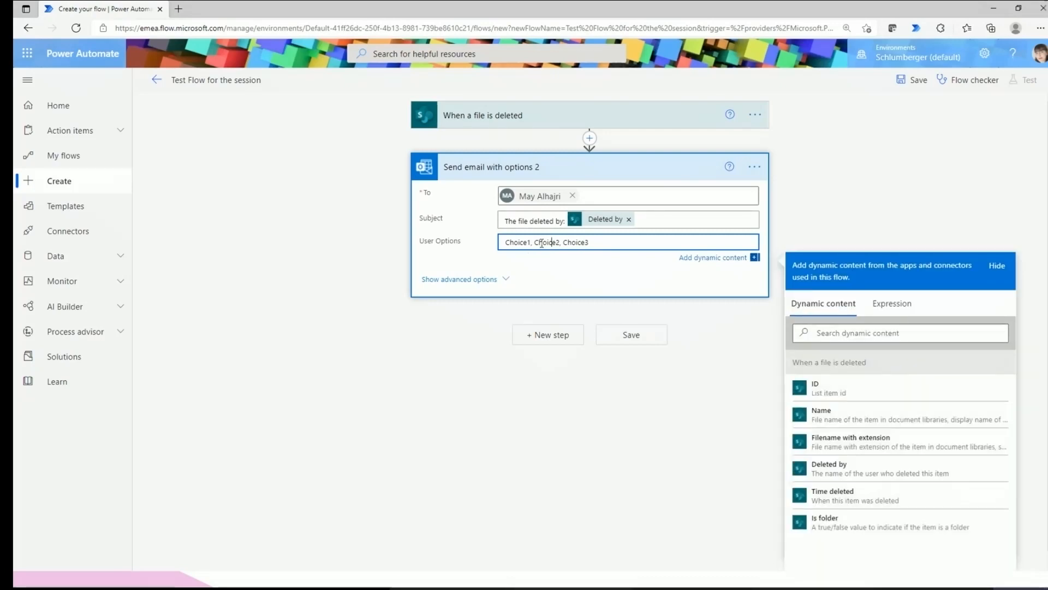
left_click_drag(611, 242, 447, 238)
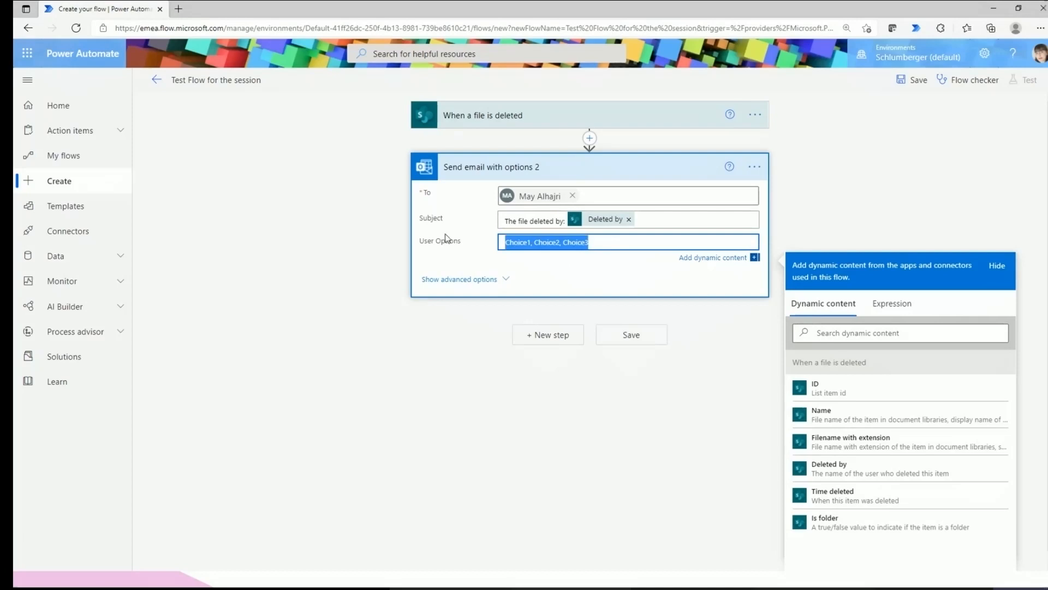
type("y")
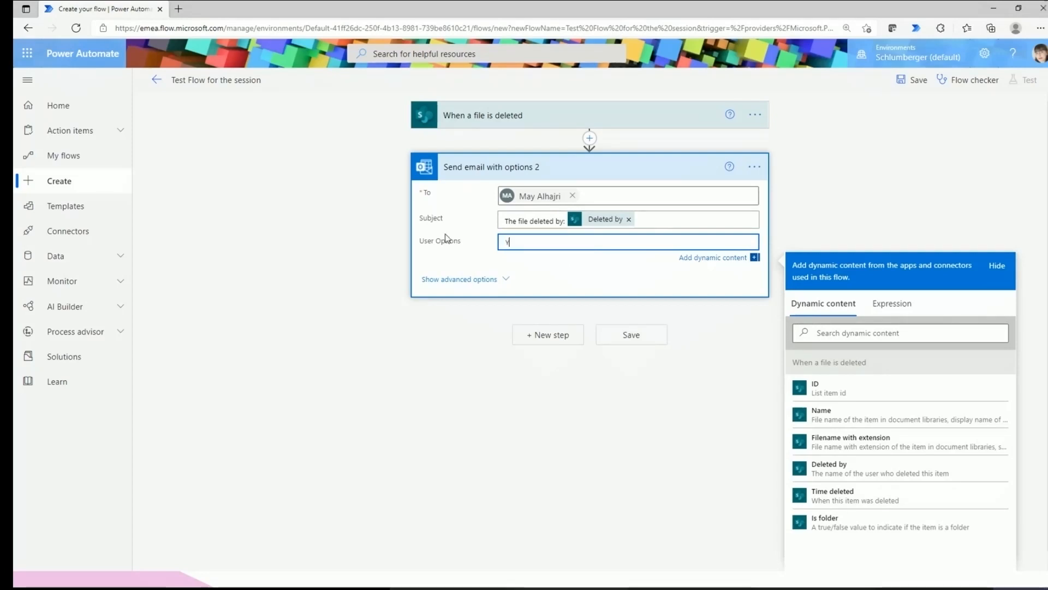
type("es,No")
left_click(558, 260)
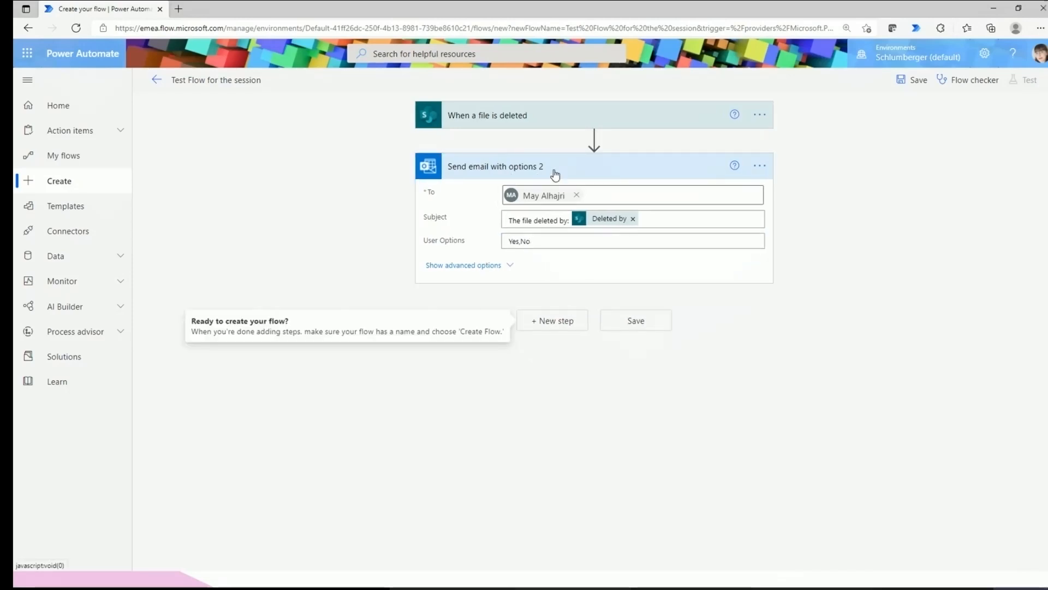
Save the flow.
left_click(917, 81)
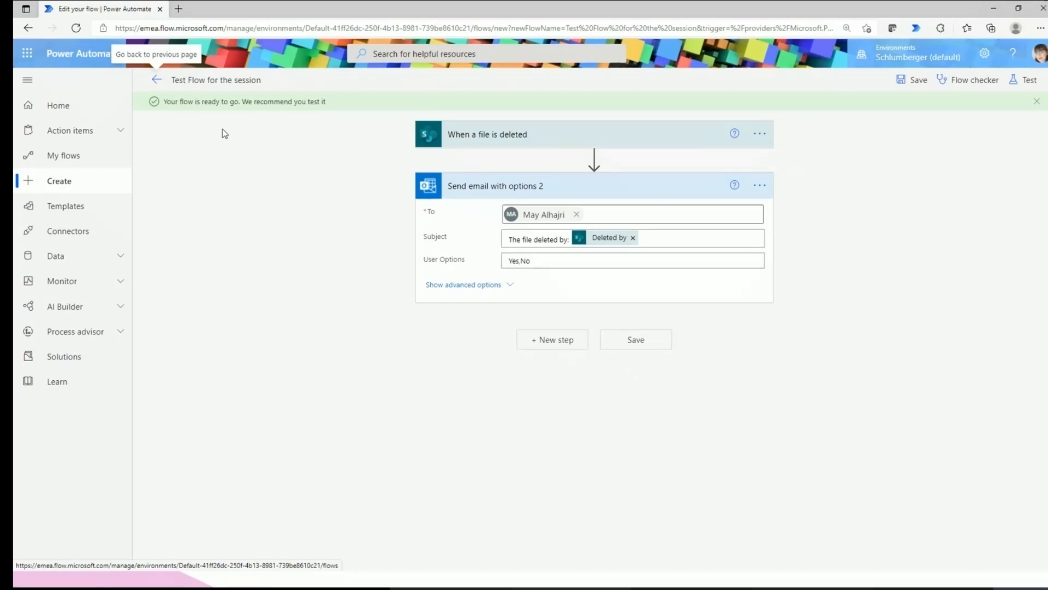
left_click(1023, 88)
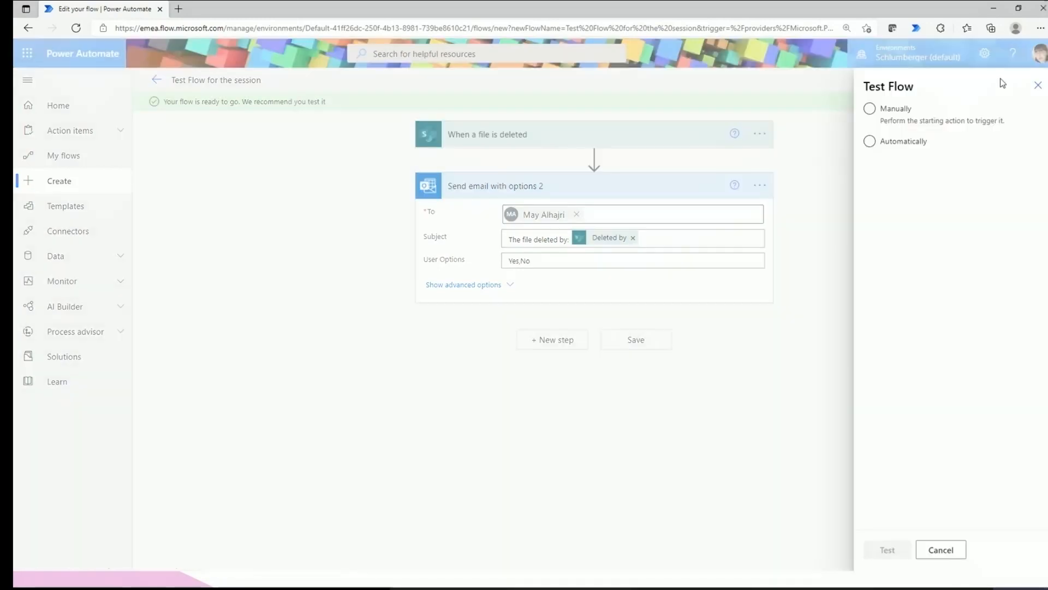
left_click(1035, 86)
Confirm Flow checker reports 0 errors and 0 warnings, then switch to the SharePoint library.
left_click(950, 79)
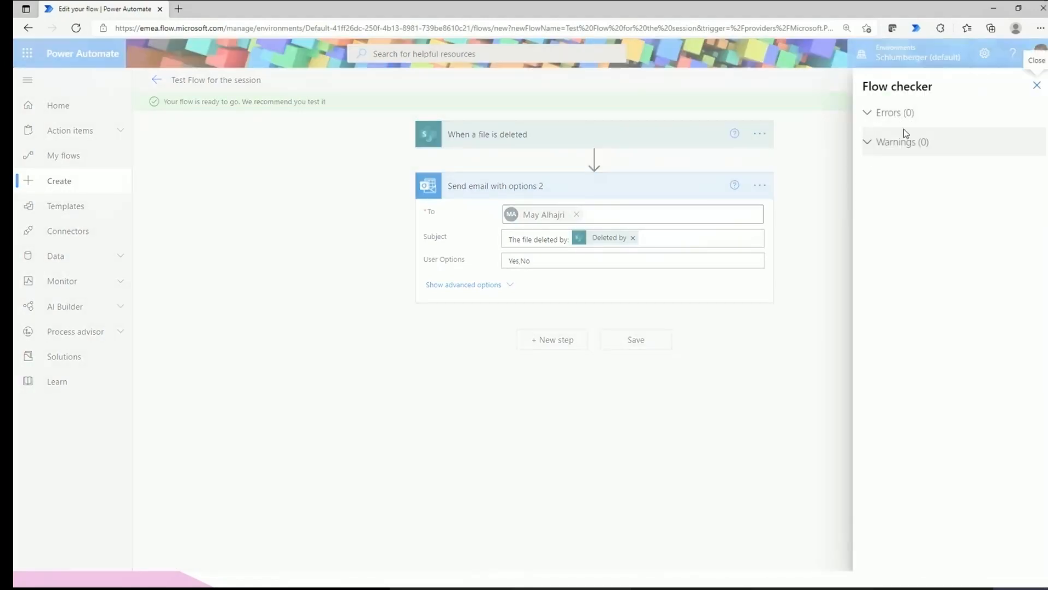
left_click(1037, 86)
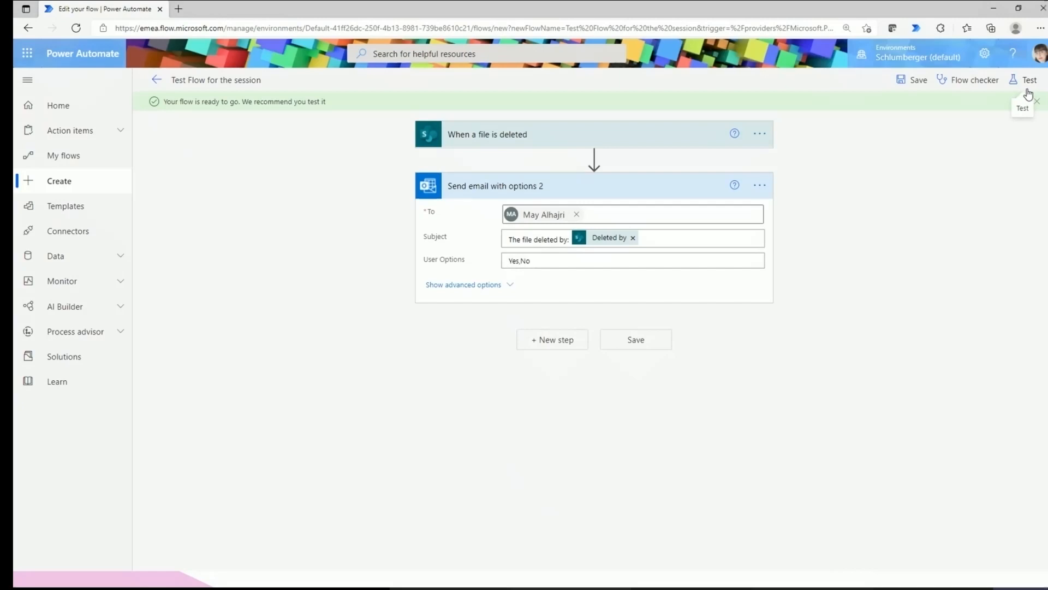
left_click(1026, 89)
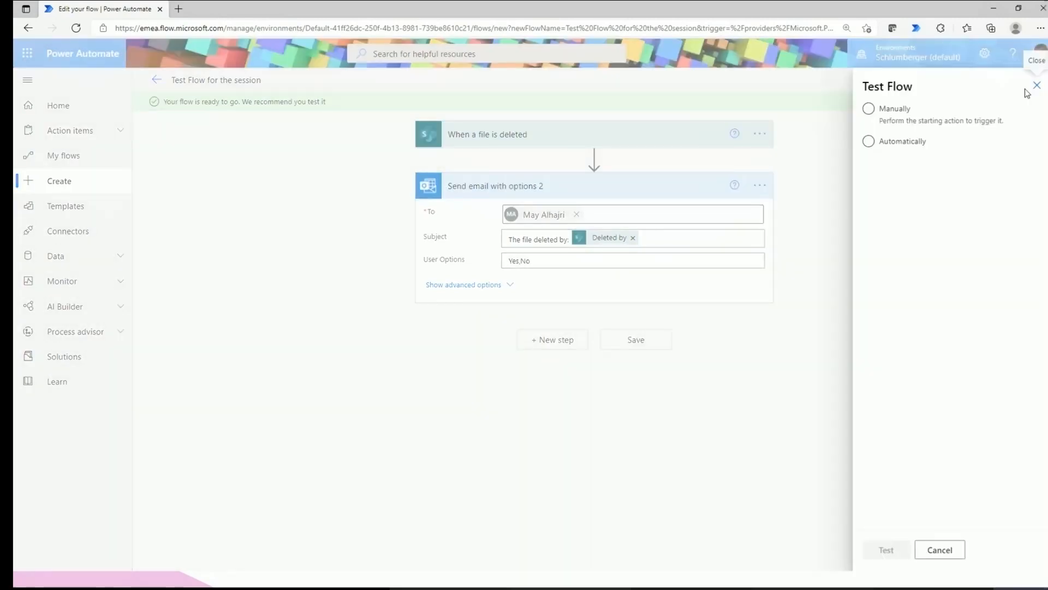
left_click(1037, 86)
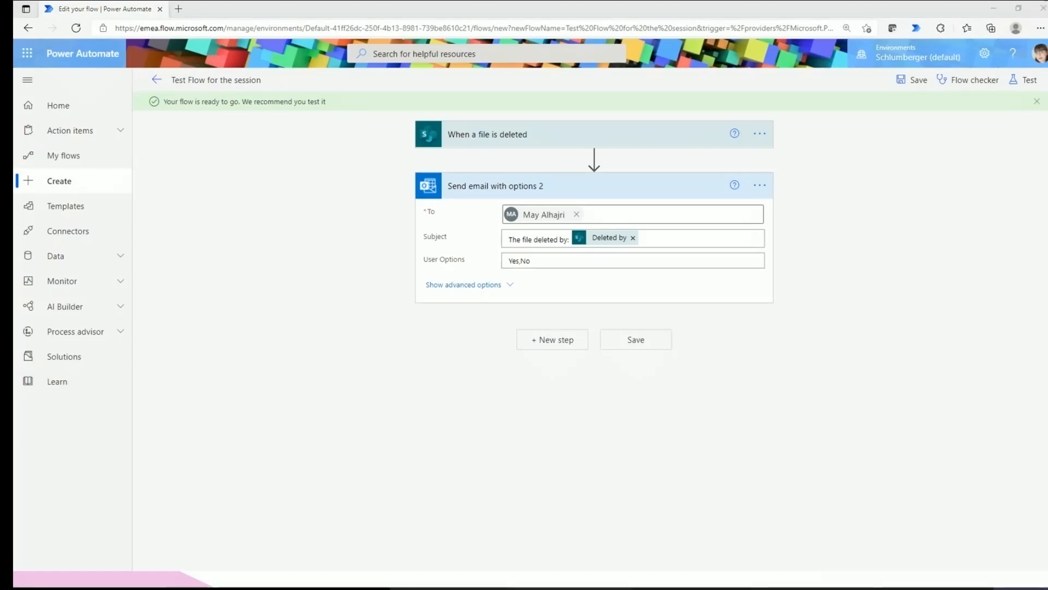
left_click(144, 506)
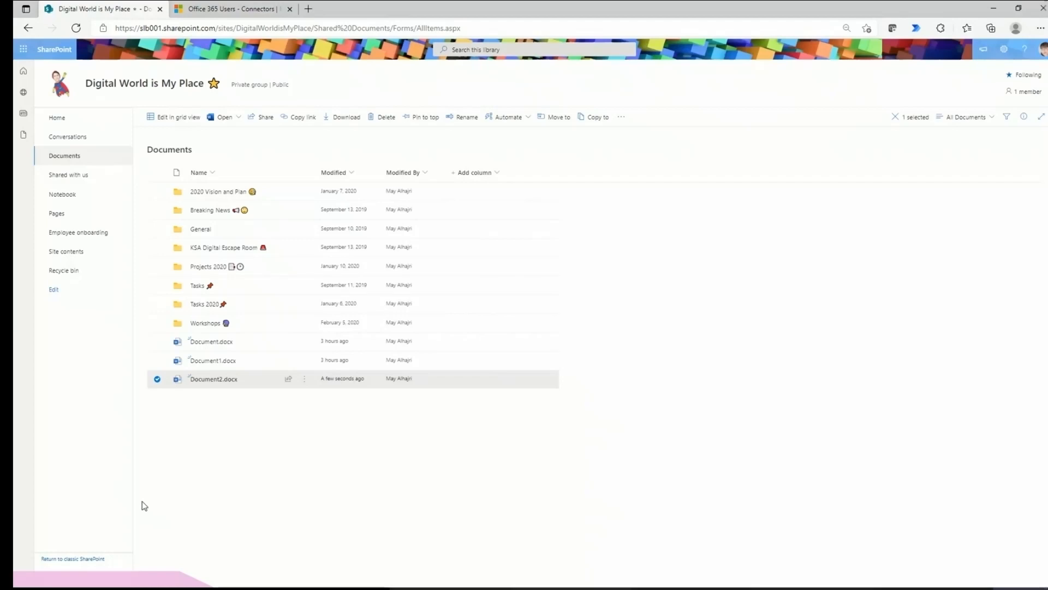
Reload the Documents library and delete Document2.docx.
left_click(562, 512)
key("F5")
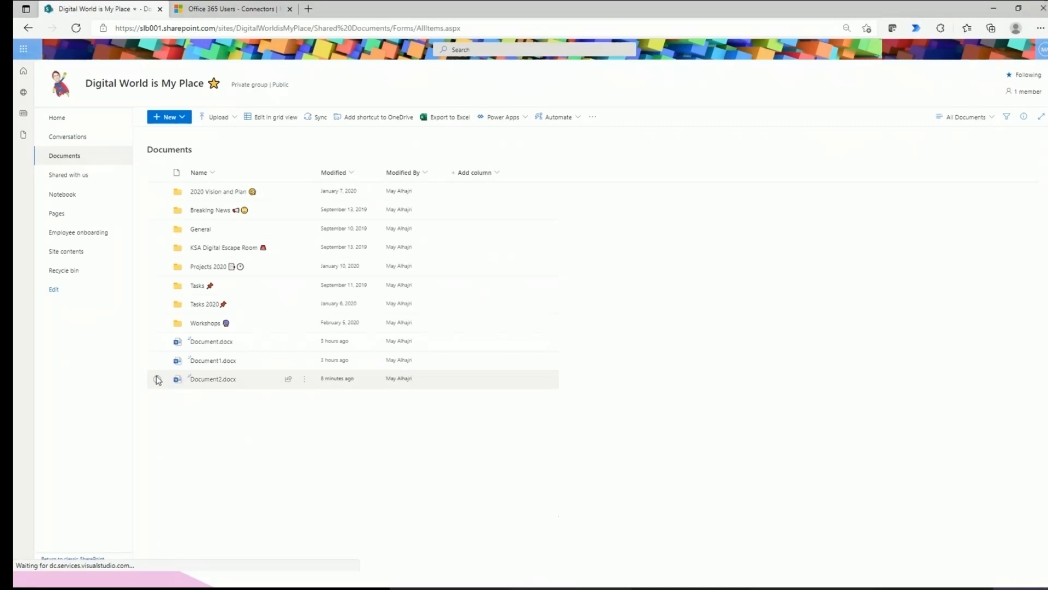
left_click(158, 379)
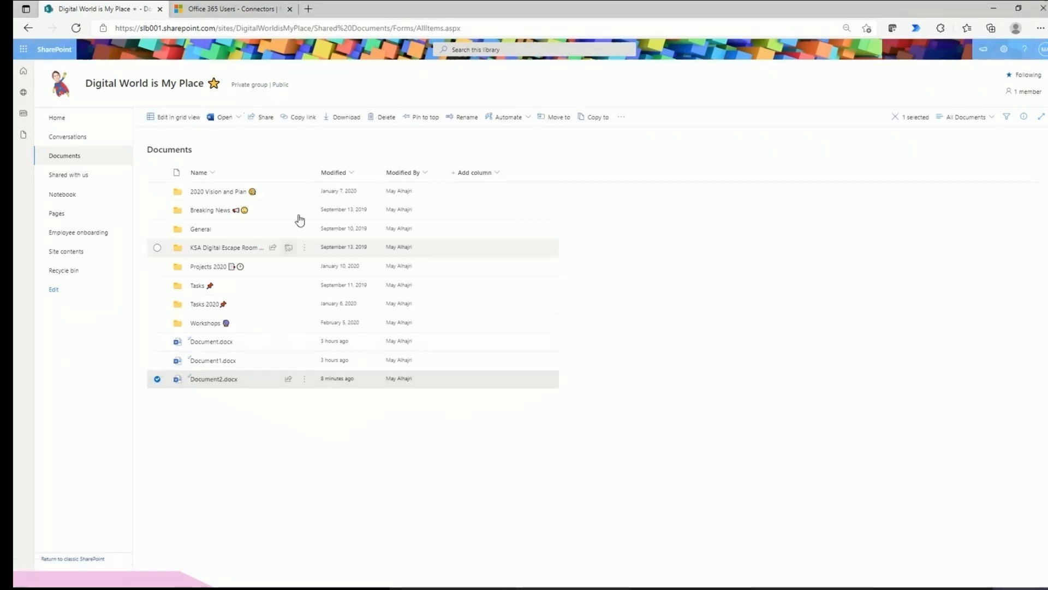
left_click(385, 118)
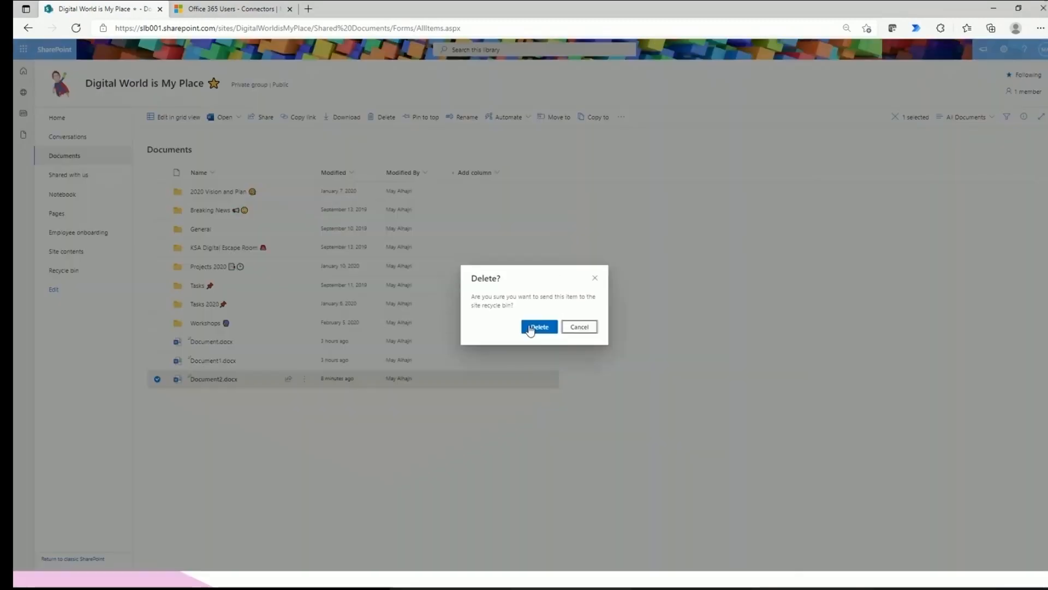
left_click(539, 327)
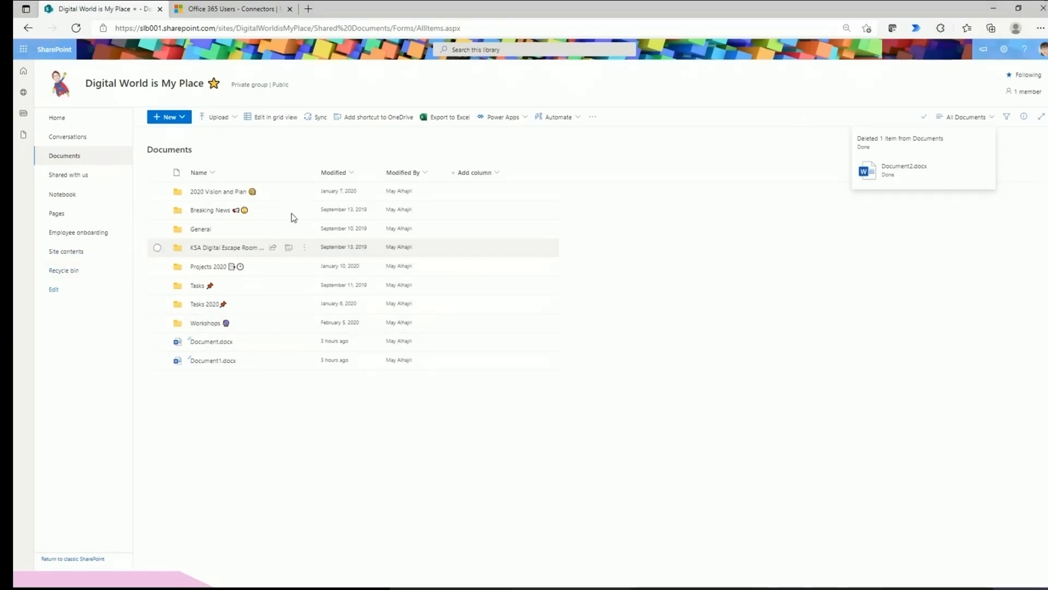
Go to the flow's details page and dismiss the flow-ready message.
left_click(994, 8)
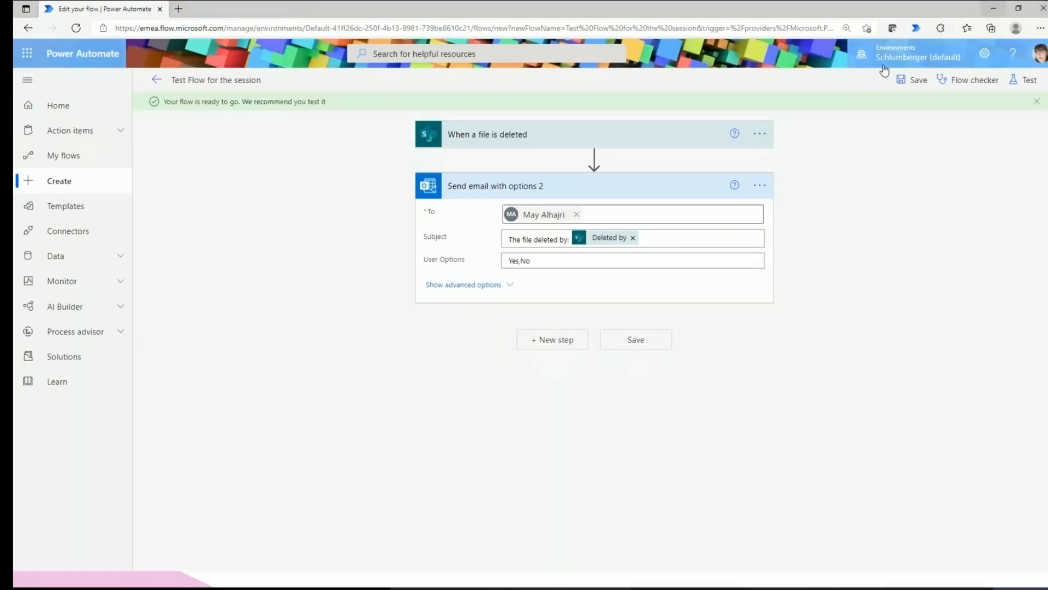
left_click(157, 80)
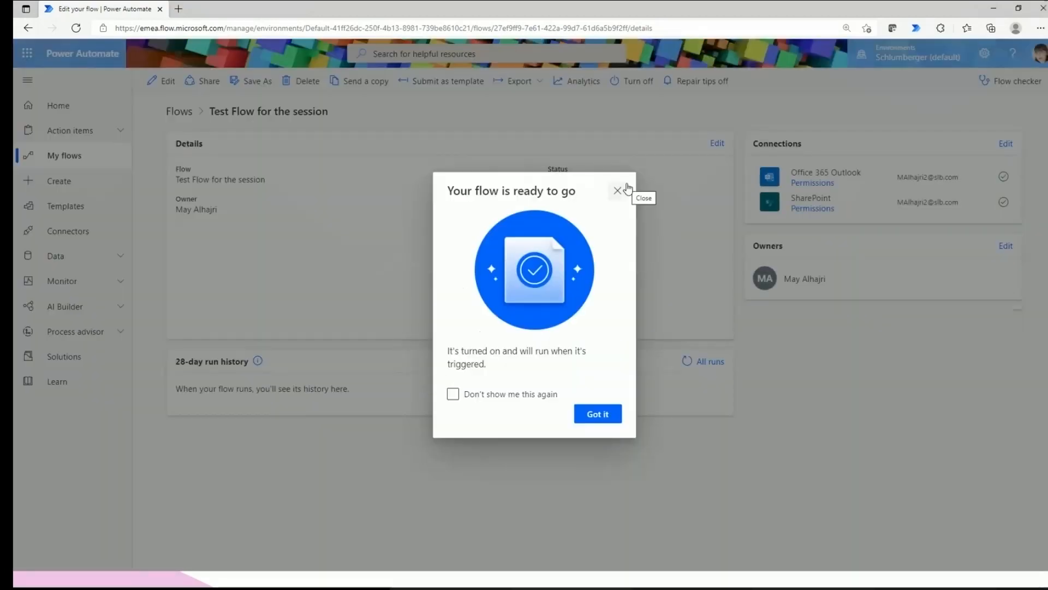
left_click(626, 189)
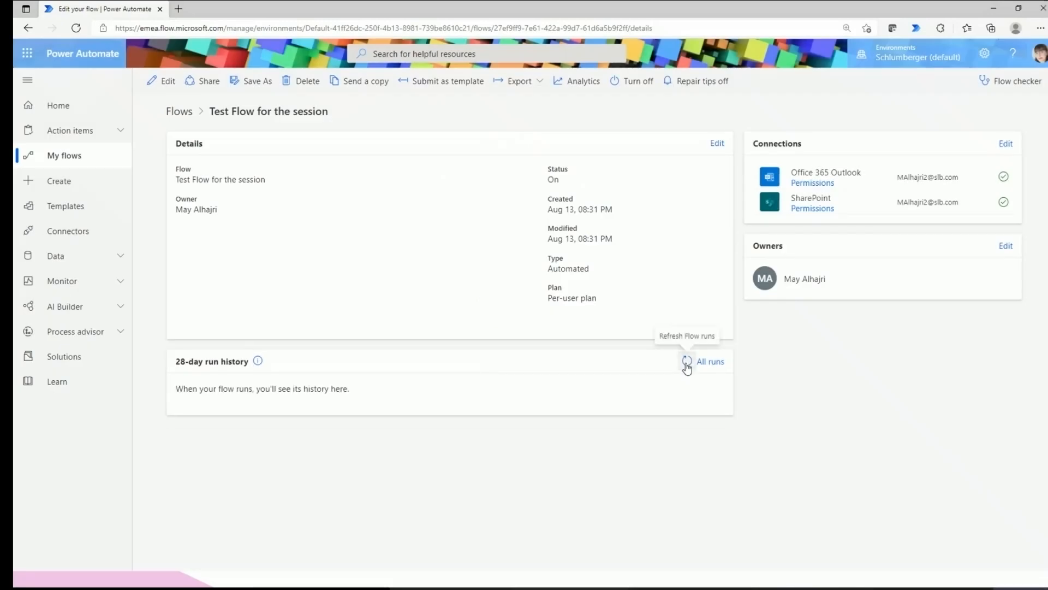
Refresh the run history until the new 08:33 PM run shows Running, then try opening the emailed file.
left_click(687, 363)
left_click(687, 363)
left_click(686, 363)
left_click(687, 362)
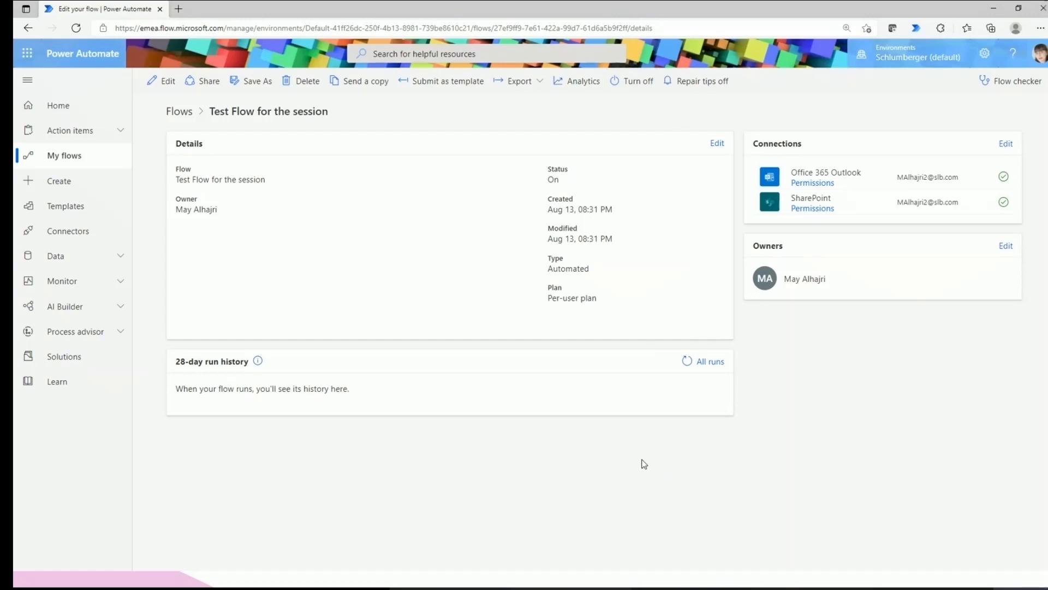
left_click(686, 360)
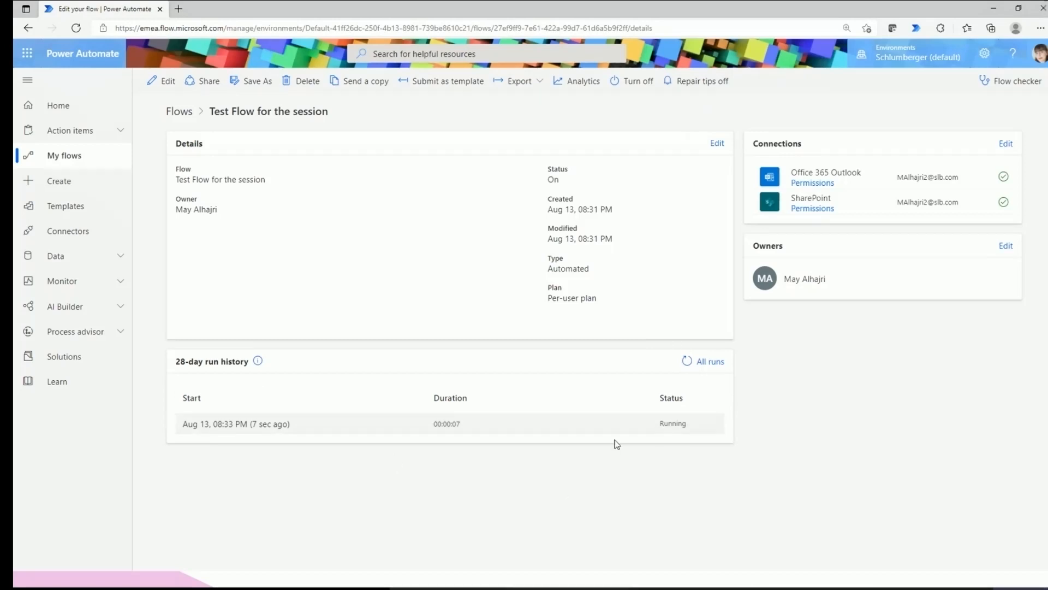
left_click(687, 366)
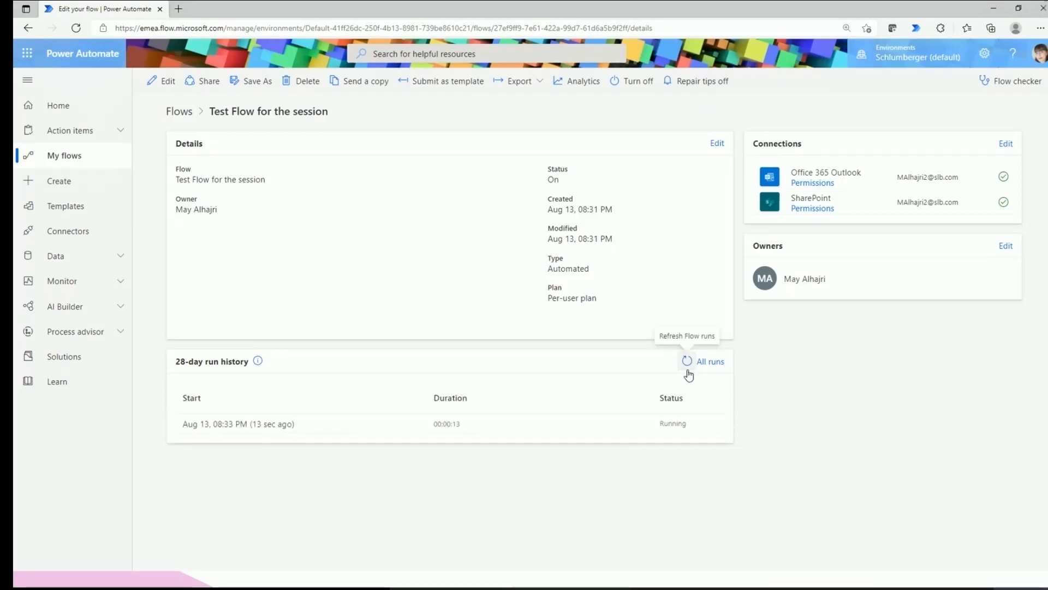
left_click(688, 368)
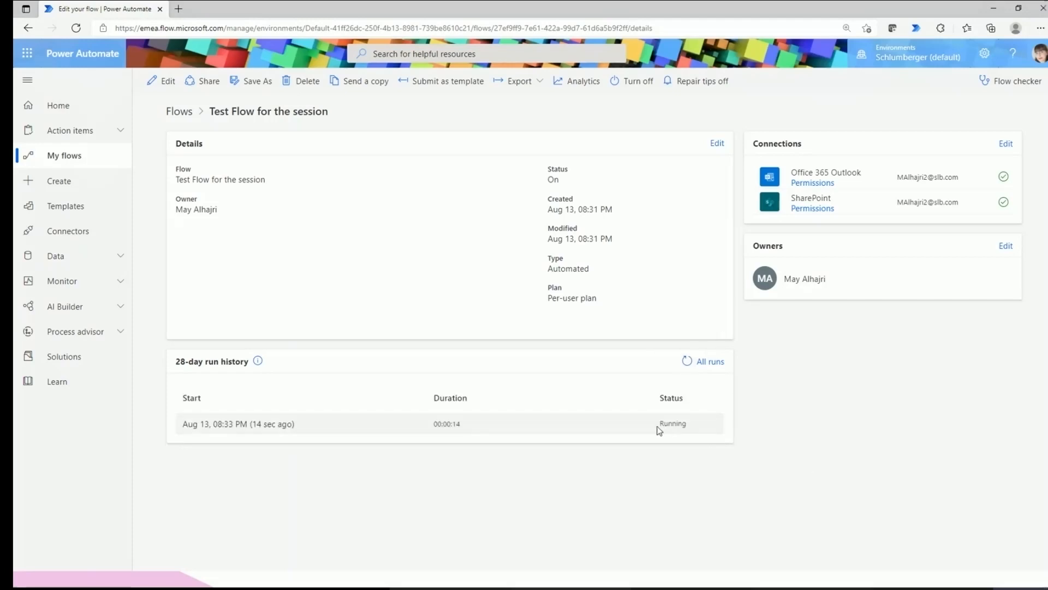
left_click_drag(659, 426, 689, 427)
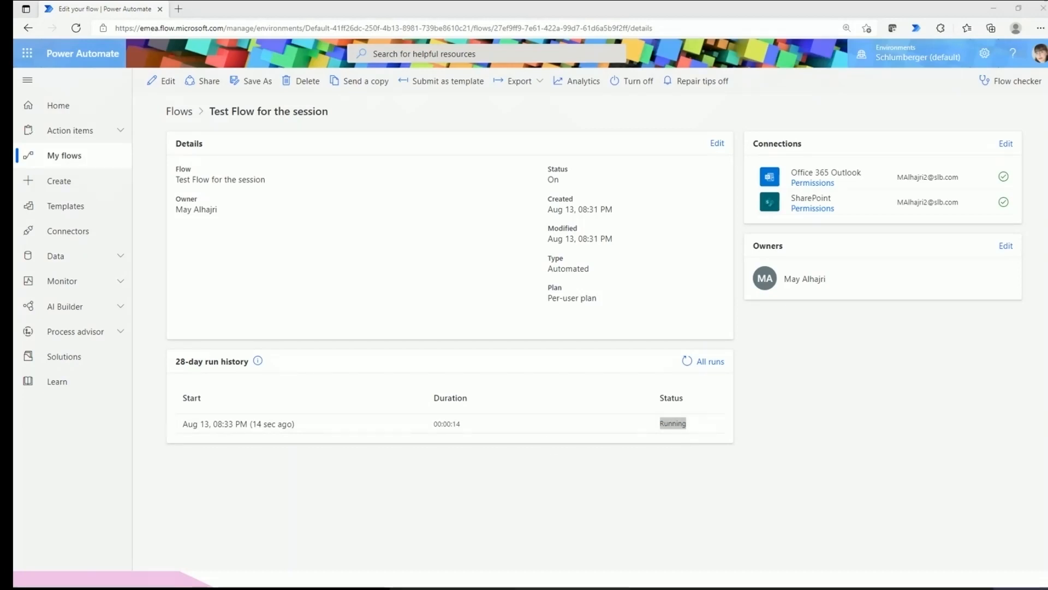
left_click_drag(204, 312, 435, 310)
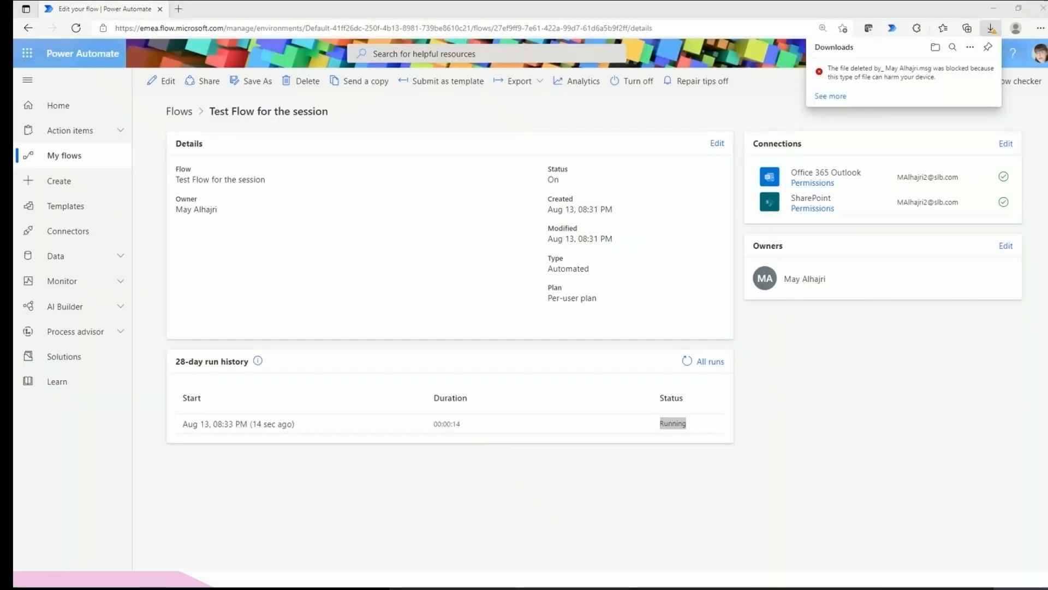
Maximize the flow's email, answer Yes, and return to the flow details tab.
left_click_drag(535, 123, 577, 70)
double_click(576, 69)
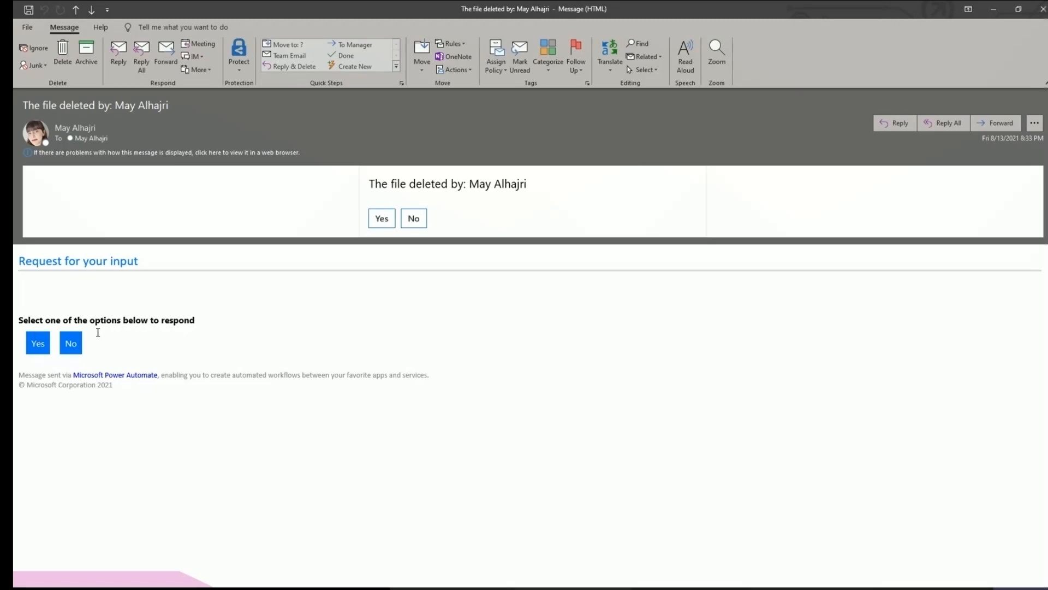
left_click(42, 350)
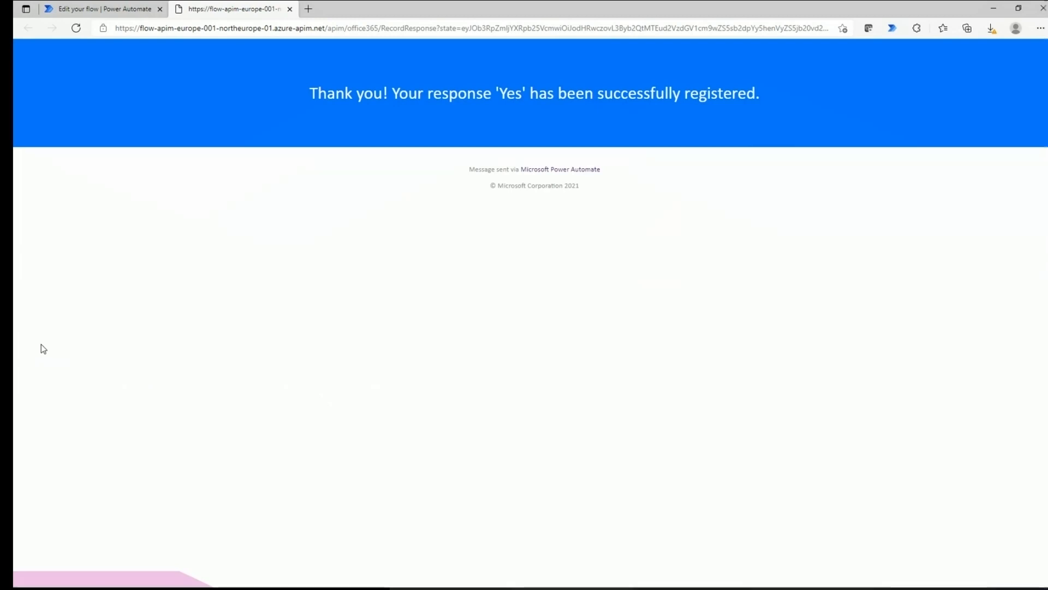
left_click(132, 14)
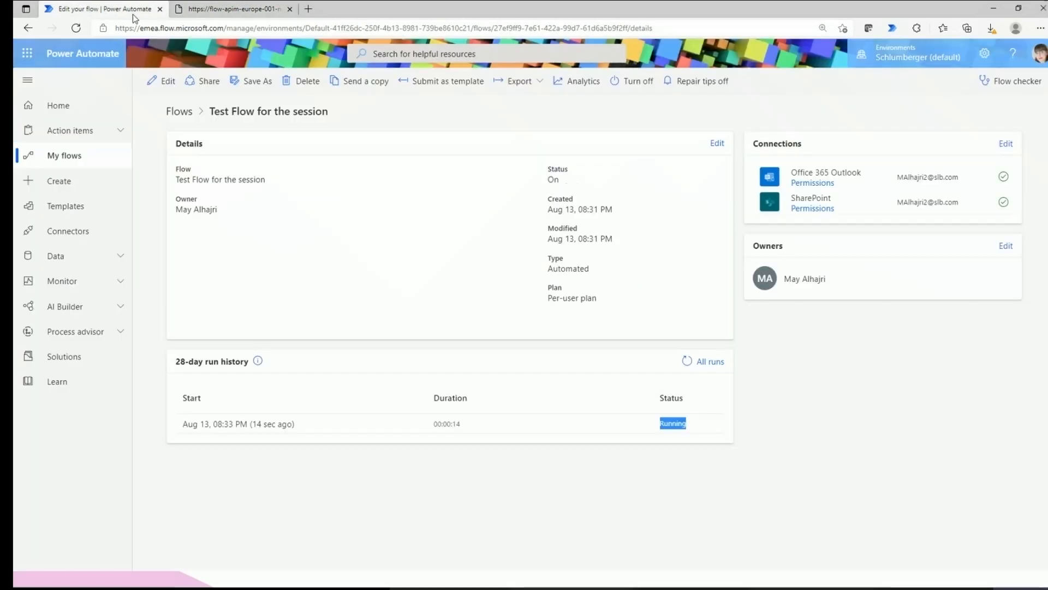
Reload the flow details page and confirm the test run's status reads Succeeded.
left_click(76, 28)
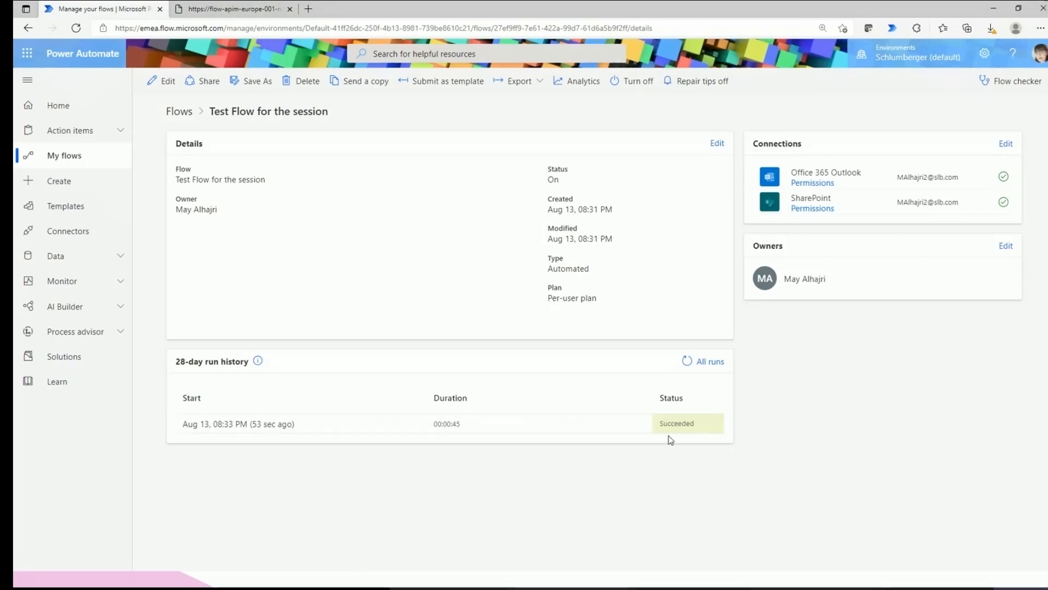
double_click(690, 425)
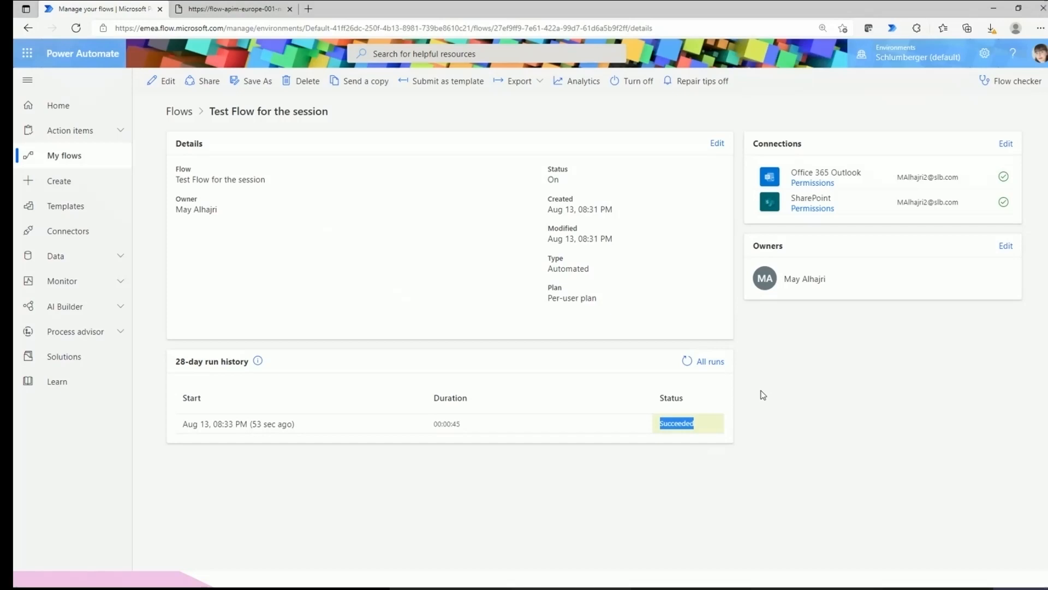
left_click(680, 465)
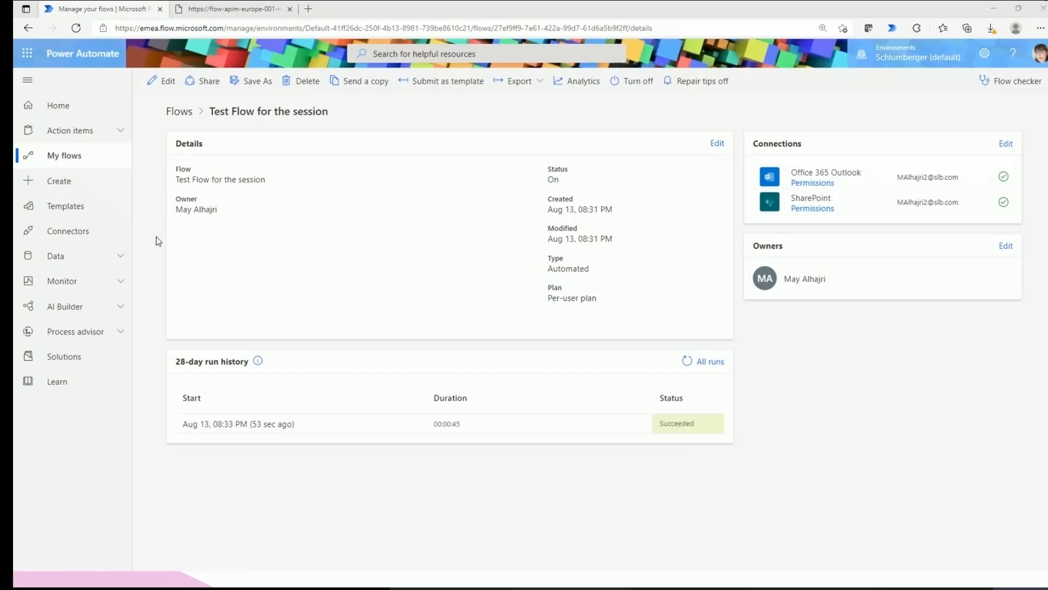
left_click(103, 216)
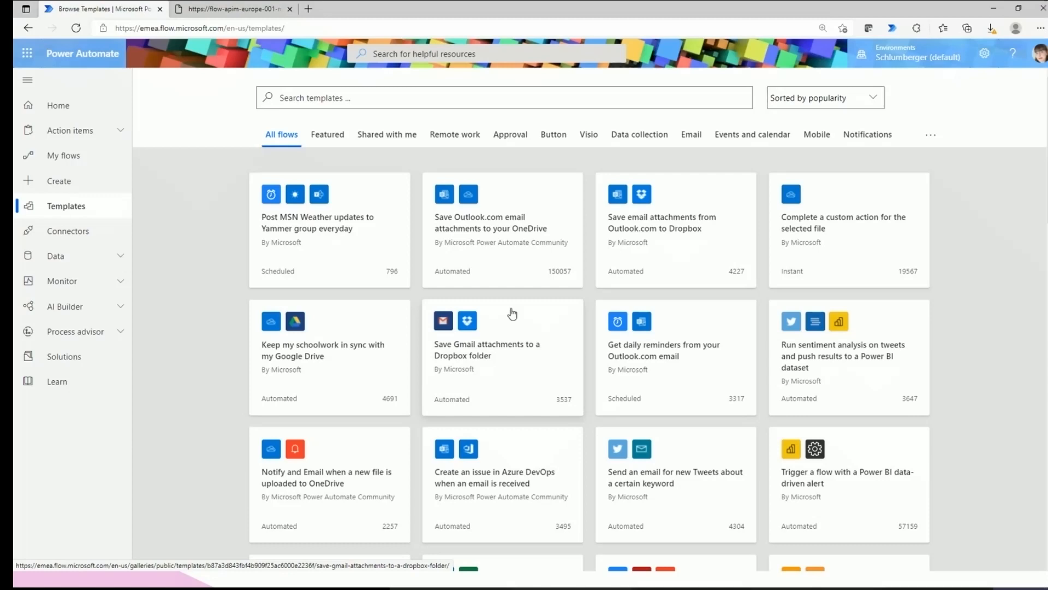
Browse the popularity-sorted Templates gallery, then move on to the Create page.
scroll(584, 346, "down", 7)
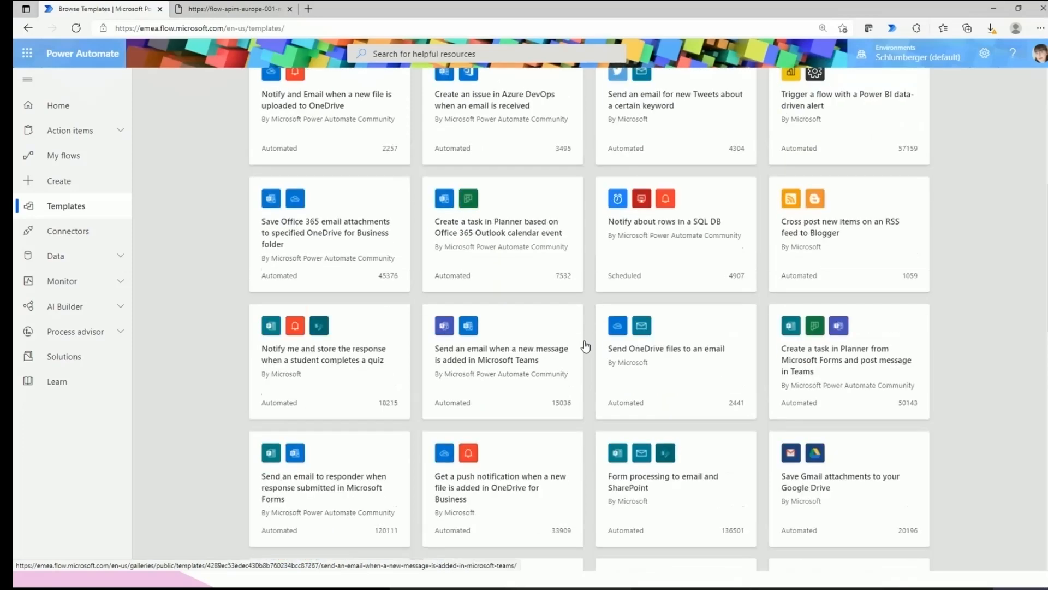
scroll(586, 346, "down", 1)
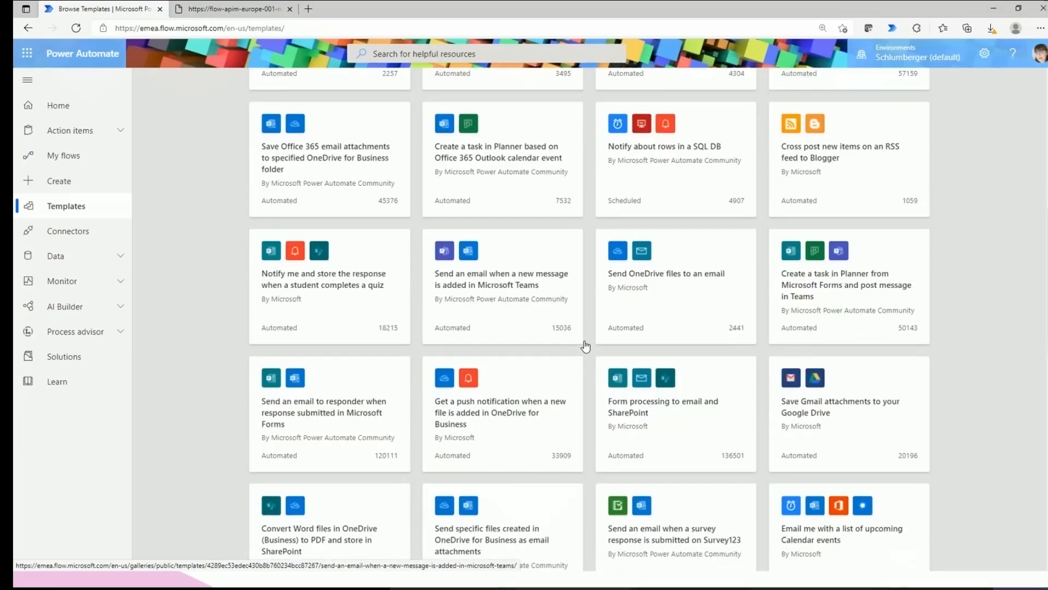
scroll(585, 346, "up", 6)
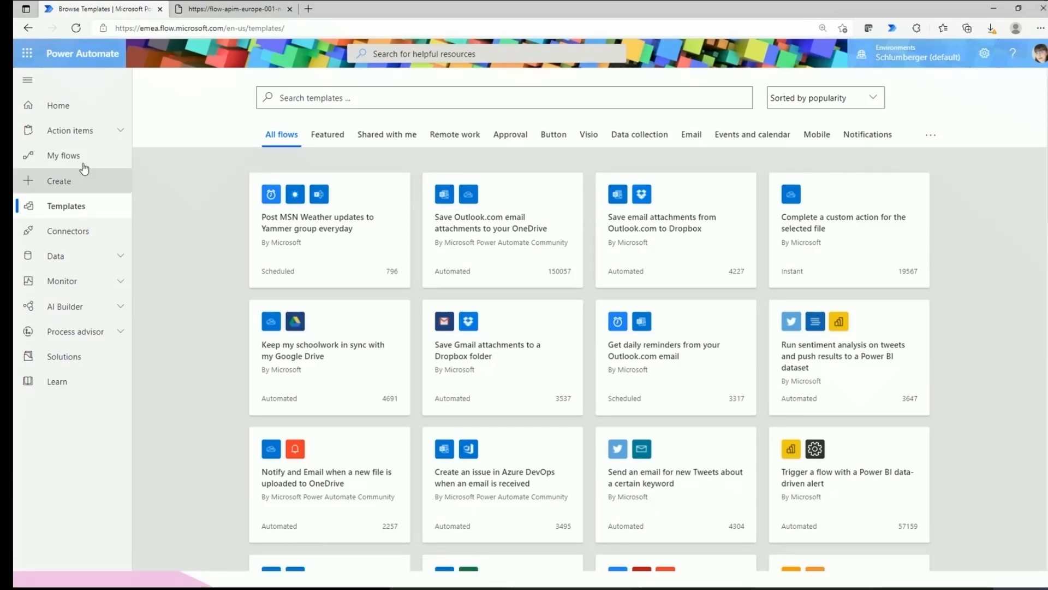
left_click(61, 181)
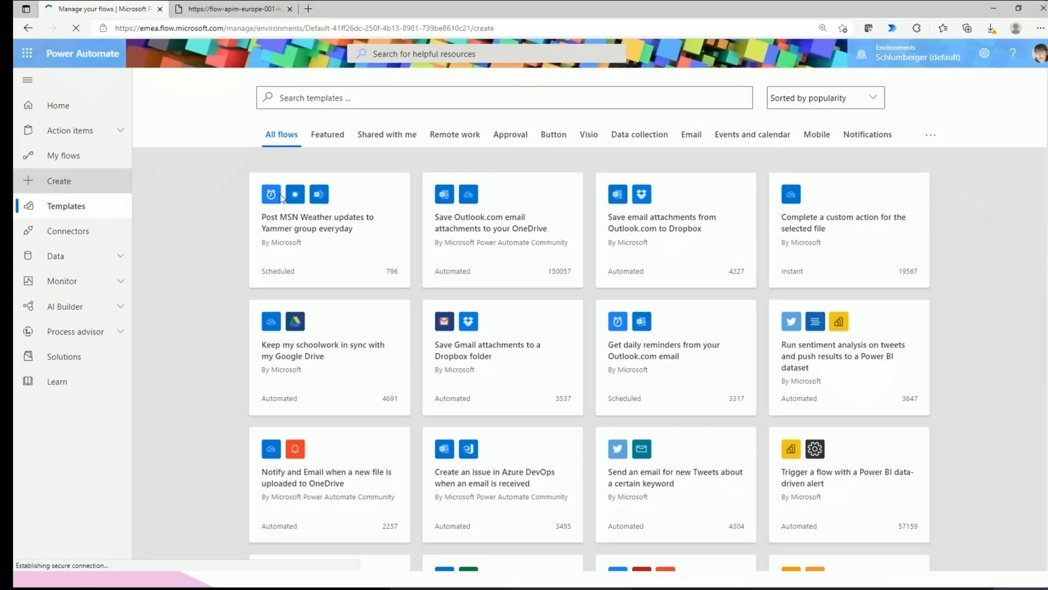
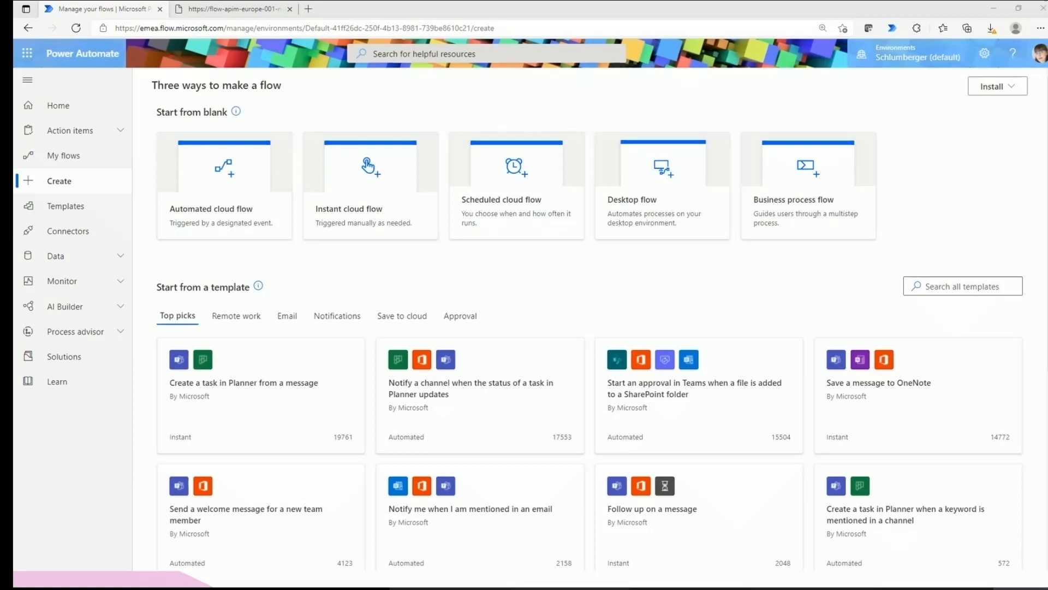
Drag the Chrome window showing the Meetup group page over Power Automate so it fills the screen.
left_click_drag(13, 96, 478, 1)
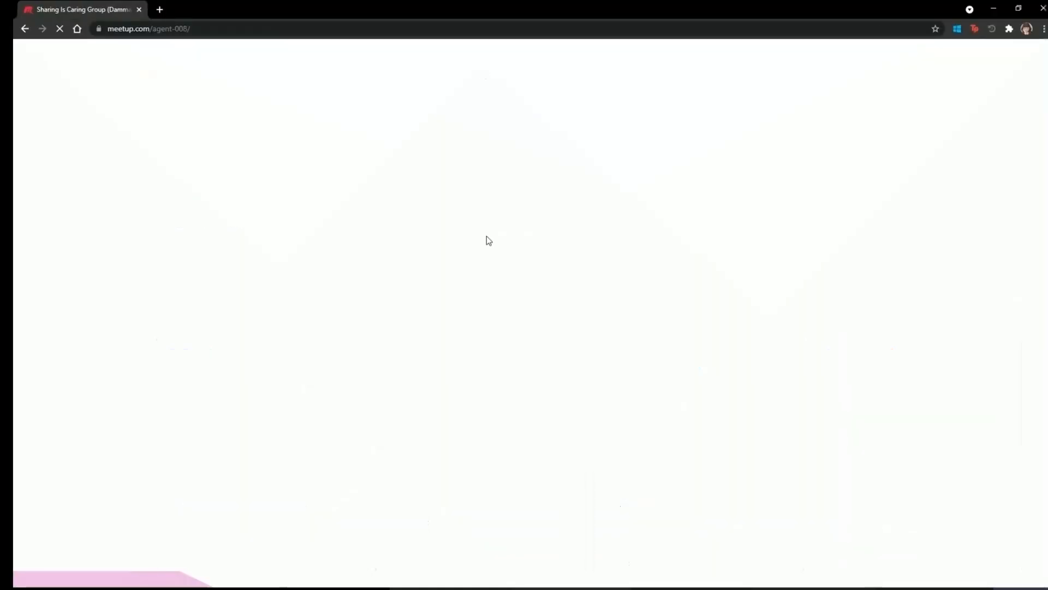
Scroll the Sharing Is Caring upcoming events down to the Aug 27 desktop flow session, then start a new tab.
scroll(482, 248, "down", 2)
scroll(428, 356, "down", 5)
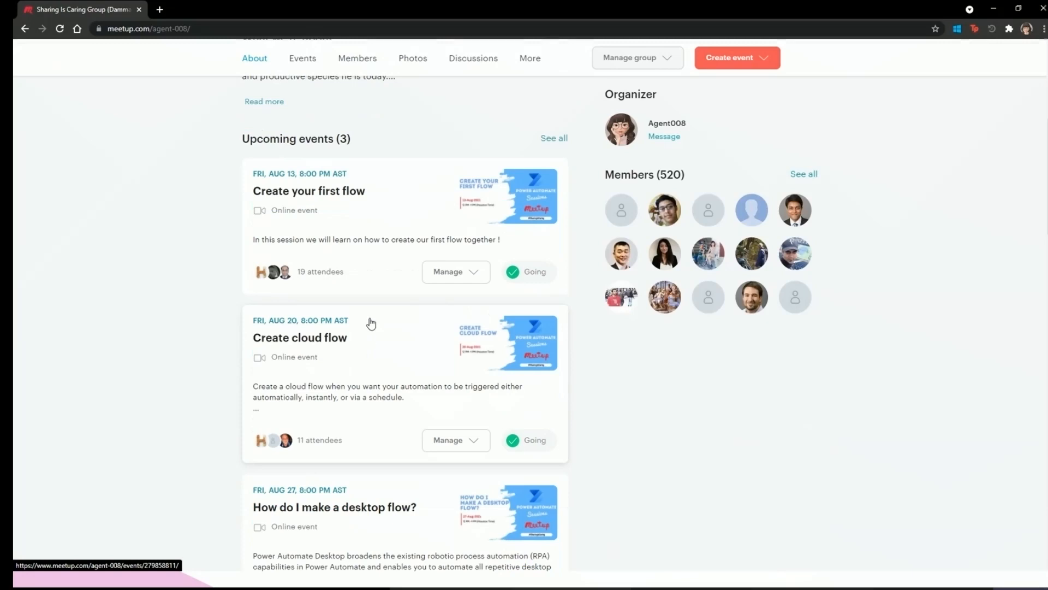
scroll(370, 322, "down", 3)
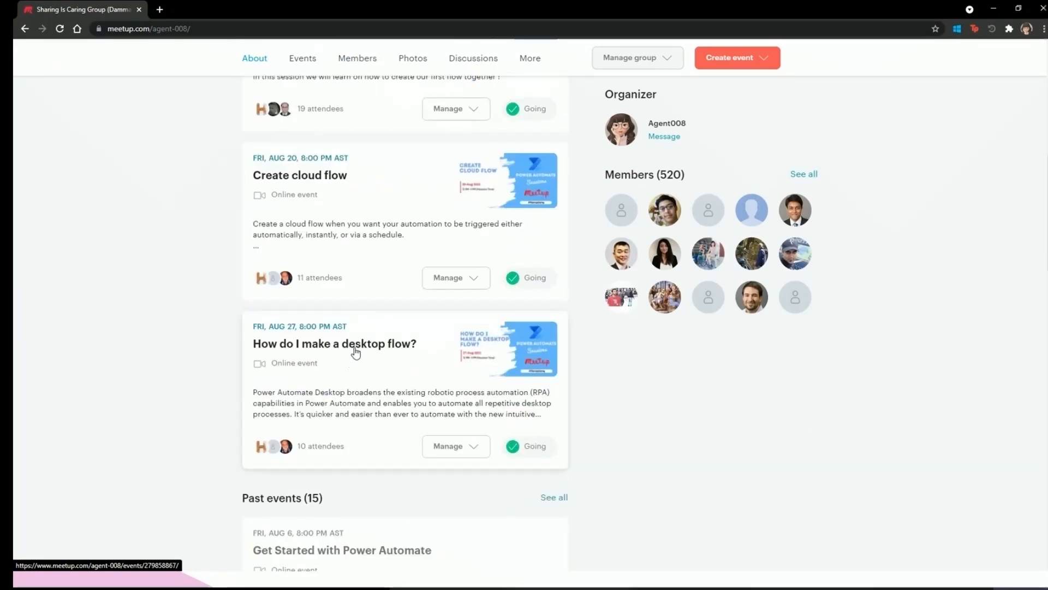
left_click(161, 9)
Go to agent008.org in the new tab and glance over its home page.
type("a")
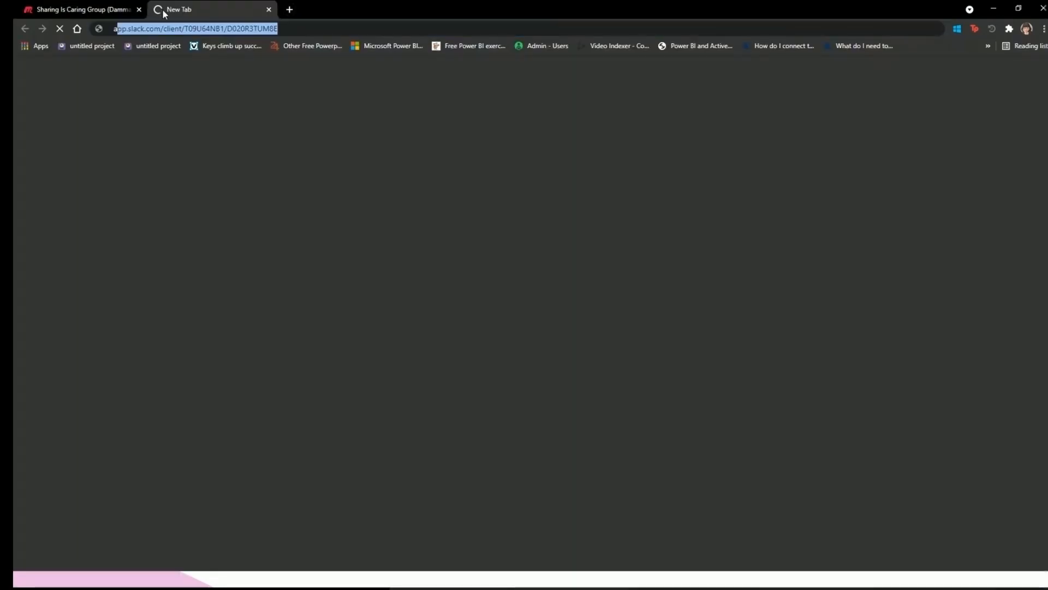
type("ge")
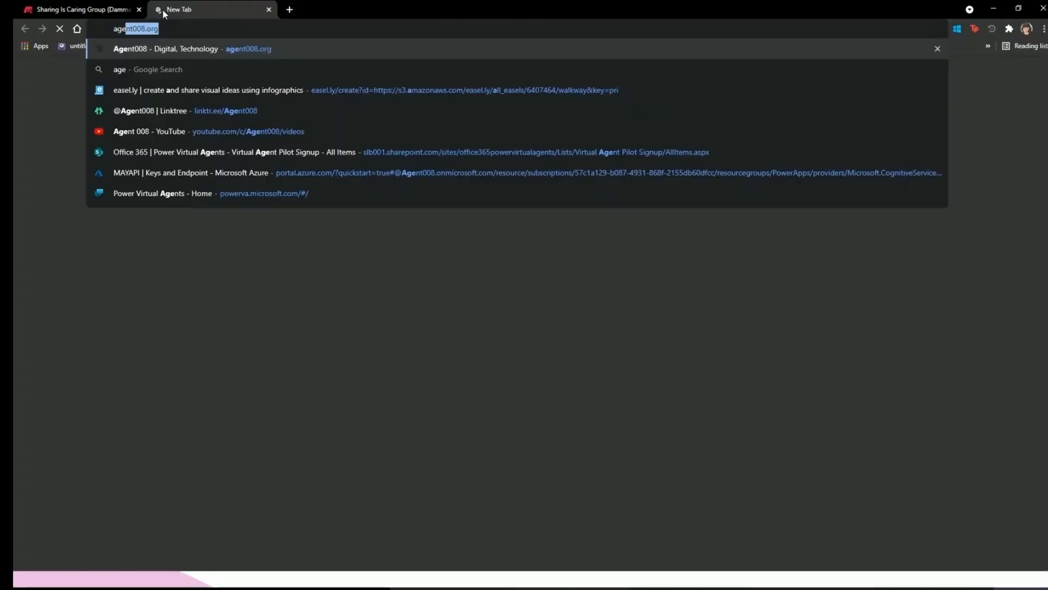
key("Return")
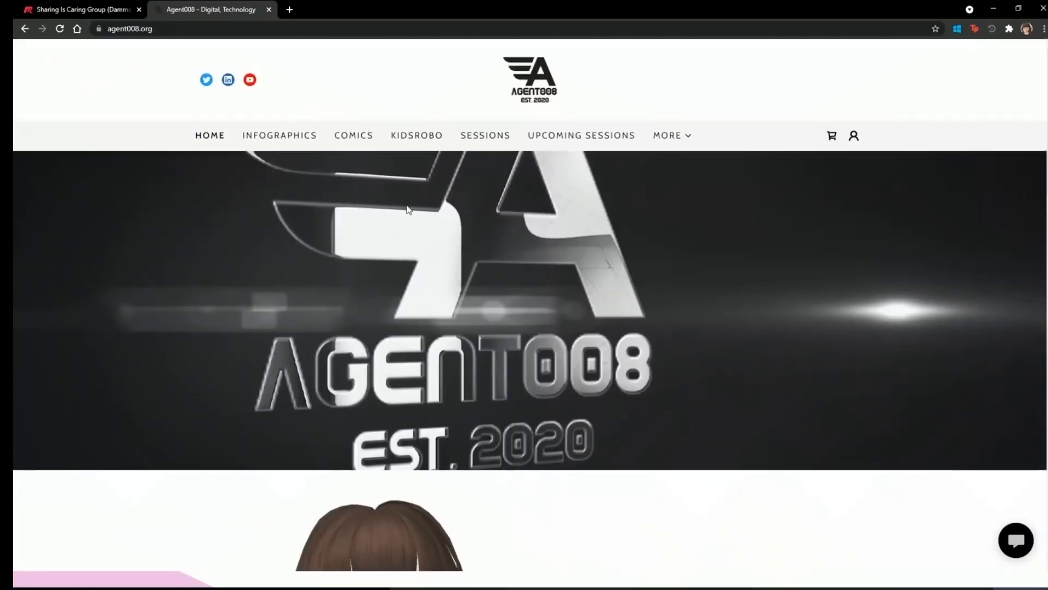
scroll(466, 139, "down", 3)
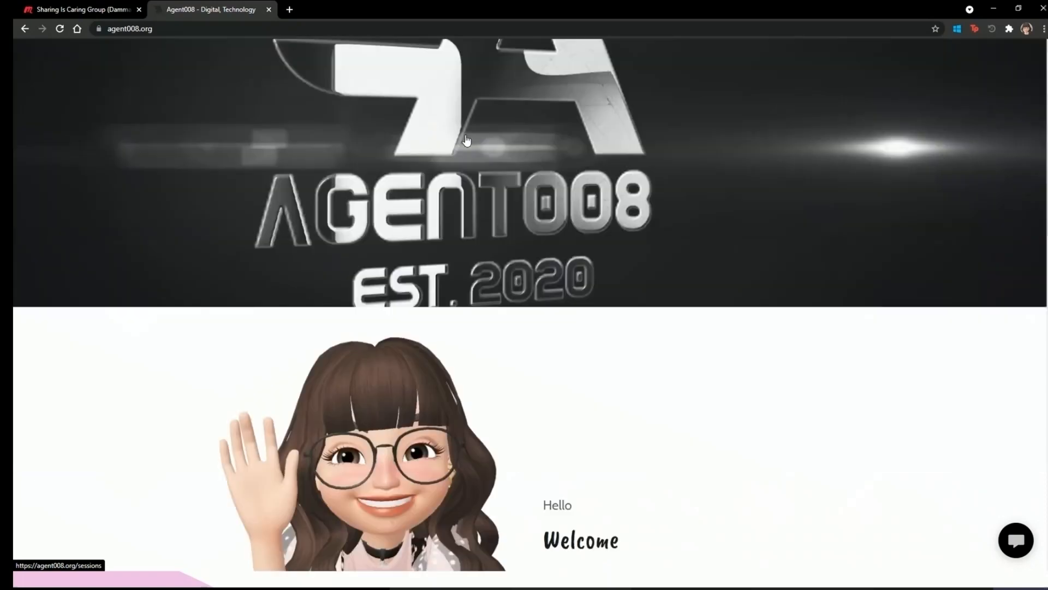
scroll(466, 136, "up", 3)
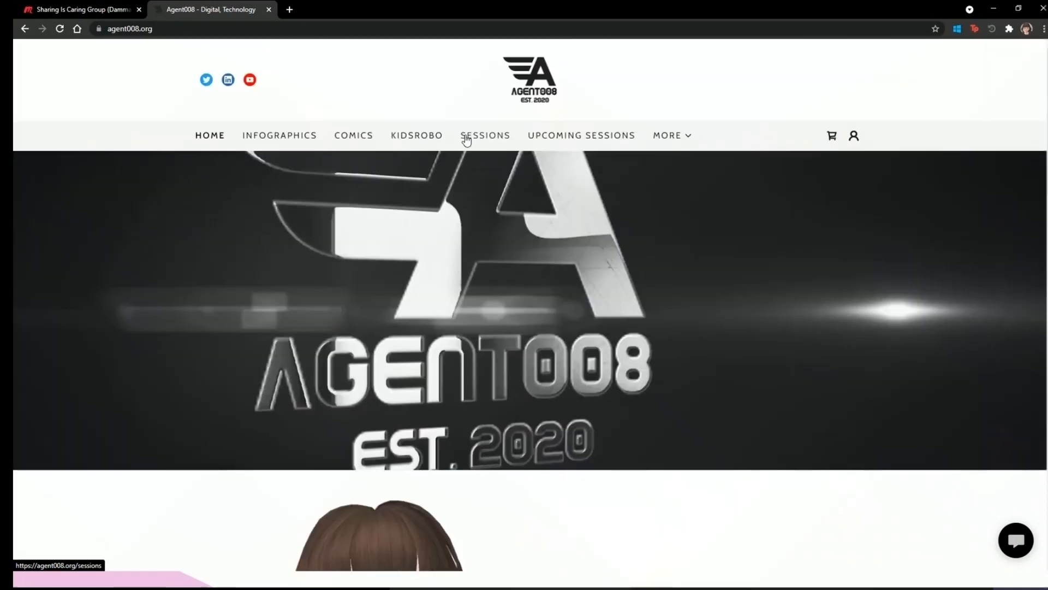
Browse the Infographics page from Microsoft Exams Preparation Steps down to Brand vs Product.
left_click(306, 138)
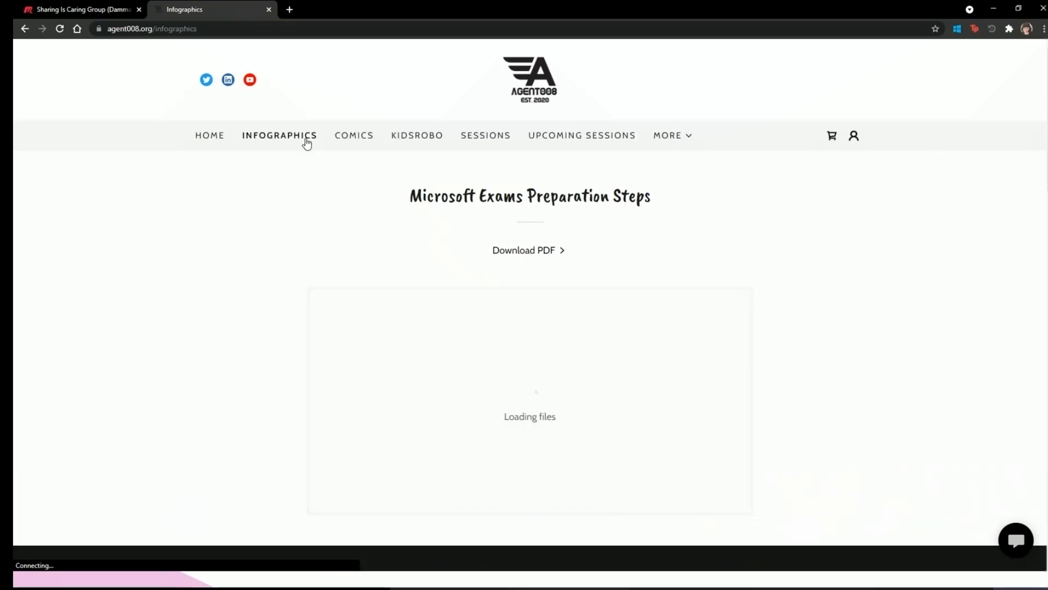
scroll(492, 250, "down", 15)
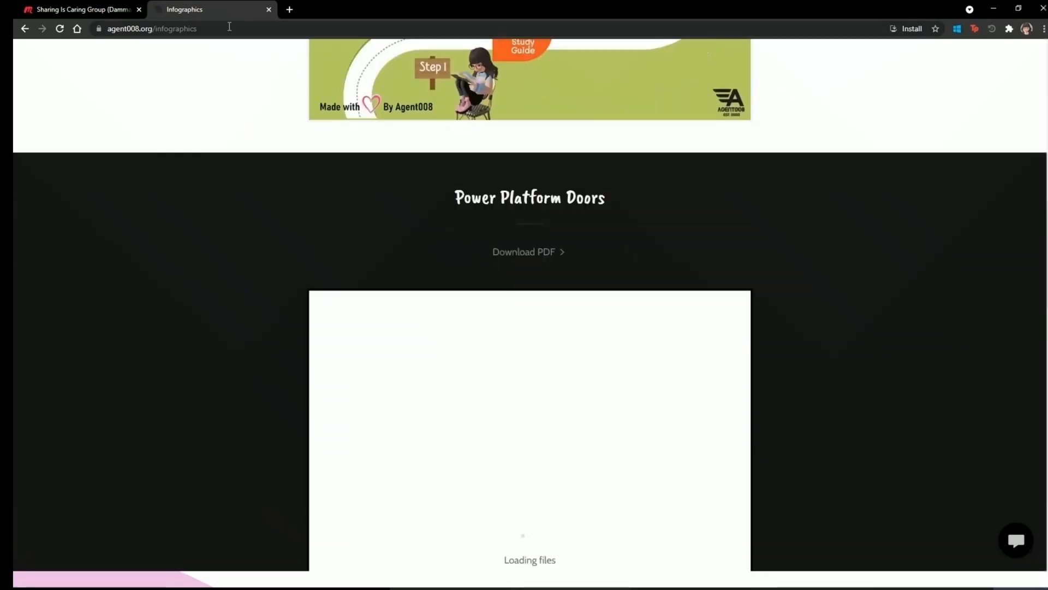
left_click(153, 30)
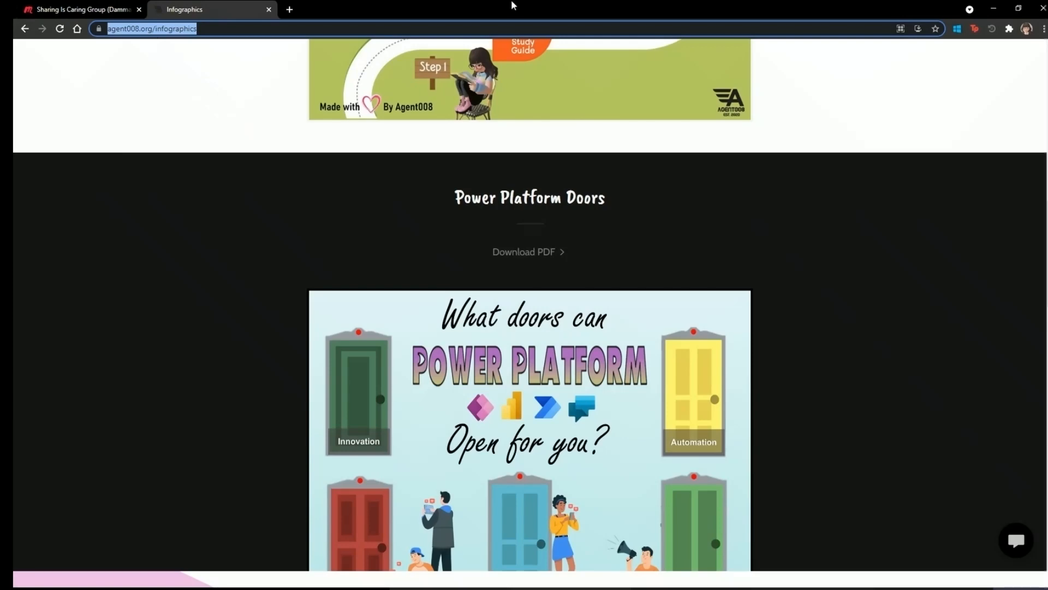
left_click(841, 299)
scroll(841, 299, "down", 12)
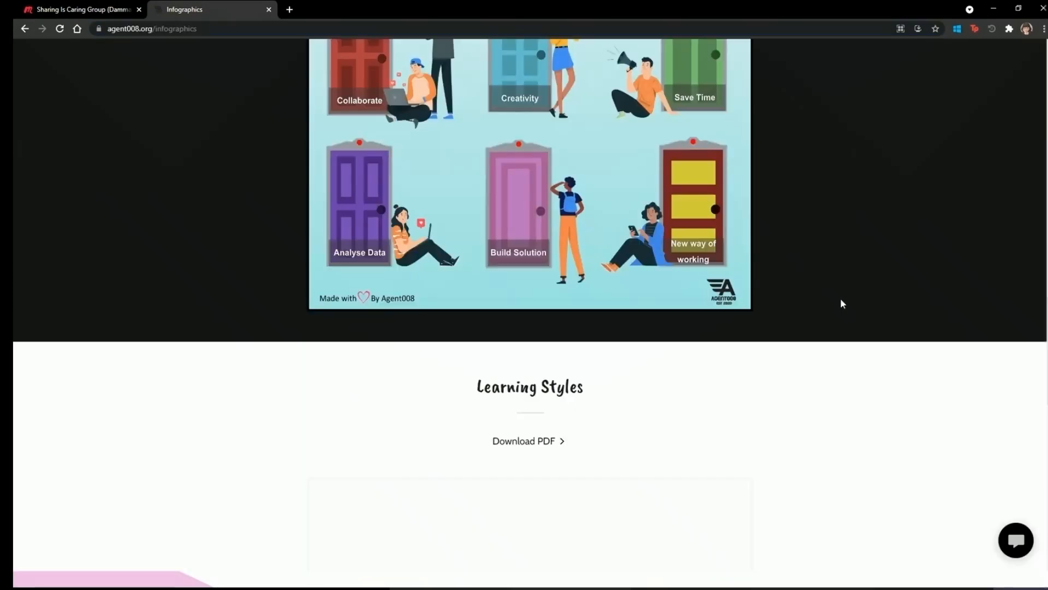
scroll(842, 303, "down", 5)
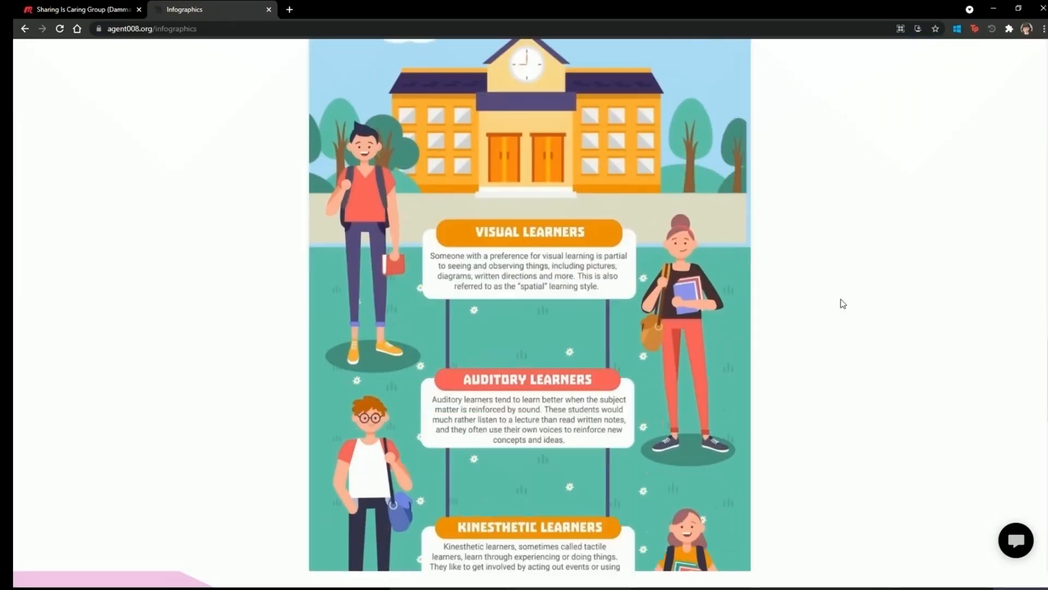
scroll(843, 303, "down", 14)
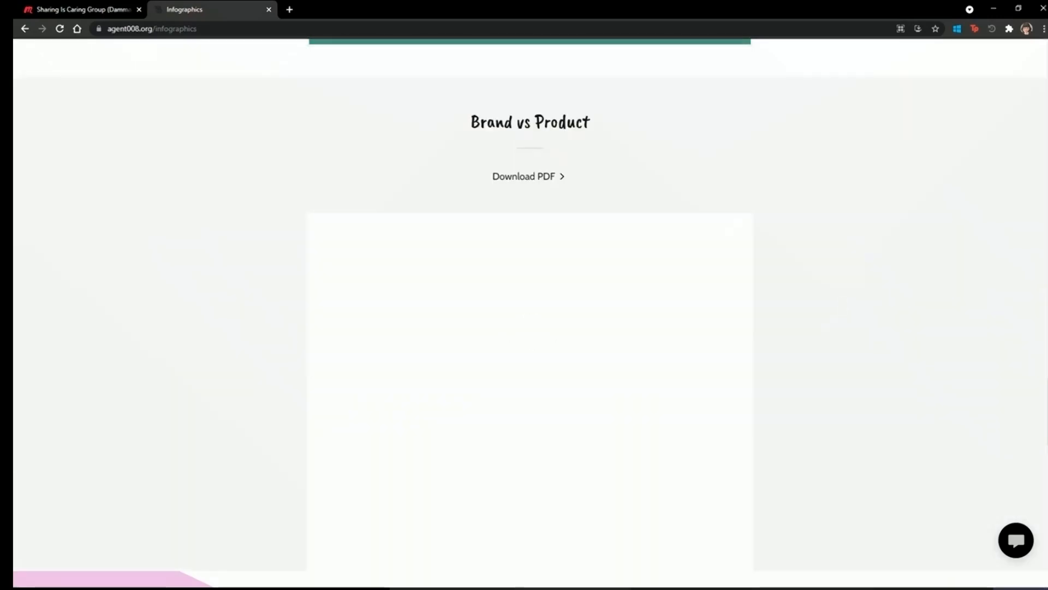
scroll(468, 183, "up", 20)
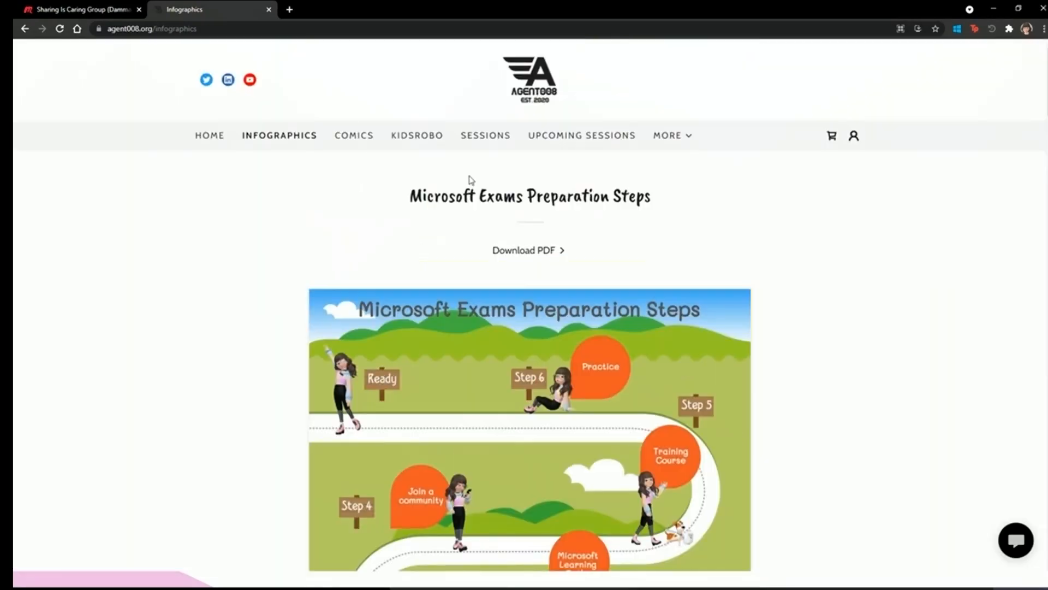
Open Power Platform Comics By Agent008 on Webtoons in a new tab, then return to Infographics.
left_click(360, 141)
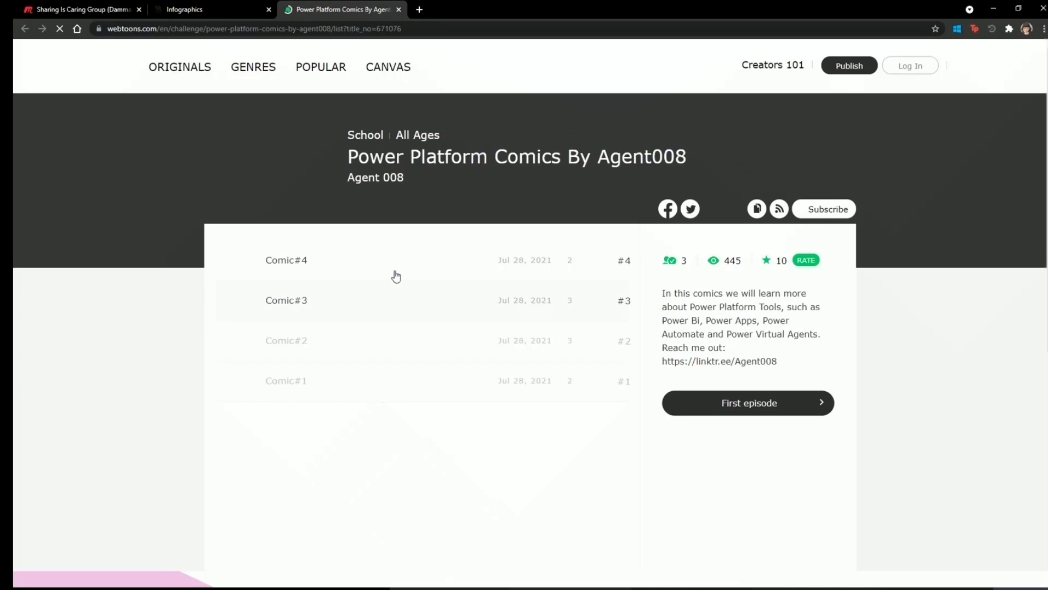
left_click(205, 8)
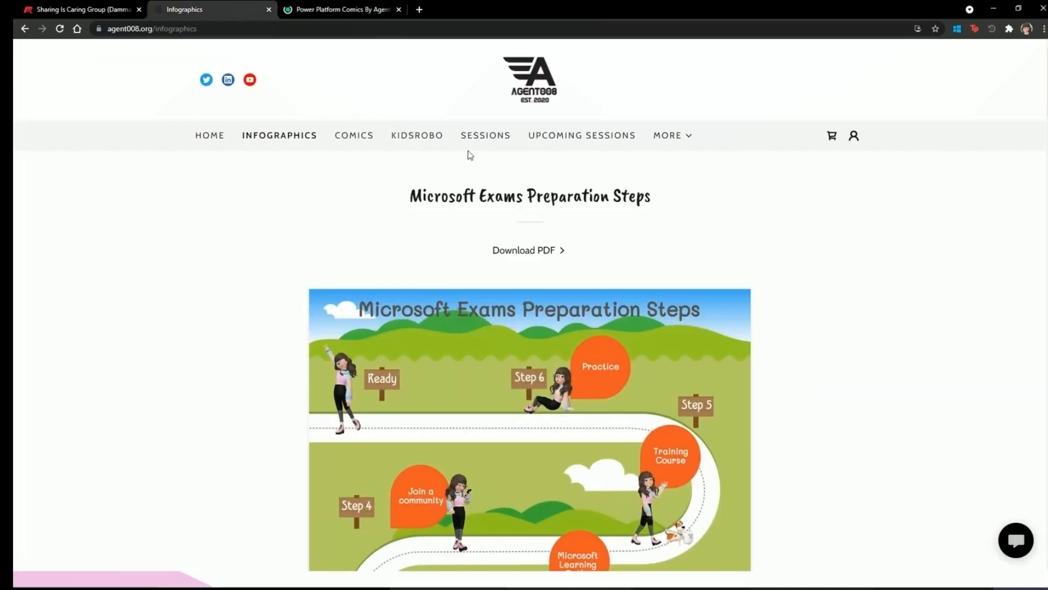
Scroll through the agent008.org Sessions page.
left_click(486, 144)
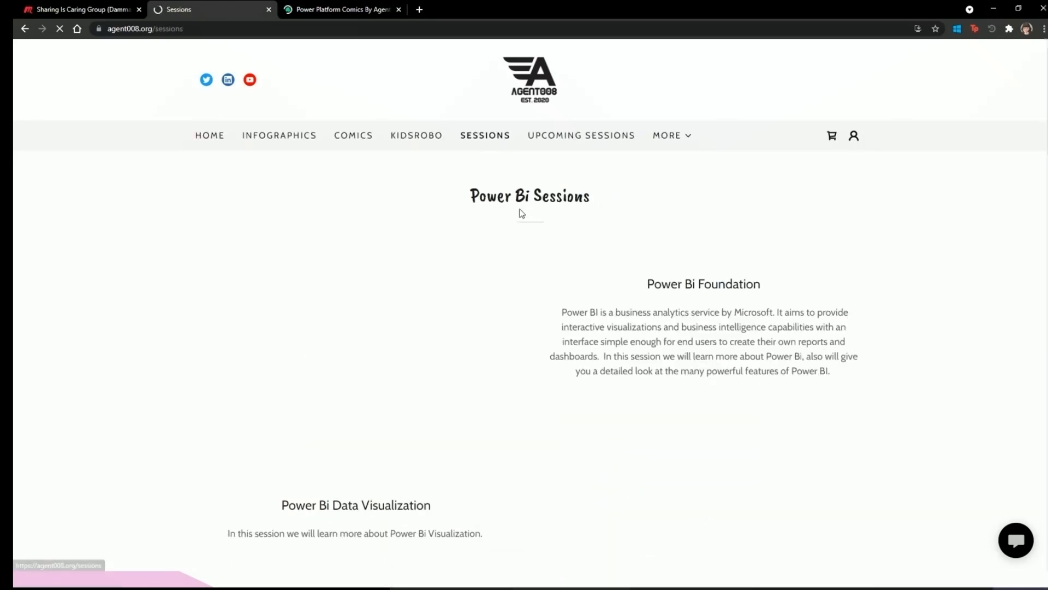
scroll(603, 322, "down", 14)
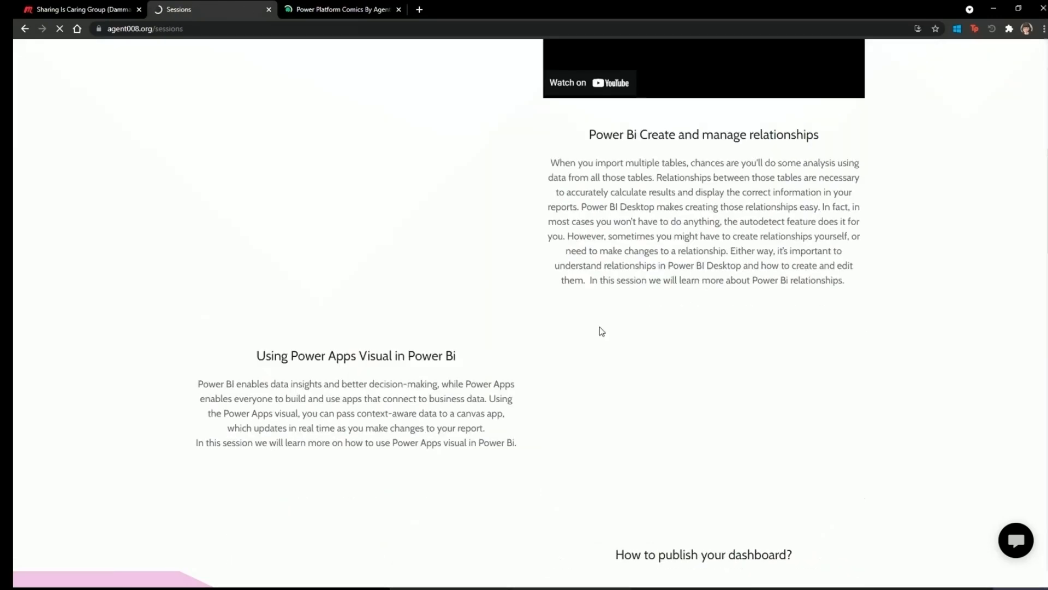
scroll(600, 330, "down", 18)
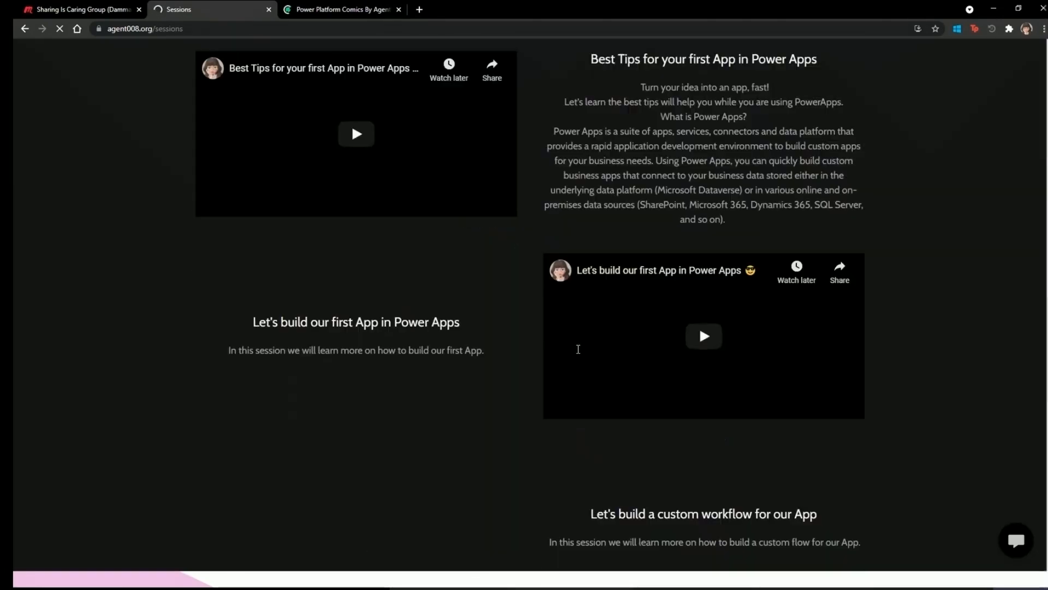
scroll(577, 352, "down", 4)
scroll(578, 394, "up", 8)
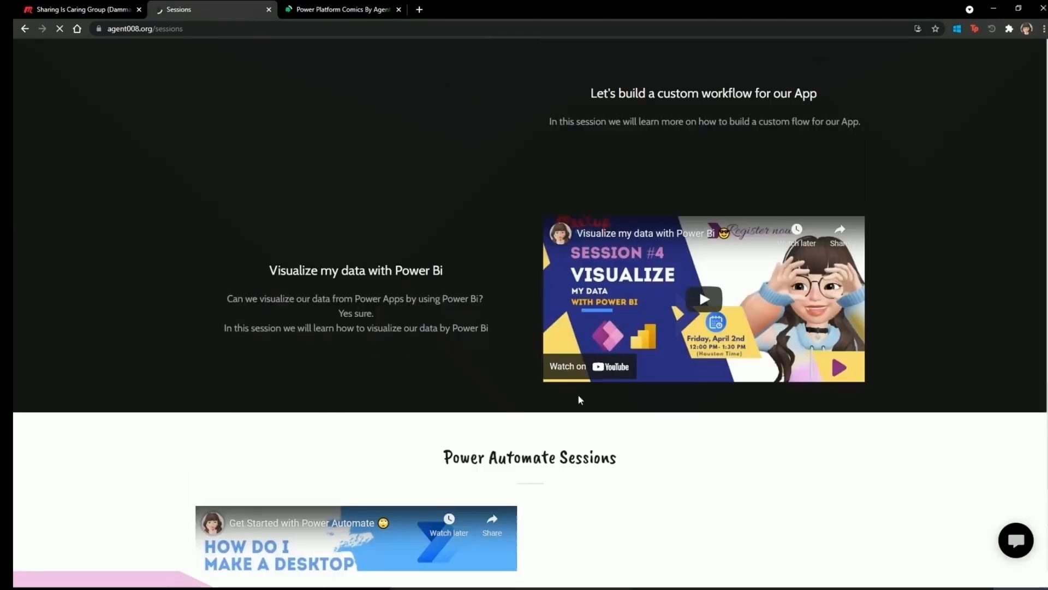
scroll(700, 55, "up", 15)
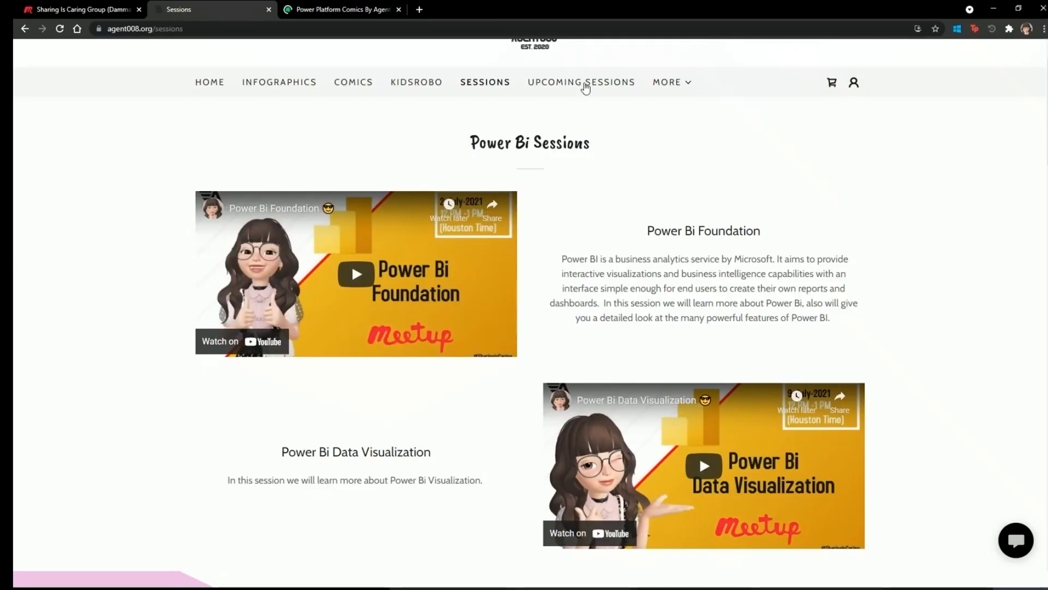
View the Upcoming Sessions page and expand the MORE menu of other site pages.
left_click(587, 87)
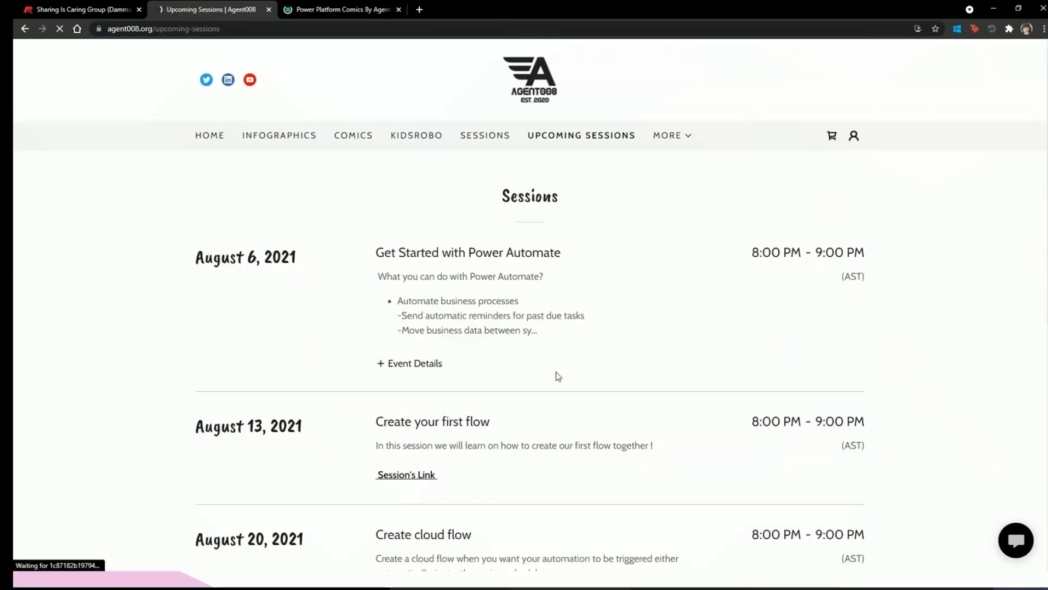
scroll(574, 399, "down", 3)
scroll(573, 397, "up", 3)
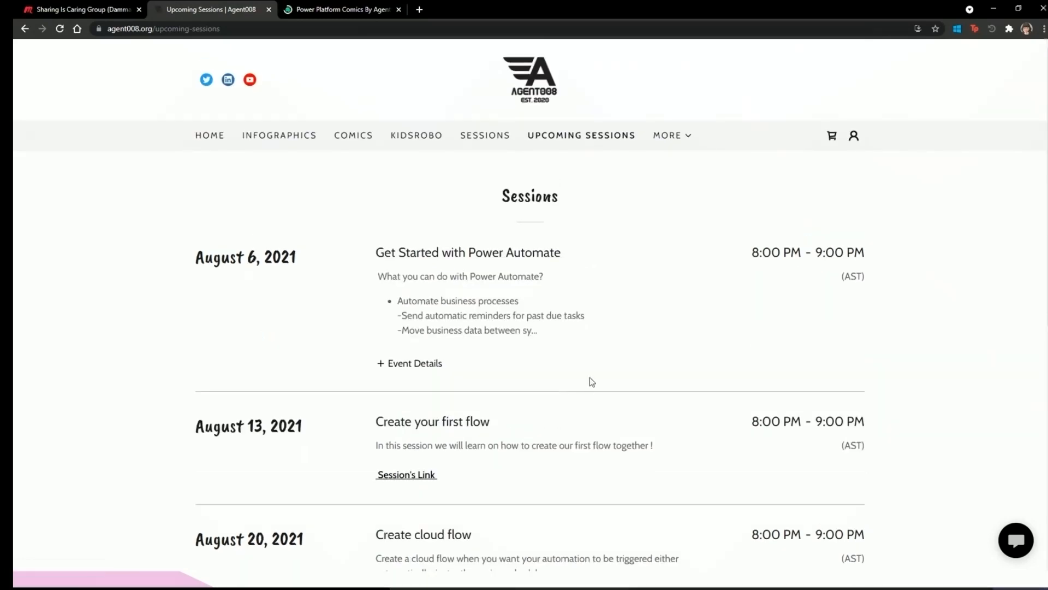
left_click(662, 136)
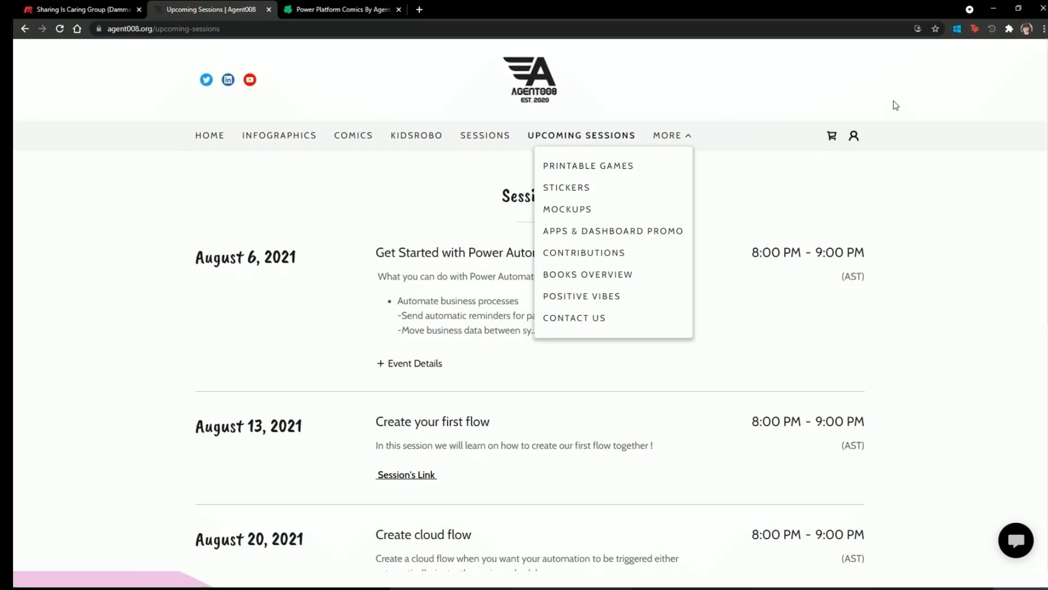
Re-enter agent008.org in the address bar, then minimize Chrome to return to Power Automate's Create page.
left_click(145, 32)
type("agent008.org")
key("ctrl+a")
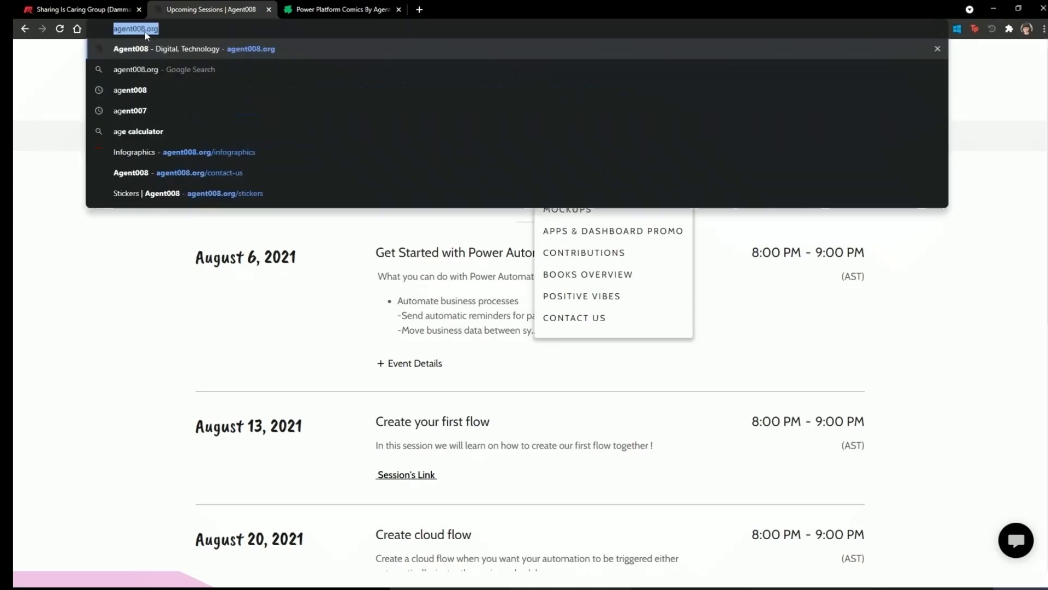
left_click(993, 10)
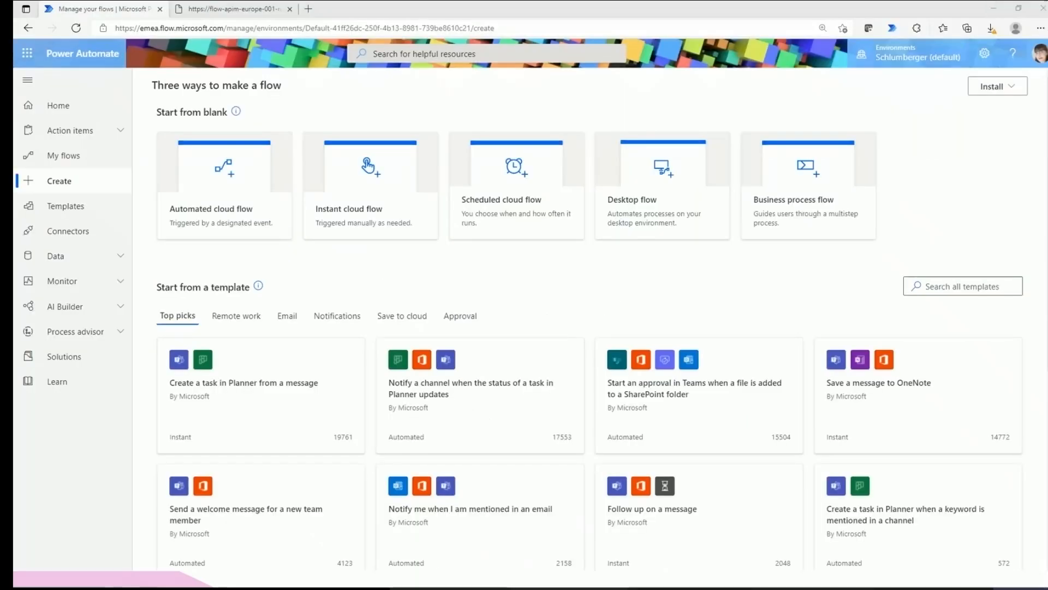